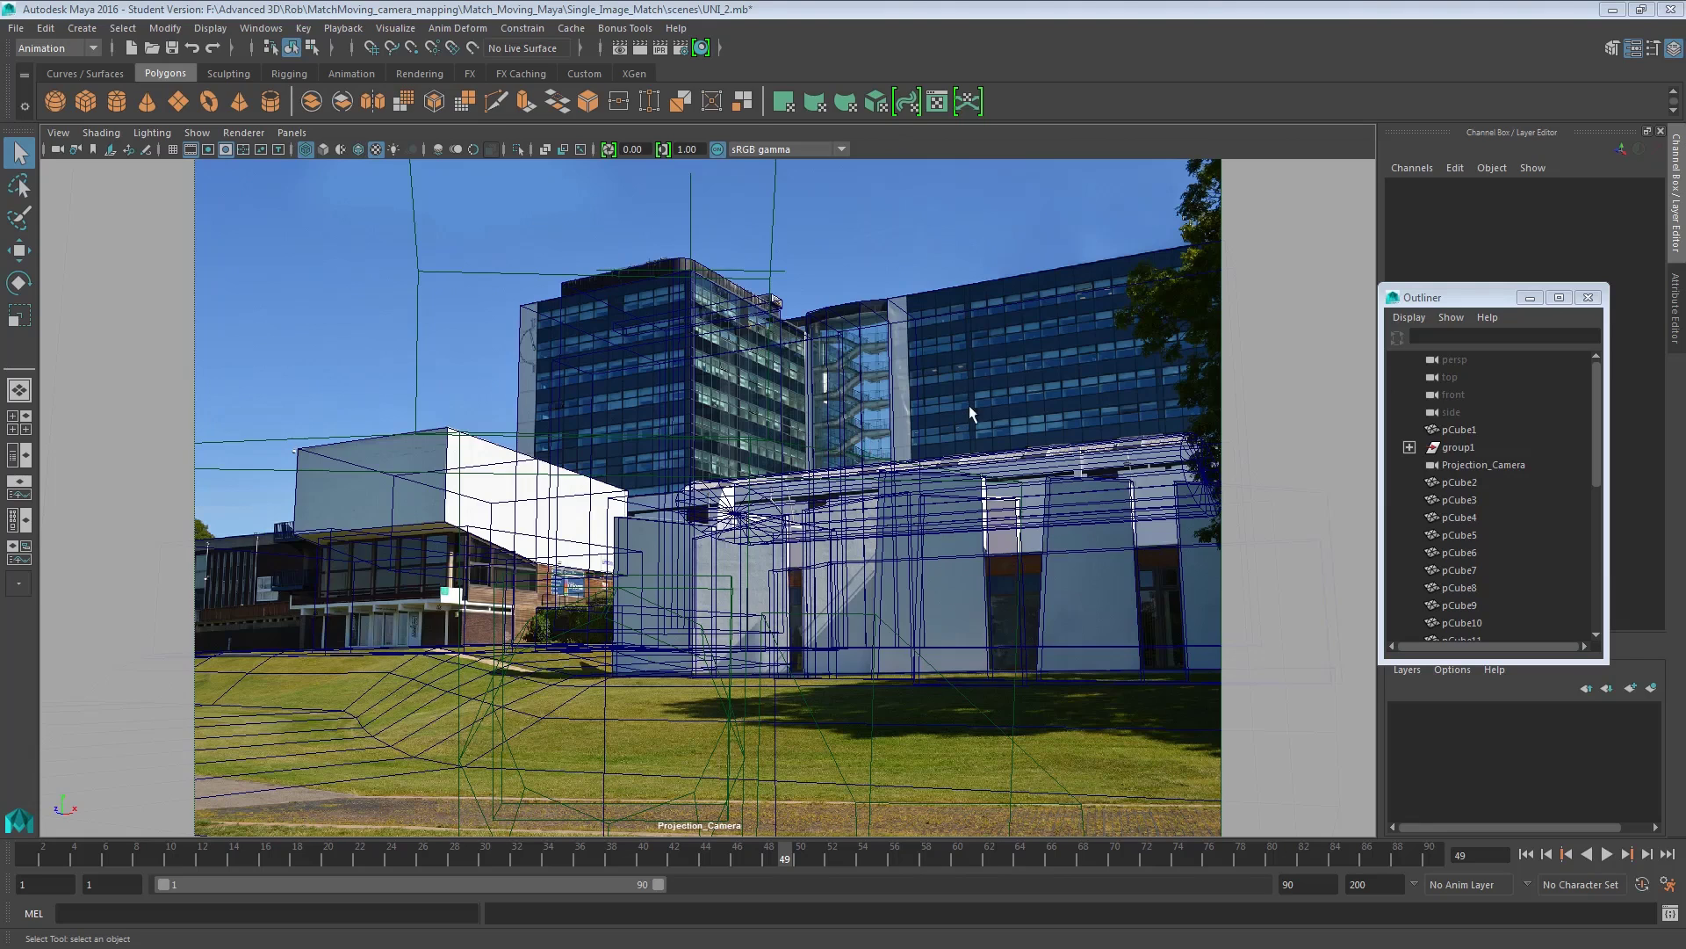
Examine the modelled buildings and the projection camera in wireframe in the perspective view.
key("space")
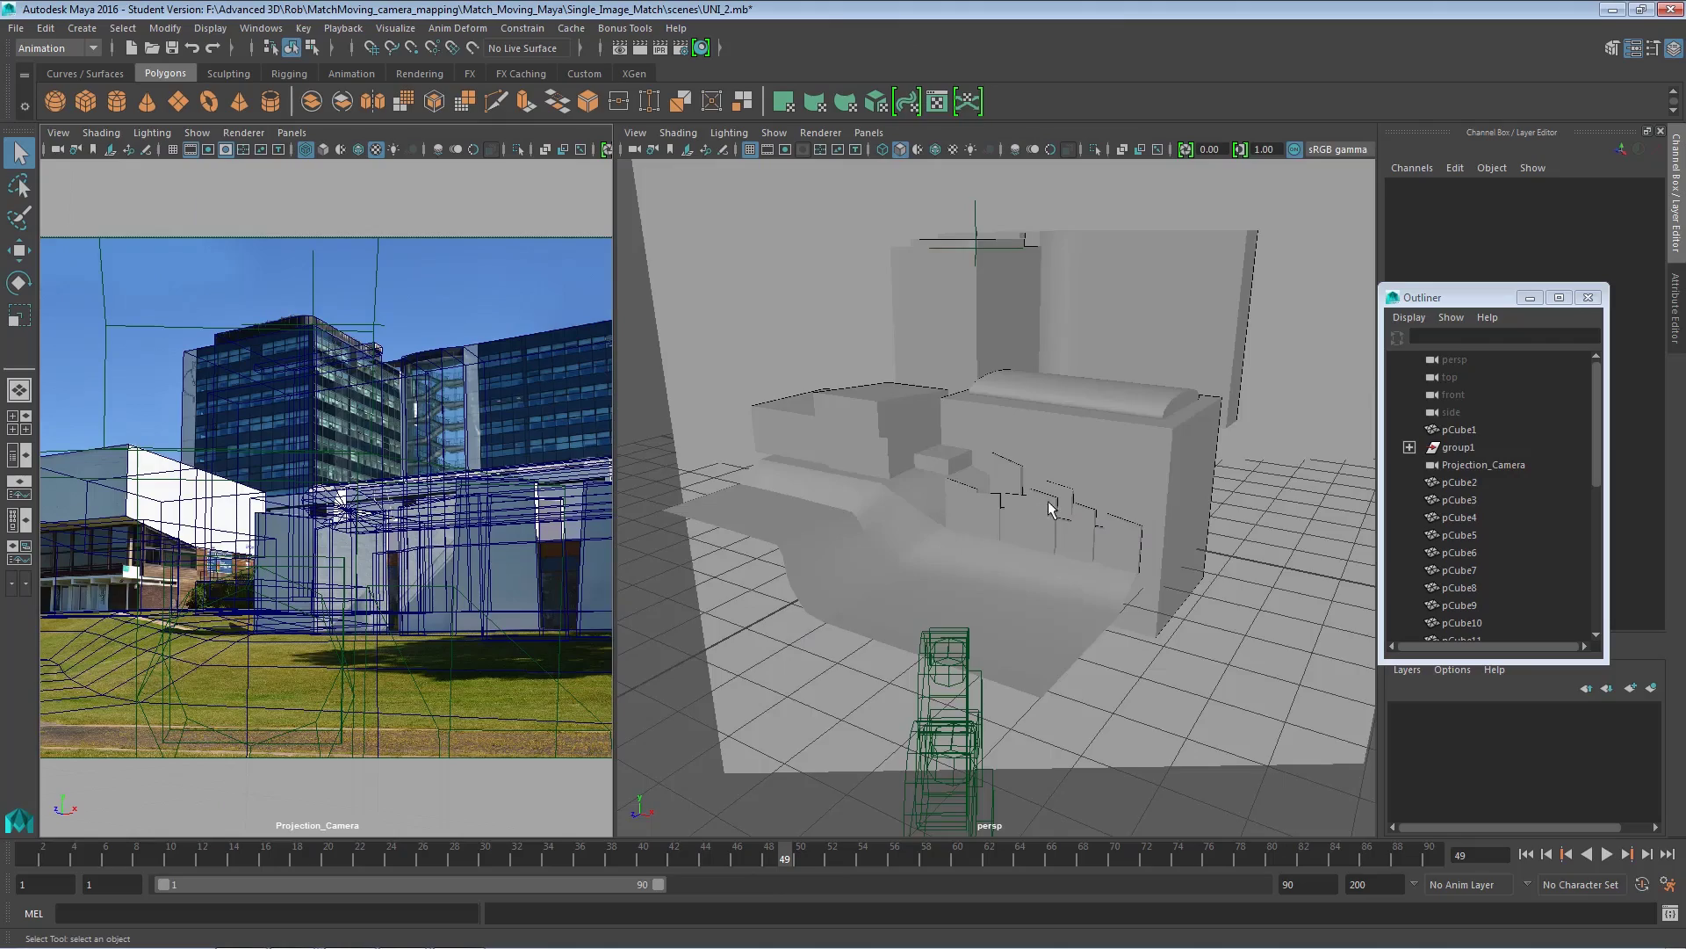
left_click_drag(1047, 501, 1073, 538, "alt")
key("4")
right_click_drag(1072, 539, 918, 515, "alt")
left_click_drag(918, 515, 1013, 518, "alt")
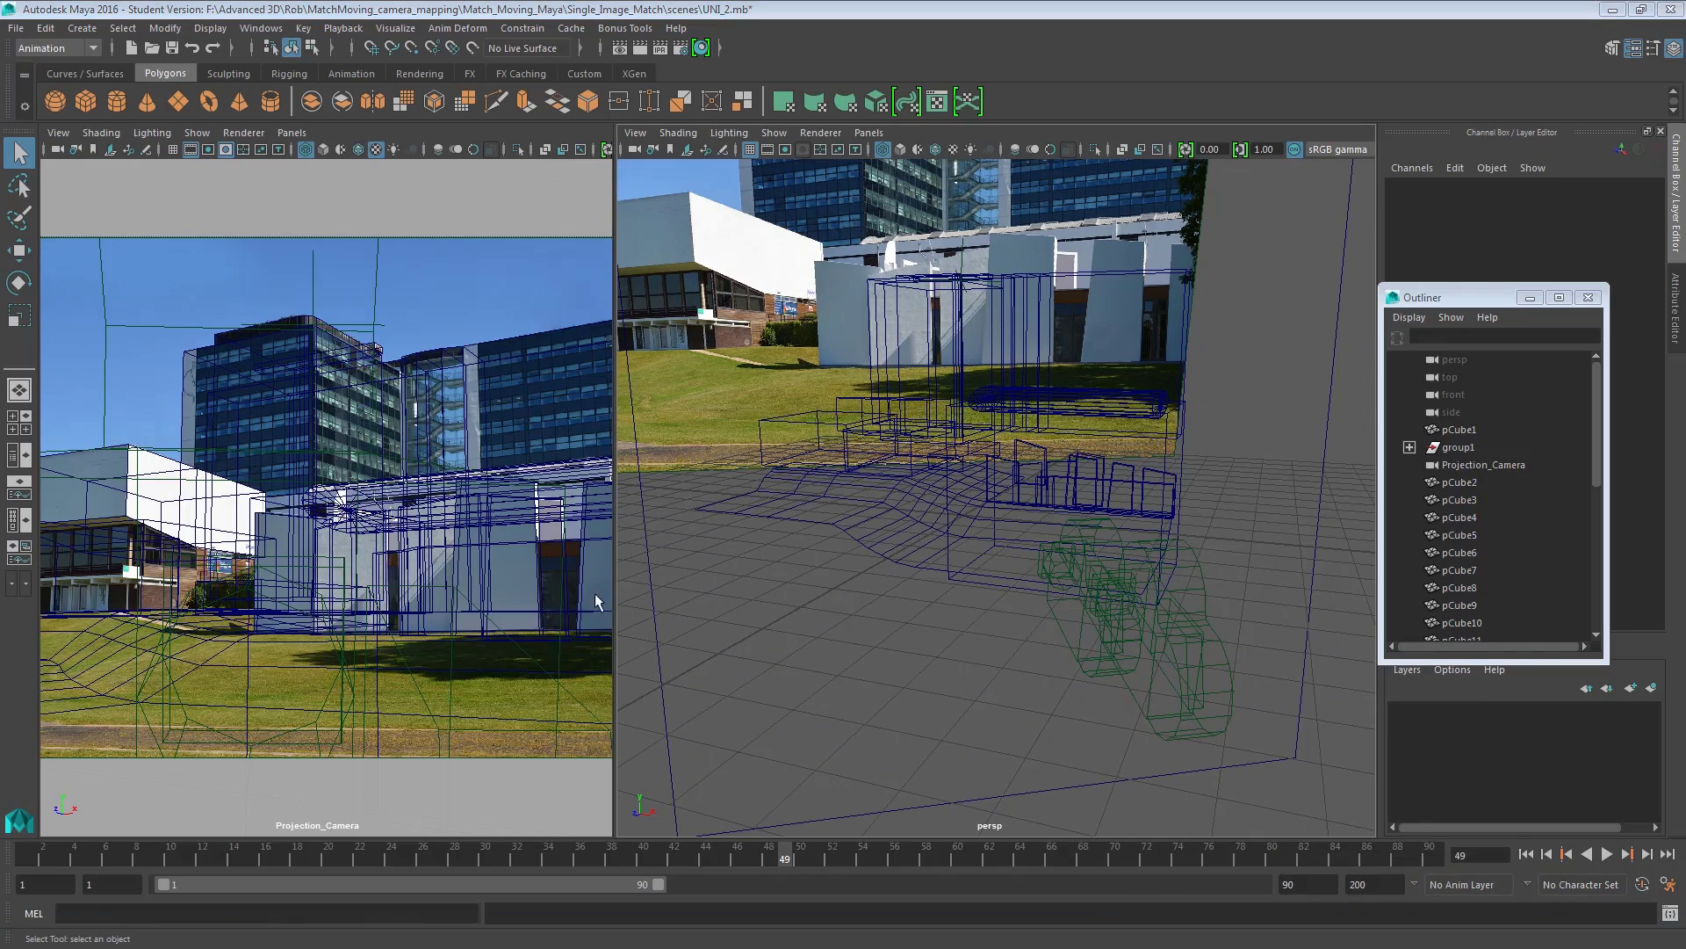
key("space")
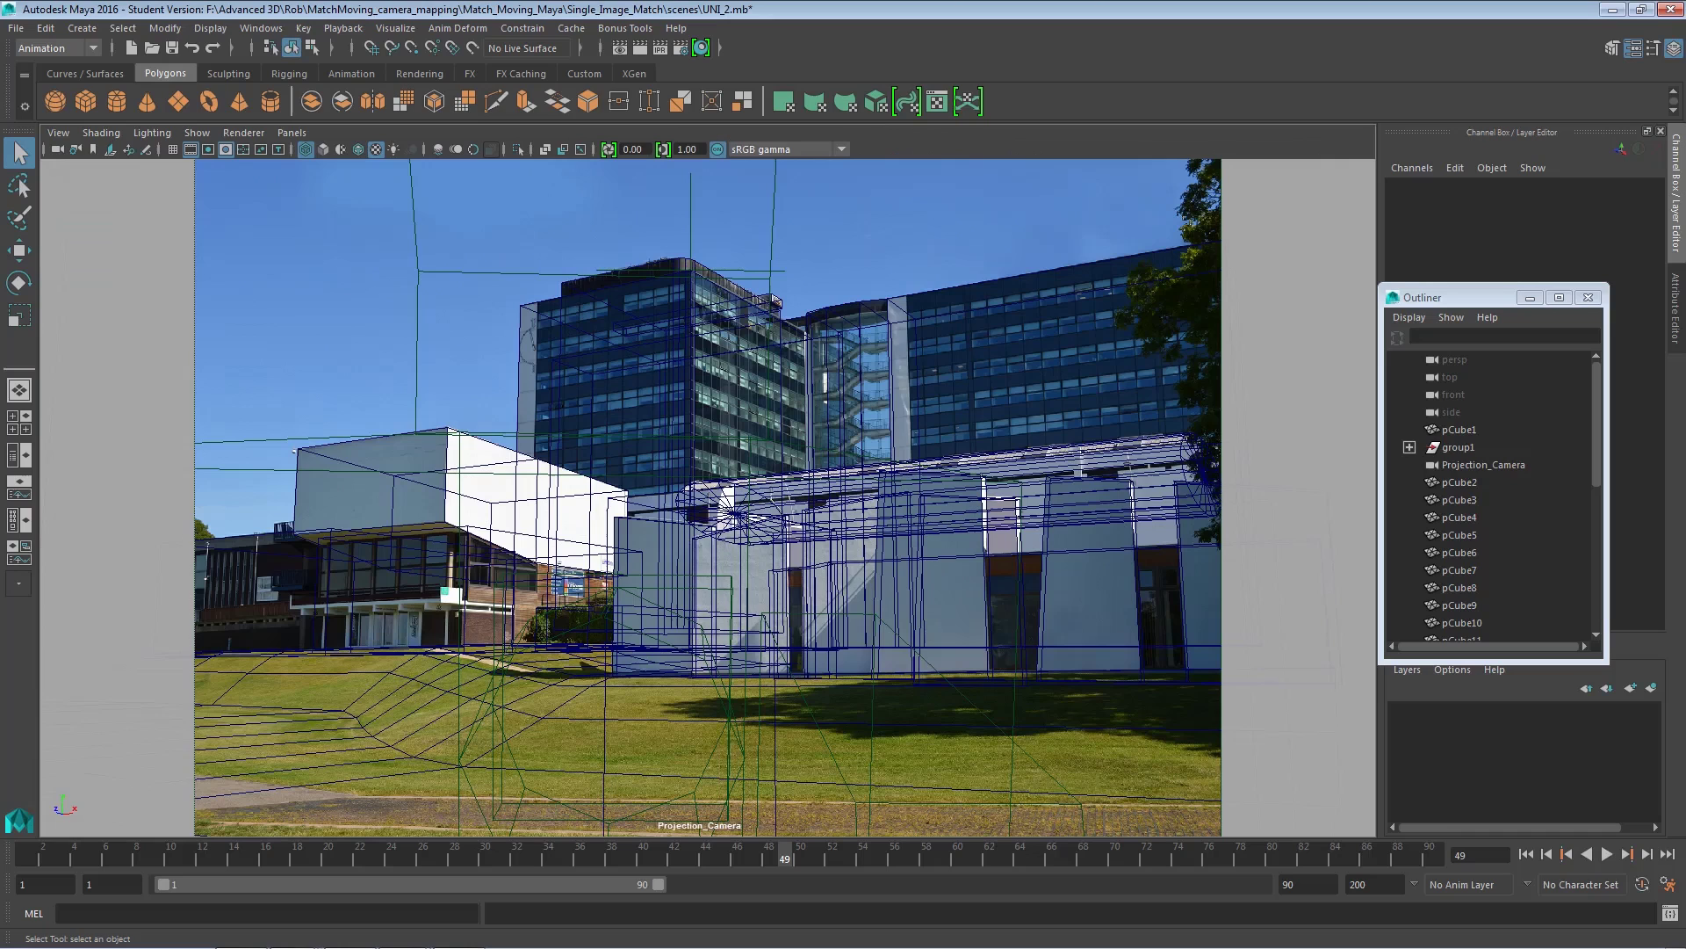
Open the Hypershade and create a Surface Shader material.
left_click(268, 35)
mouse_move(411, 130)
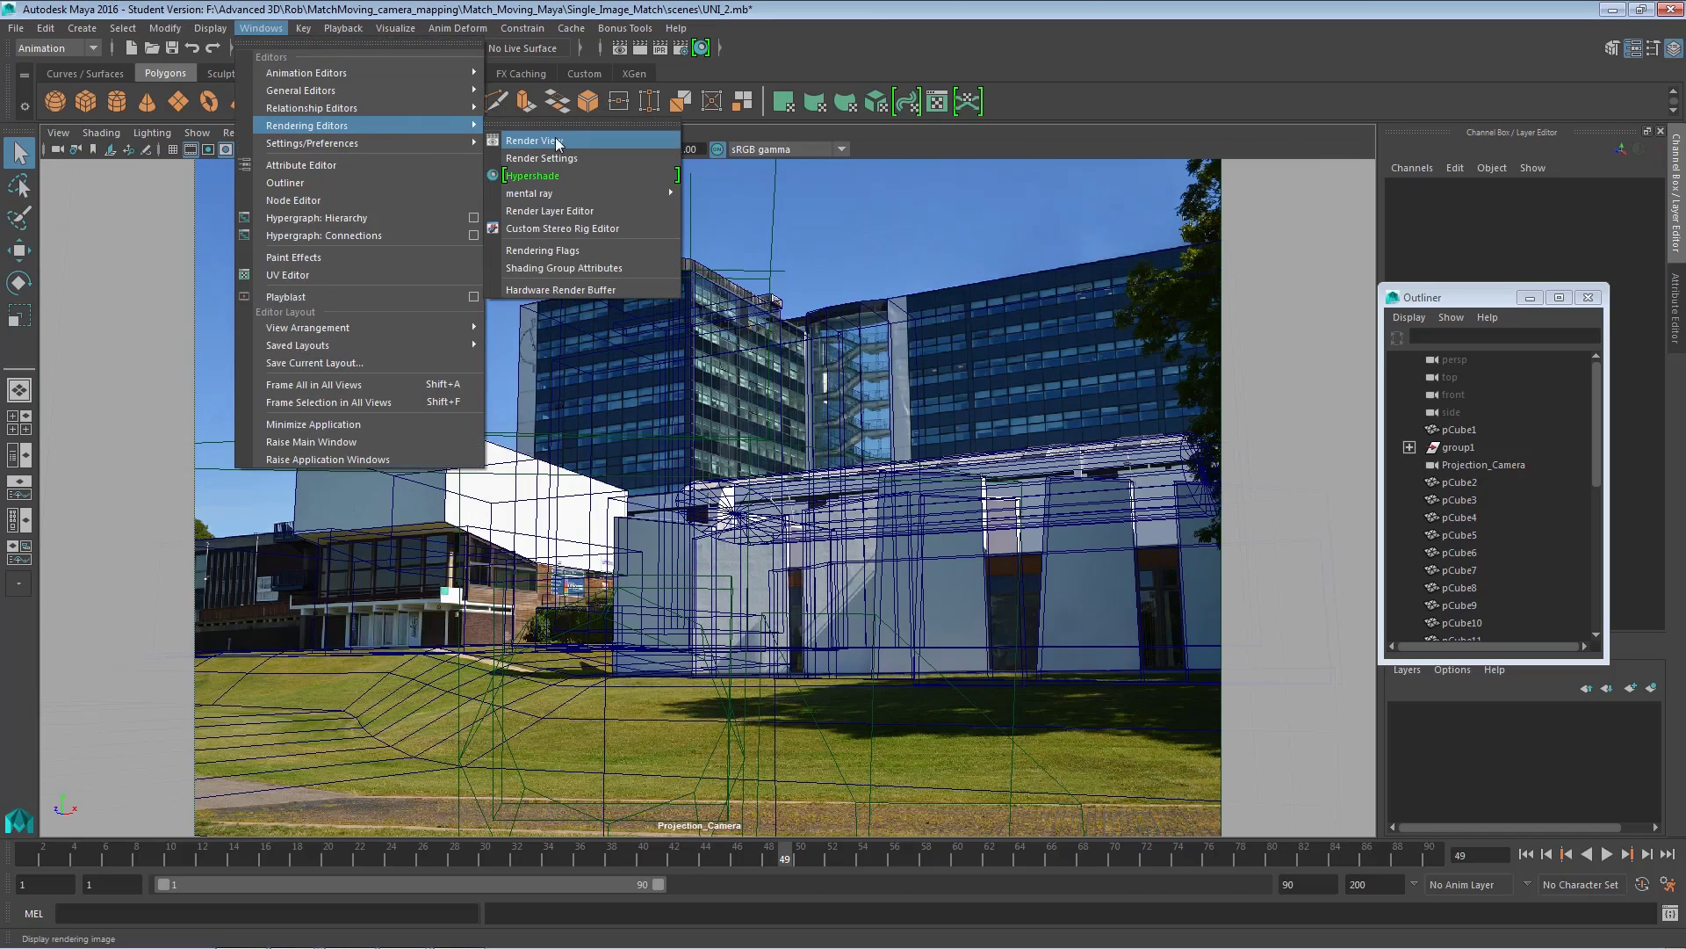
left_click(557, 180)
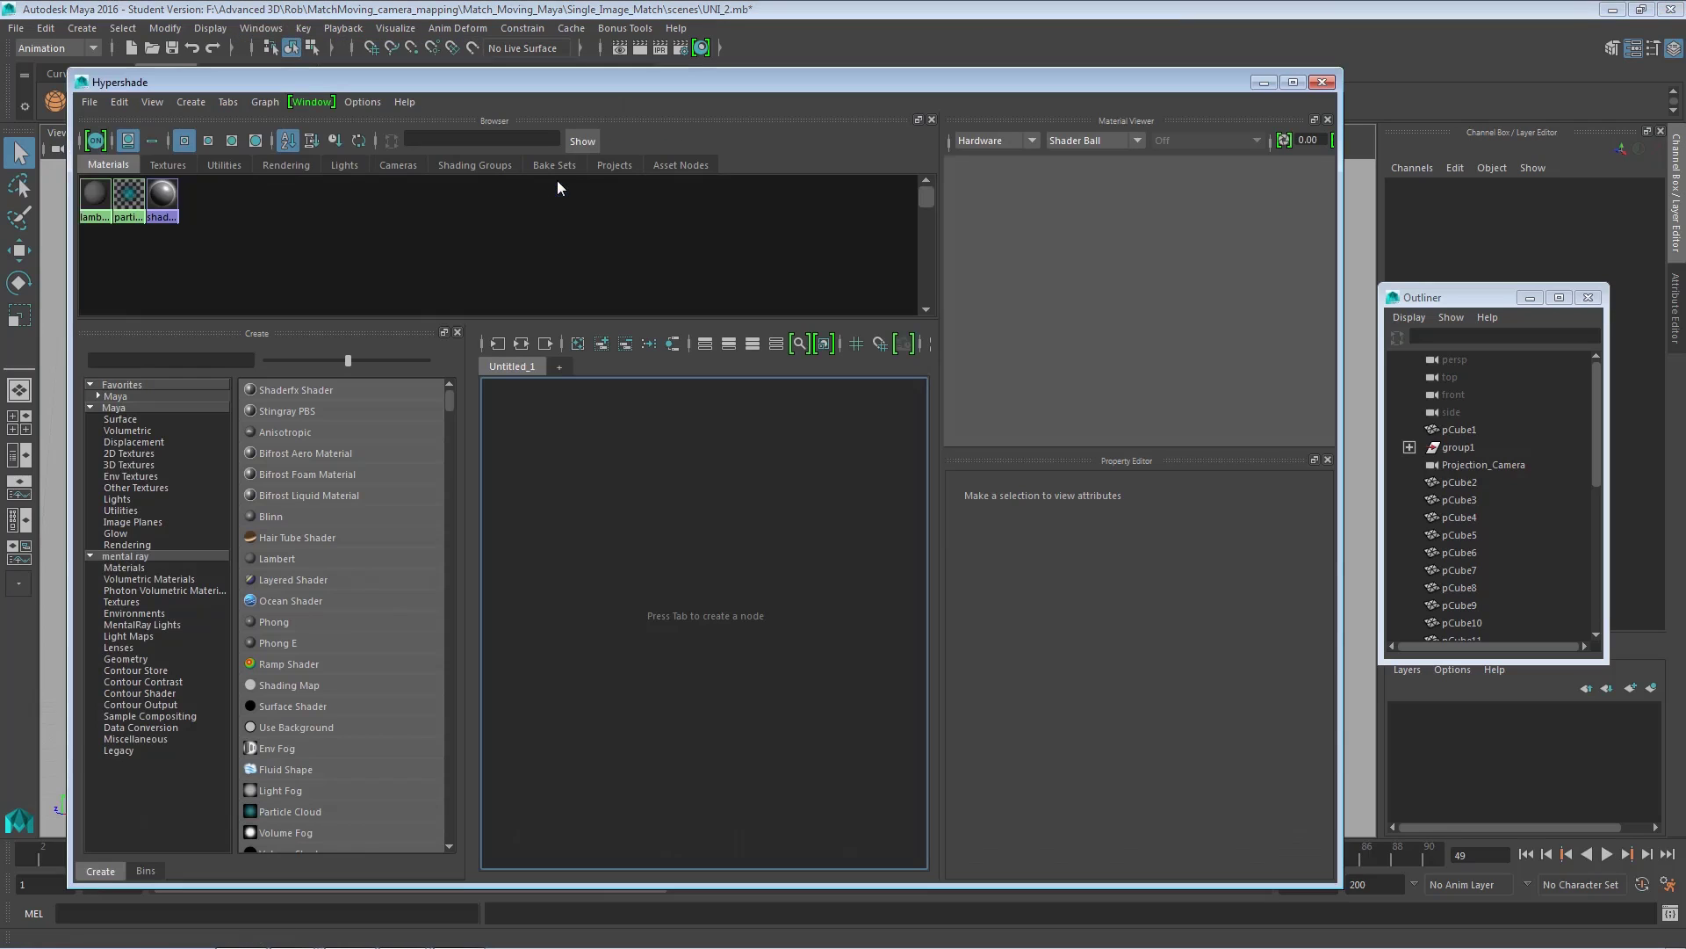
left_click(305, 707)
scroll(566, 513, "up", 5)
middle_click_drag(761, 682, 654, 683)
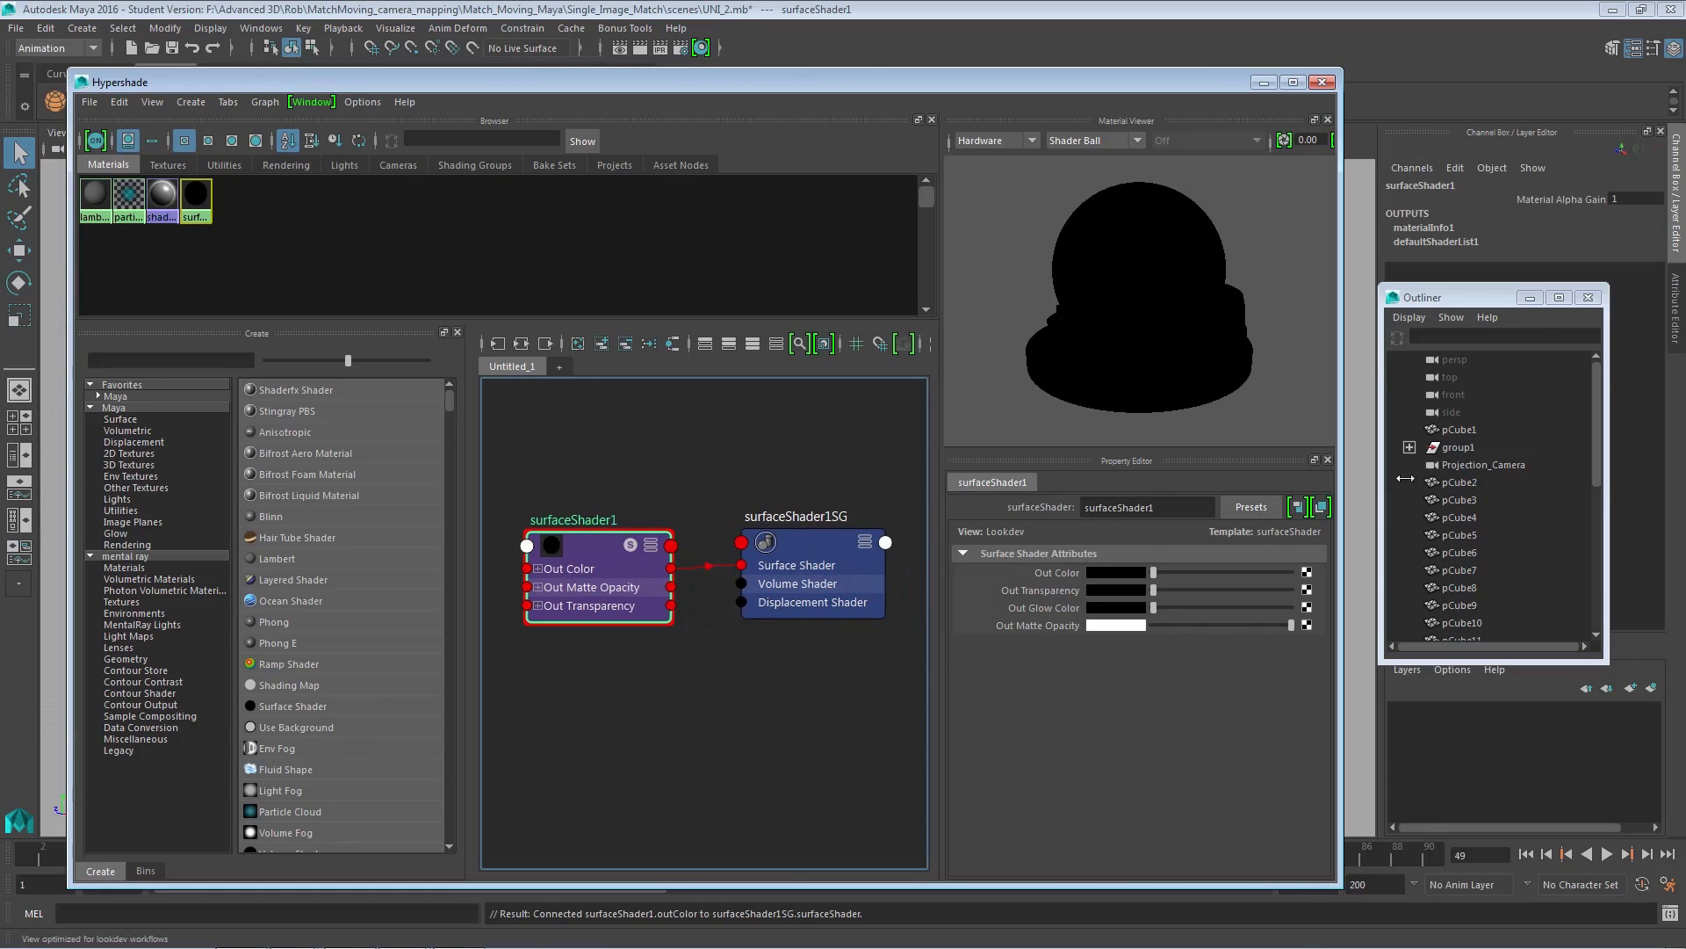
Rename the new surface shader Uni_Projection.
left_click_drag(1212, 505, 1049, 513)
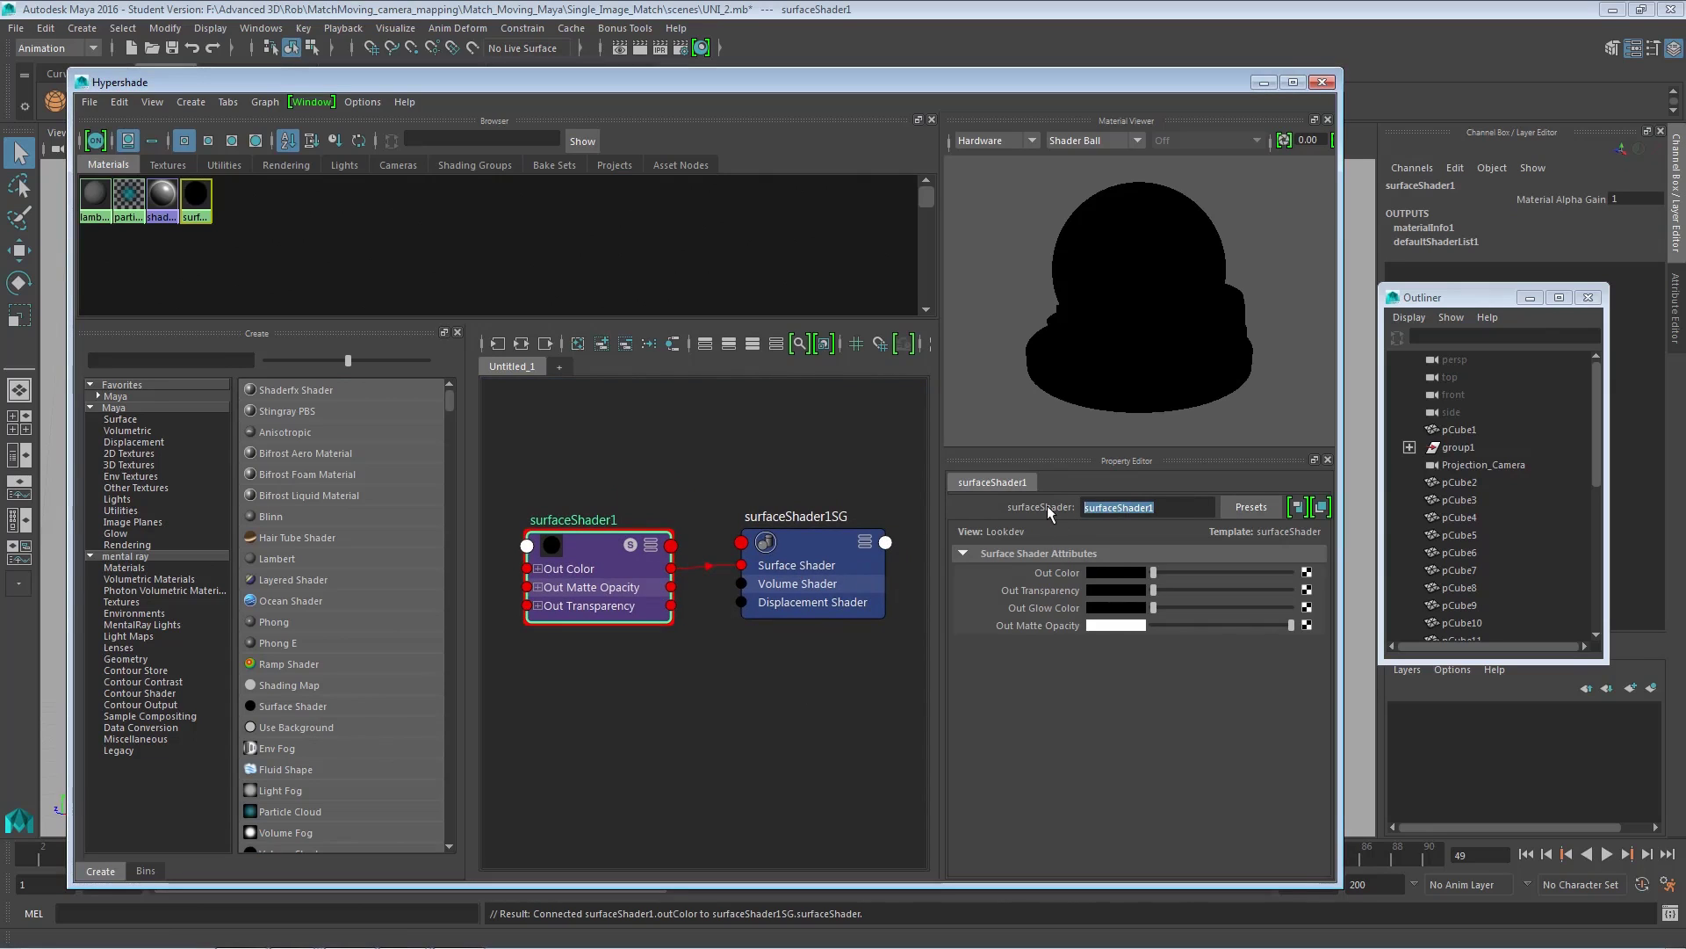
type("Uni_")
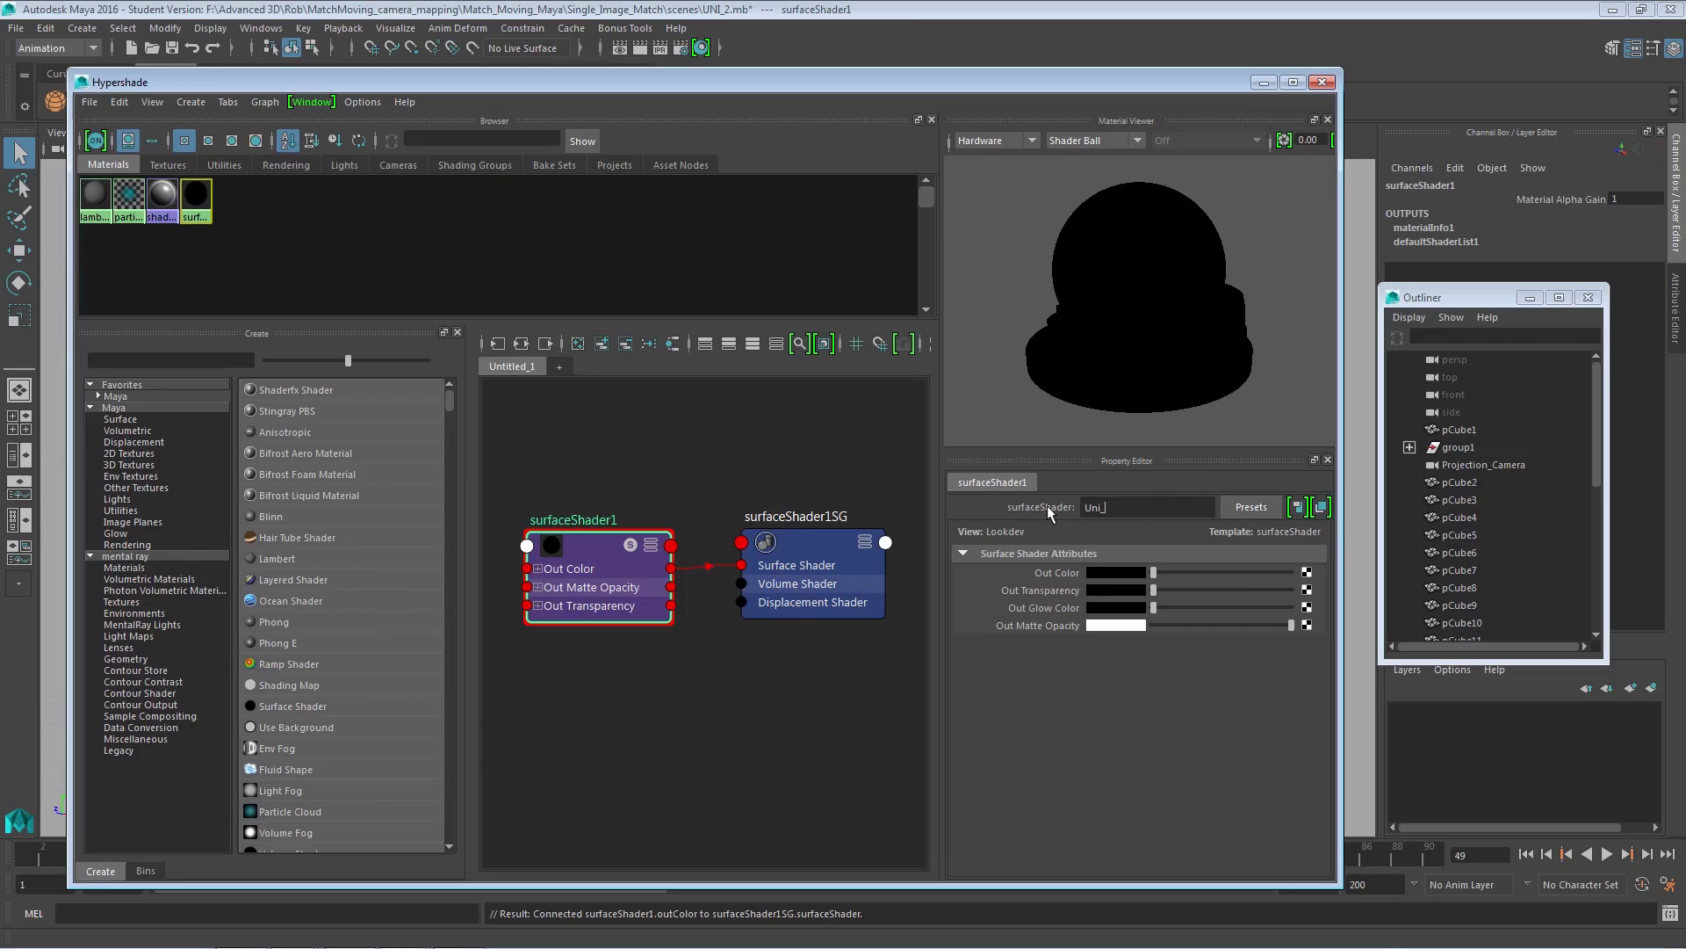
type("Projection")
key("Return")
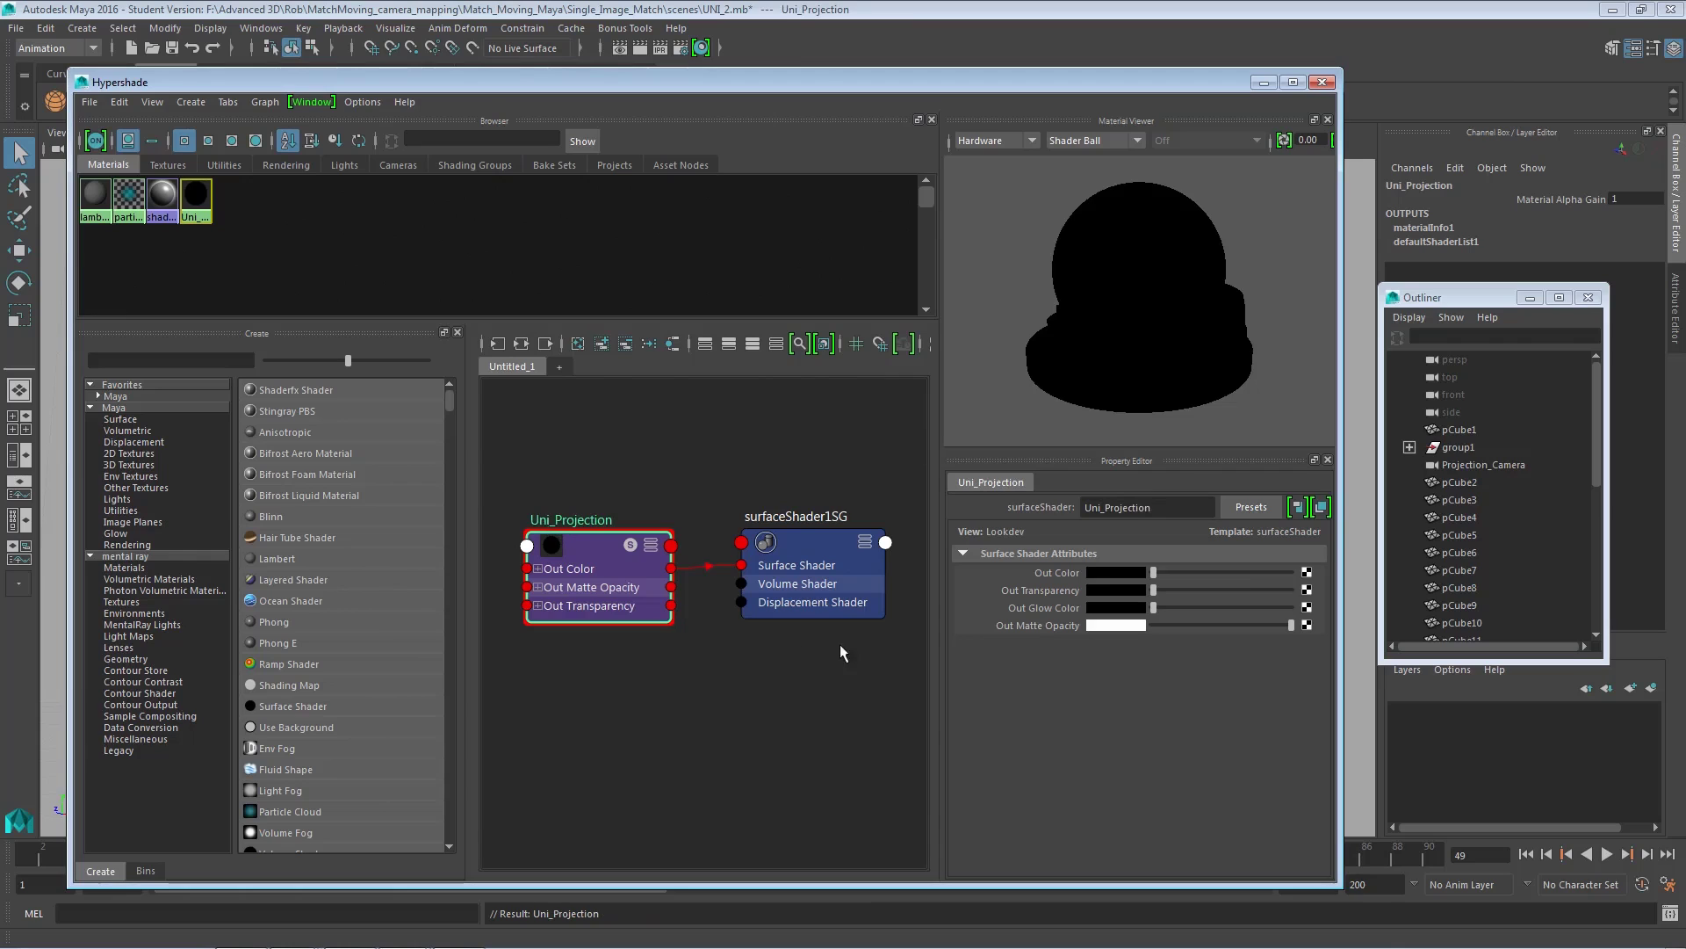
Connect a File texture, created as a projection, to the Out Color of Uni_Projection.
scroll(780, 683, "down", 2)
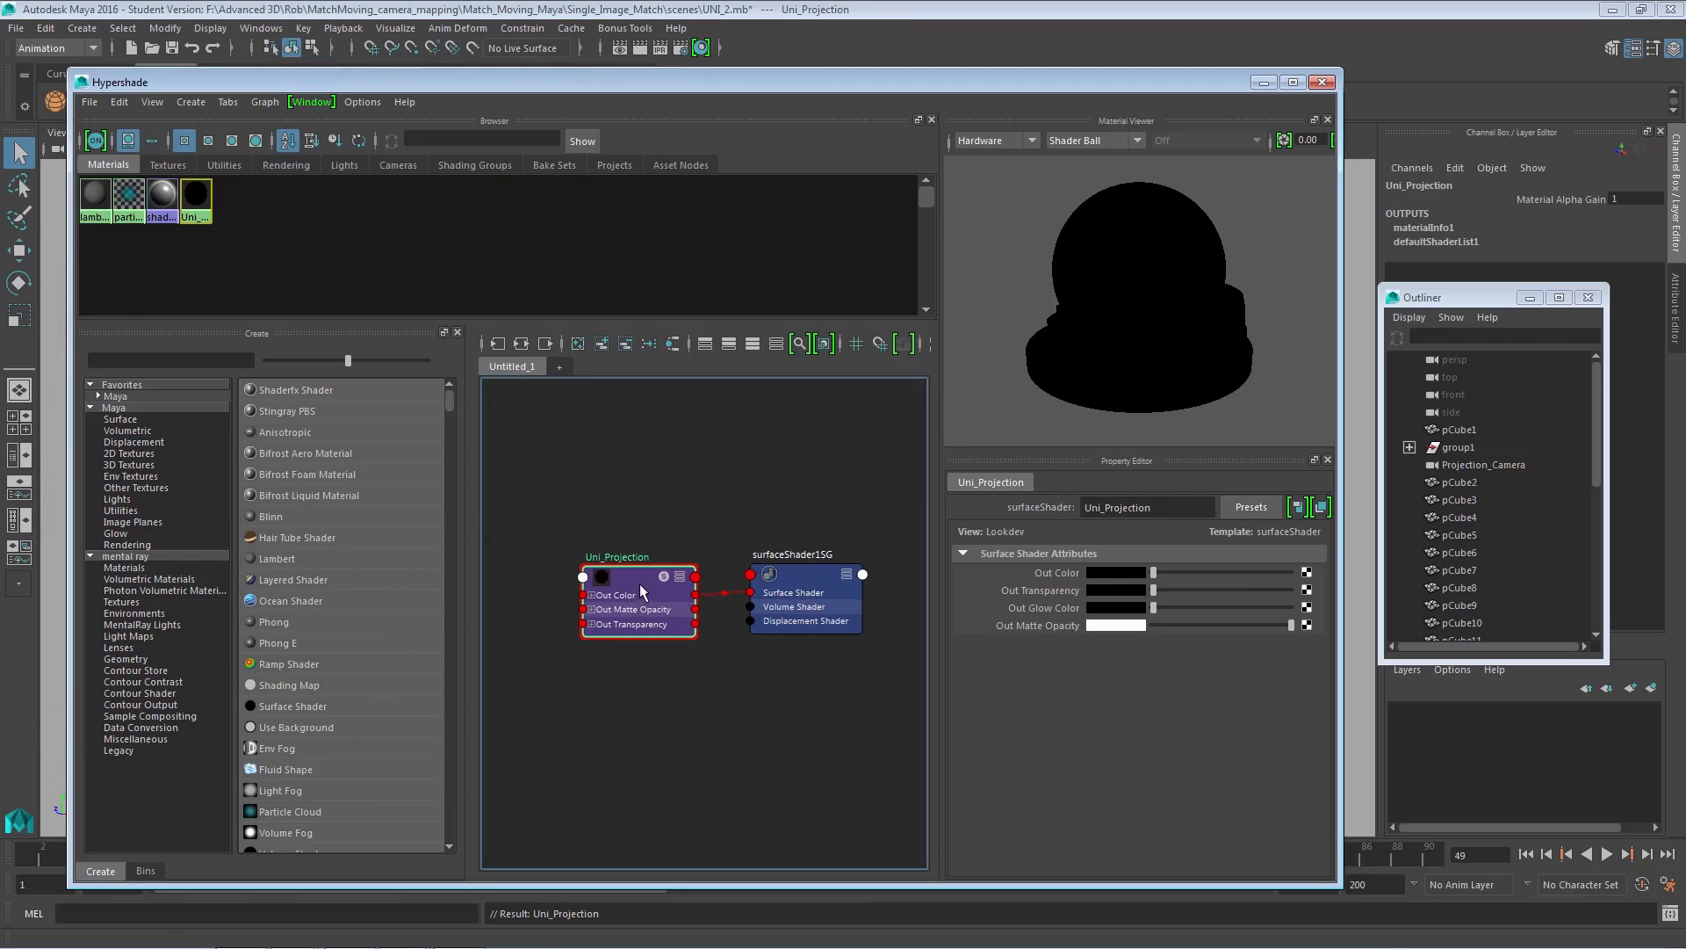
left_click(1308, 573)
left_click_drag(744, 334, 609, 240)
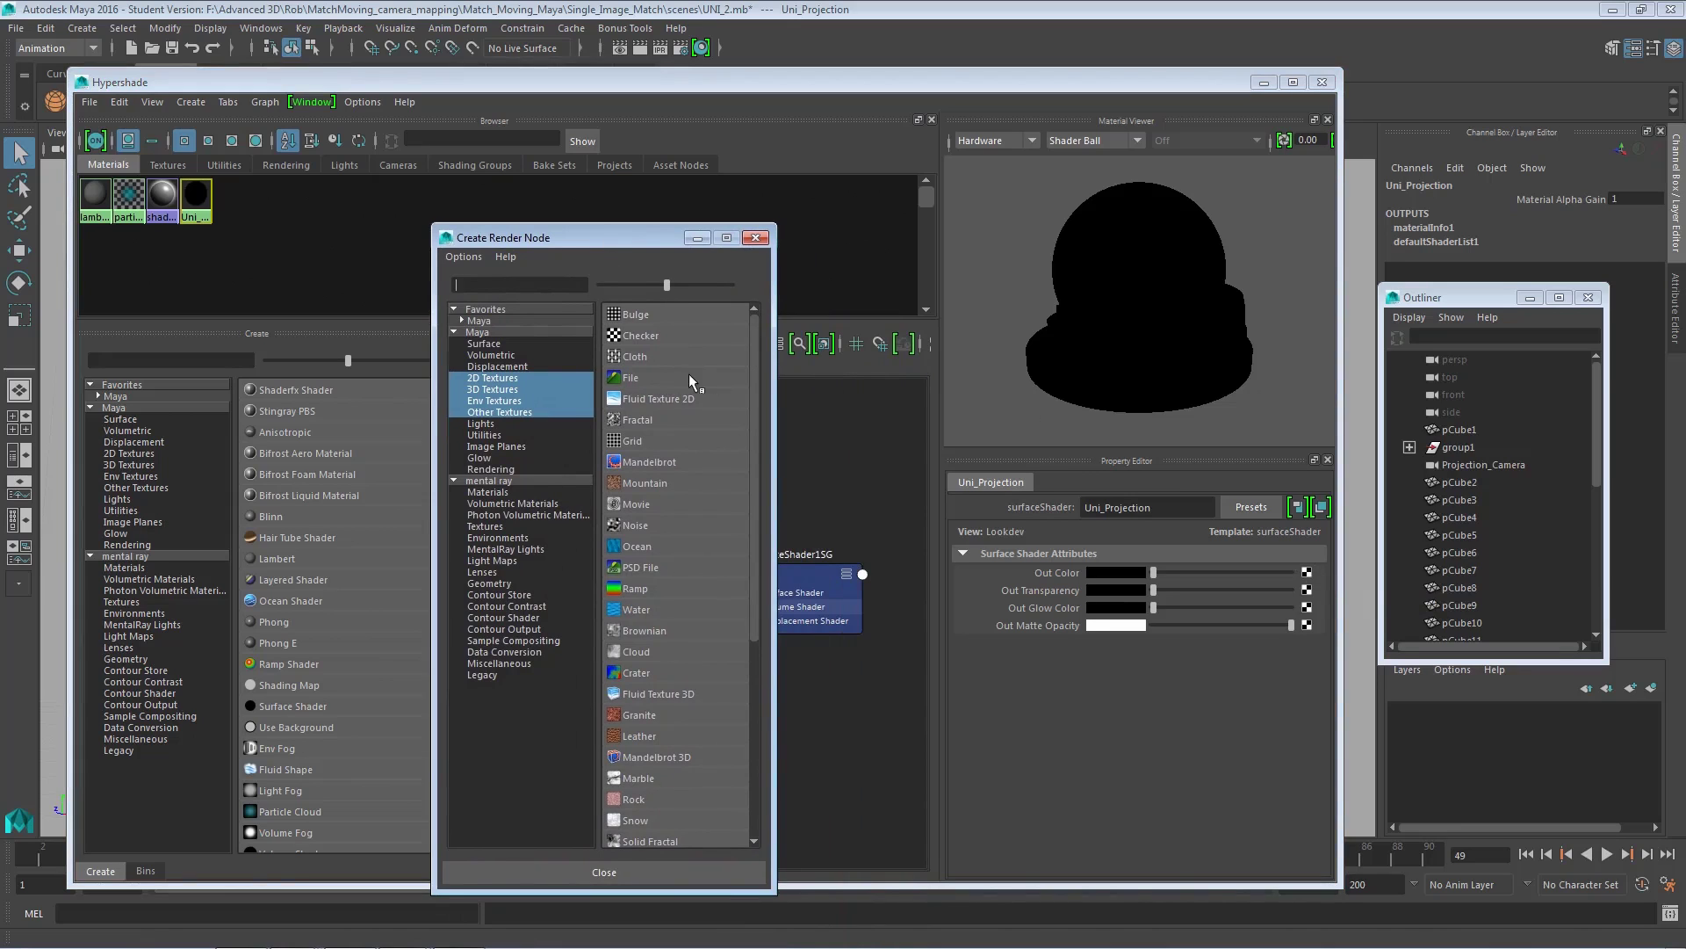
right_click(731, 376)
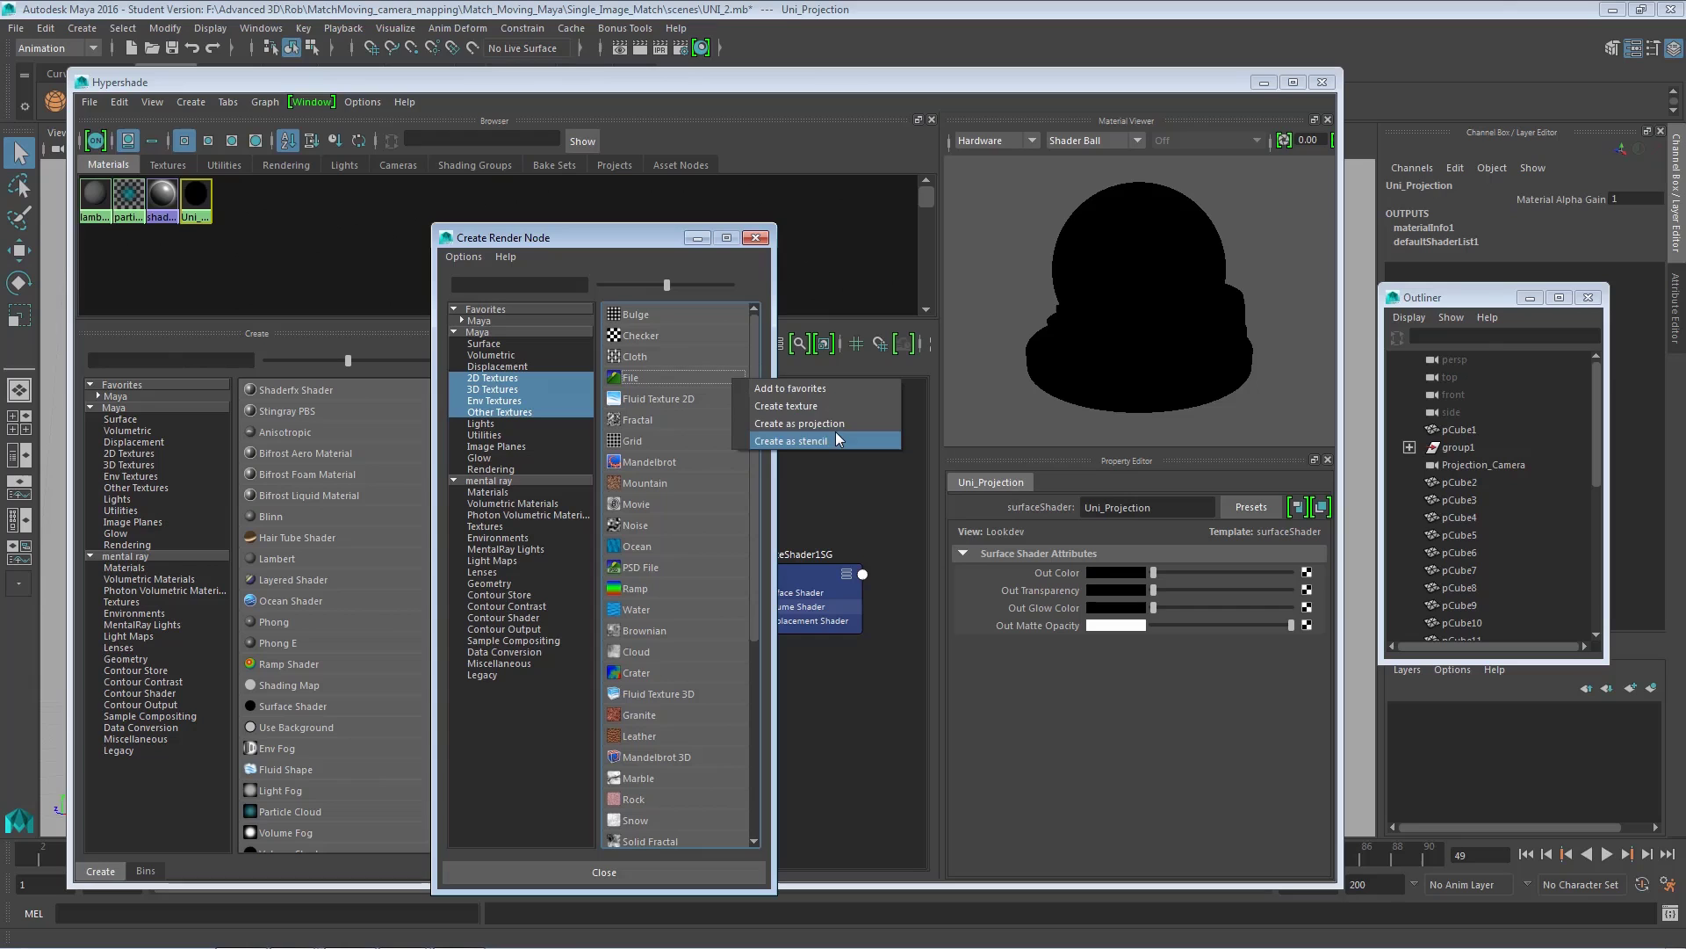
left_click(836, 424)
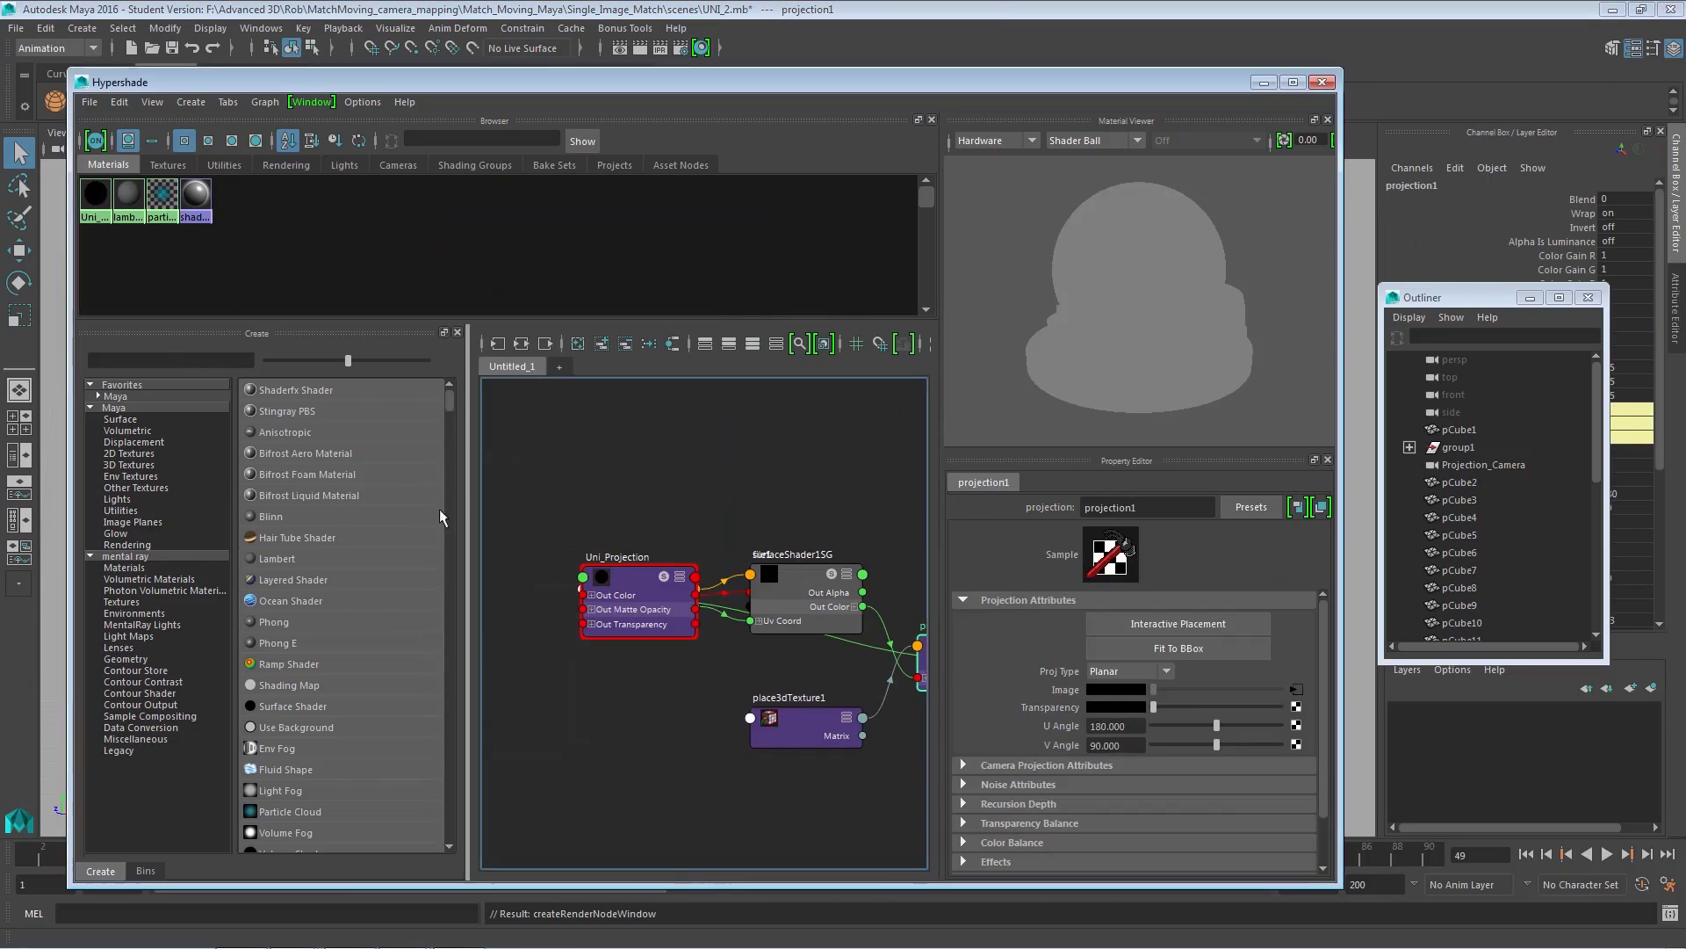
Enlarge the node graph area and spread the overlapping shader, file, shading group and placement nodes apart.
left_click_drag(471, 506, 279, 506)
left_click(449, 579)
left_click_drag(448, 580, 420, 490)
left_click_drag(643, 576, 630, 473)
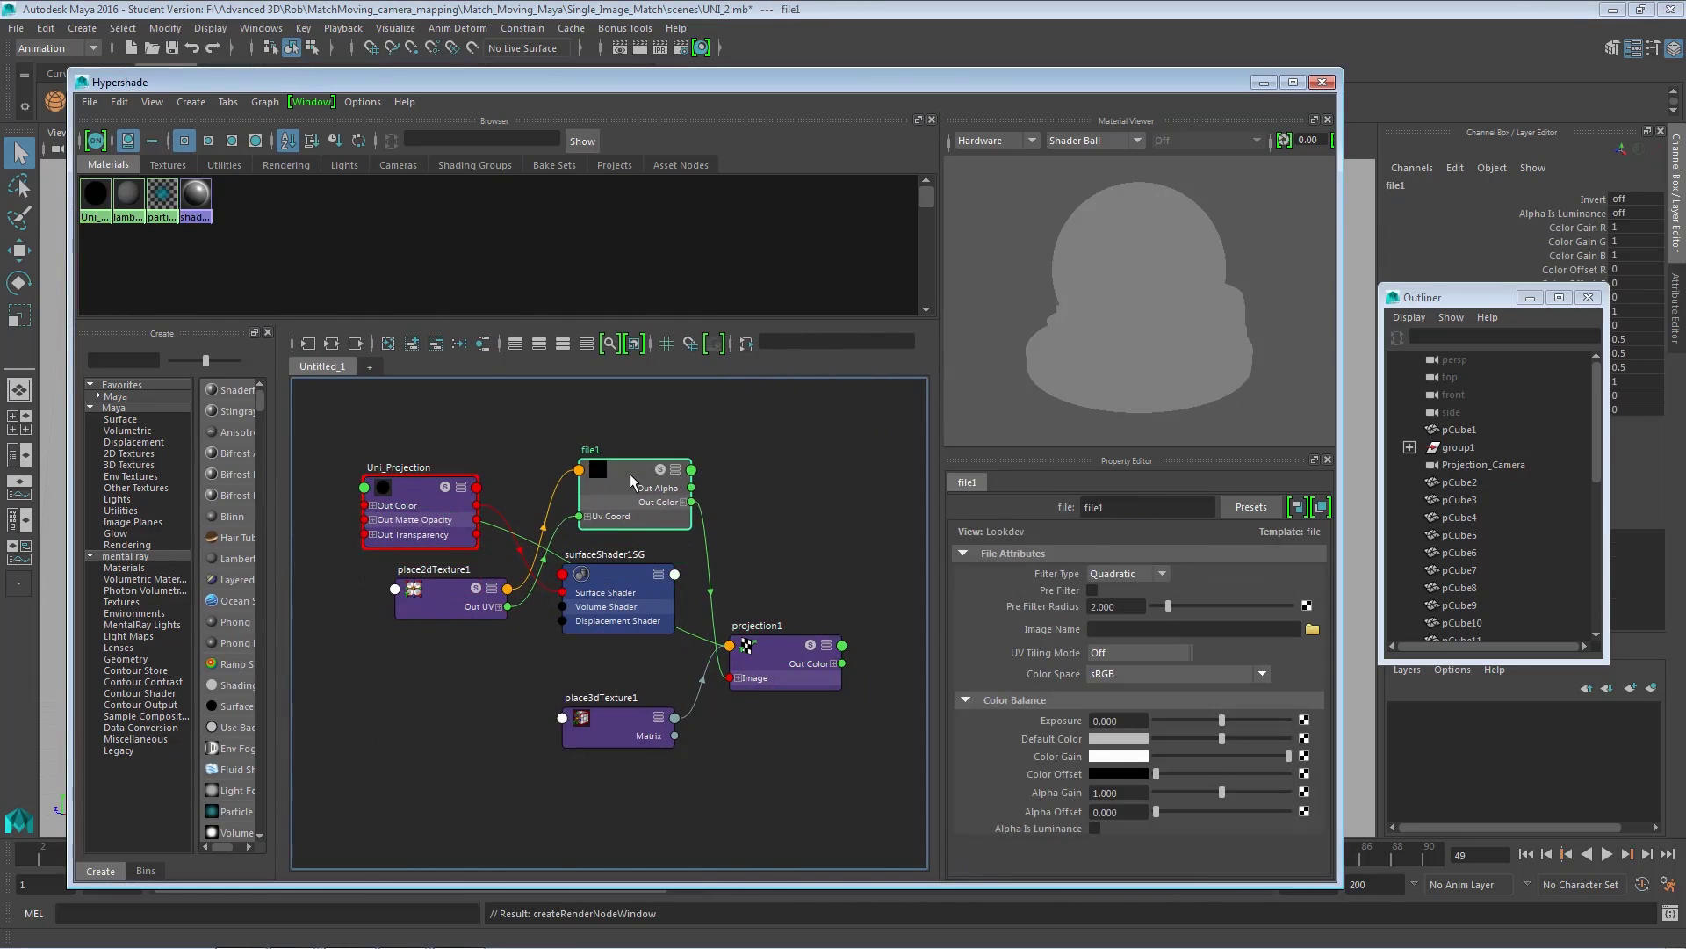
left_click_drag(458, 606, 387, 630)
left_click_drag(618, 576, 604, 583)
left_click_drag(614, 715, 591, 744)
Delete the place3dTexture1 node and rearrange the file1, surfaceShader1SG and projection1 nodes so their connections are readable.
left_click_drag(671, 803, 508, 704)
key("Delete")
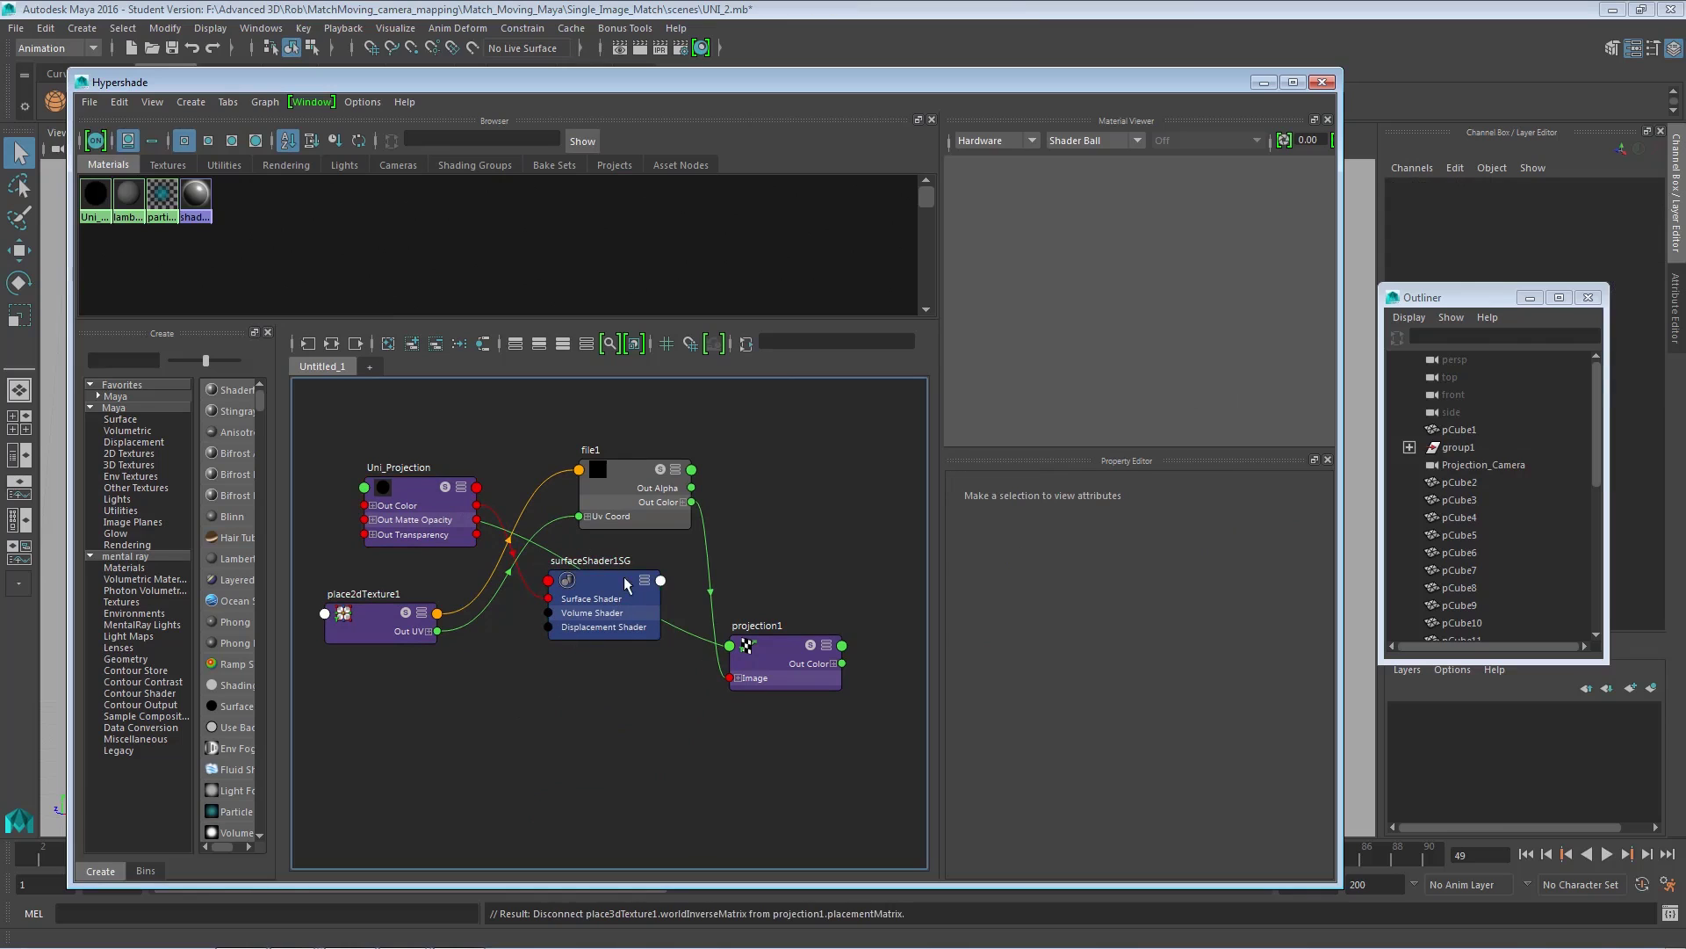
left_click_drag(622, 513, 587, 731)
left_click_drag(611, 585, 599, 606)
left_click_drag(793, 643, 832, 538)
left_click_drag(592, 607, 599, 576)
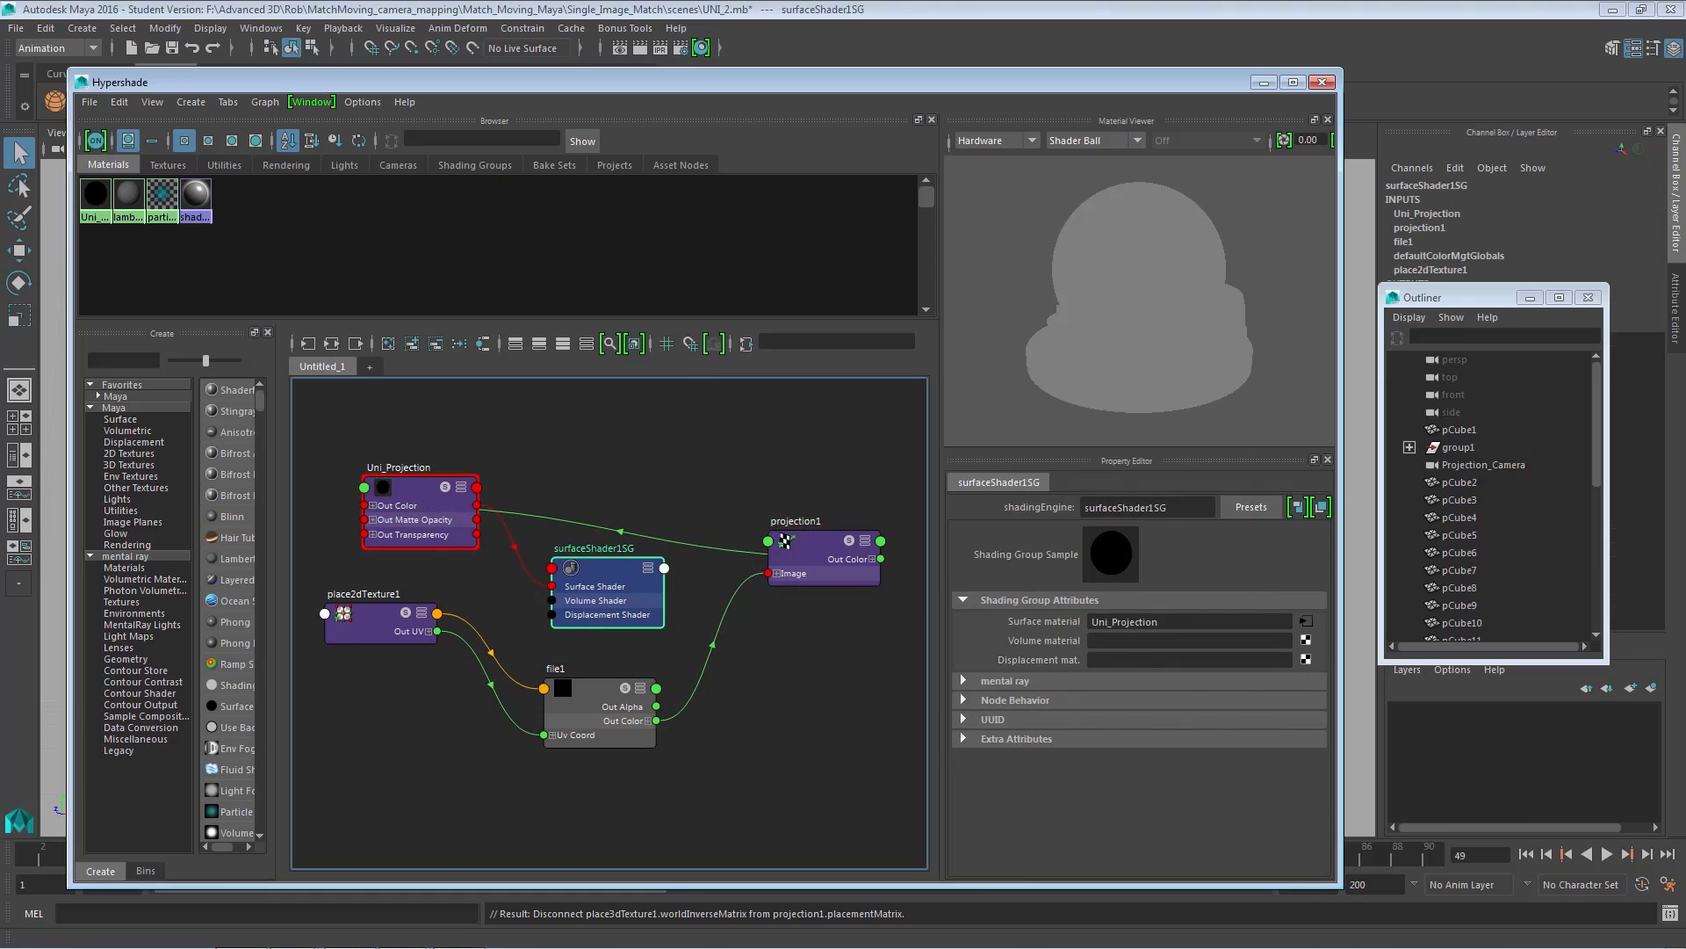
Set the projection type of the projection1 node to Perspective.
left_click(719, 431)
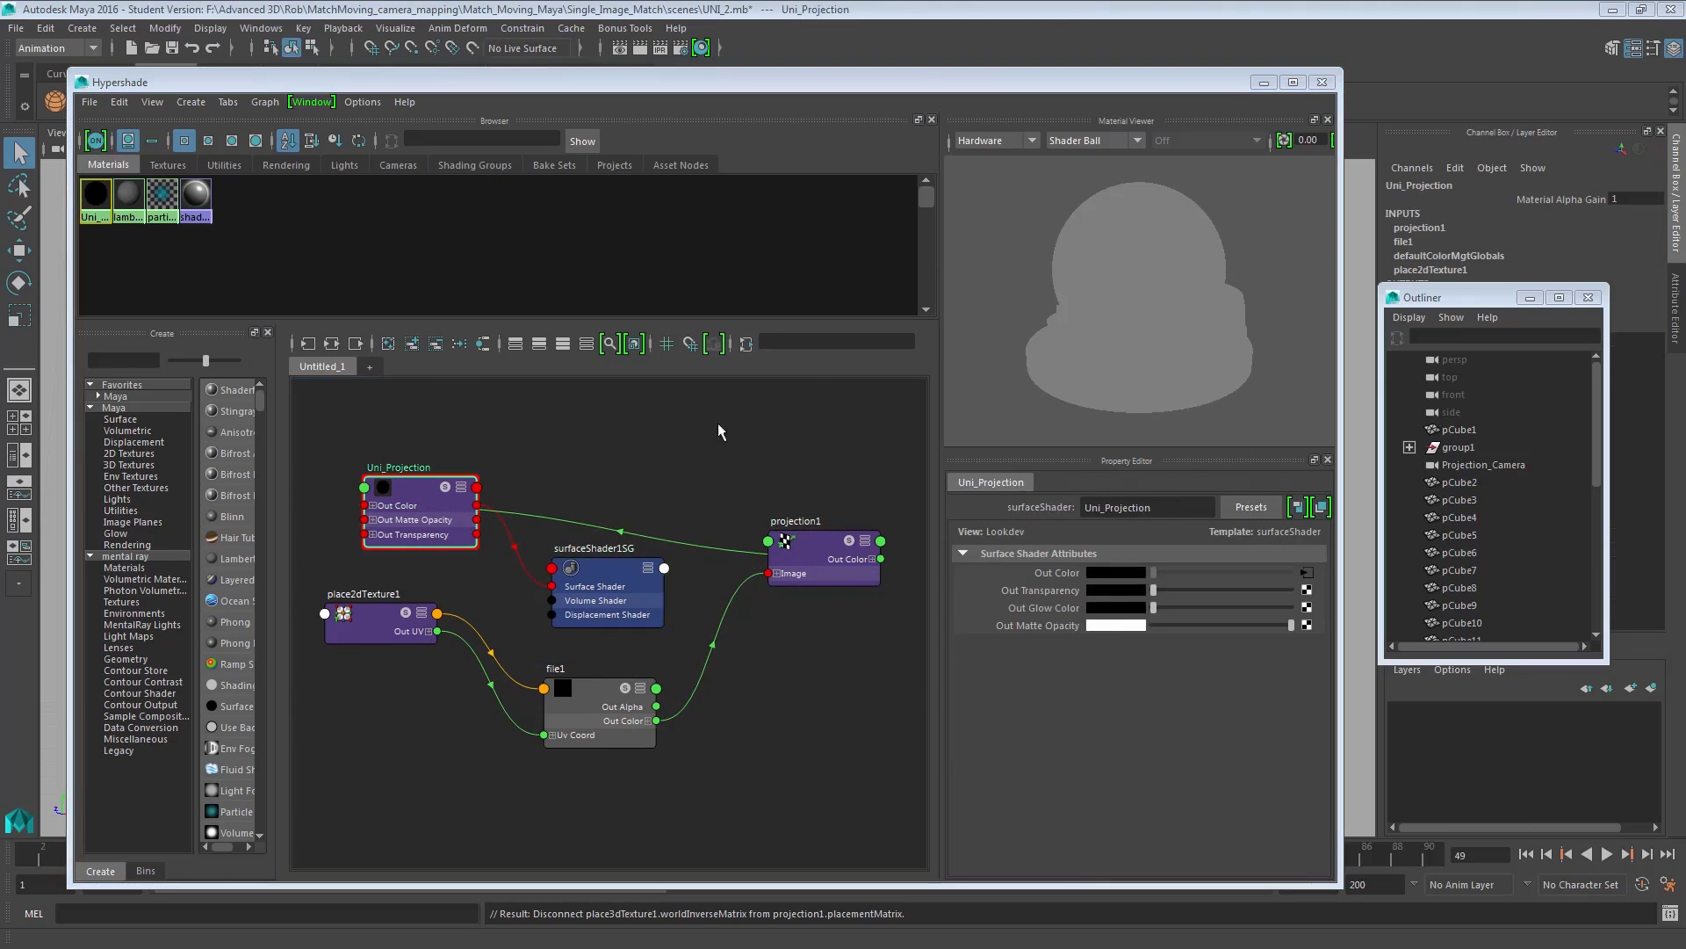
left_click(818, 547)
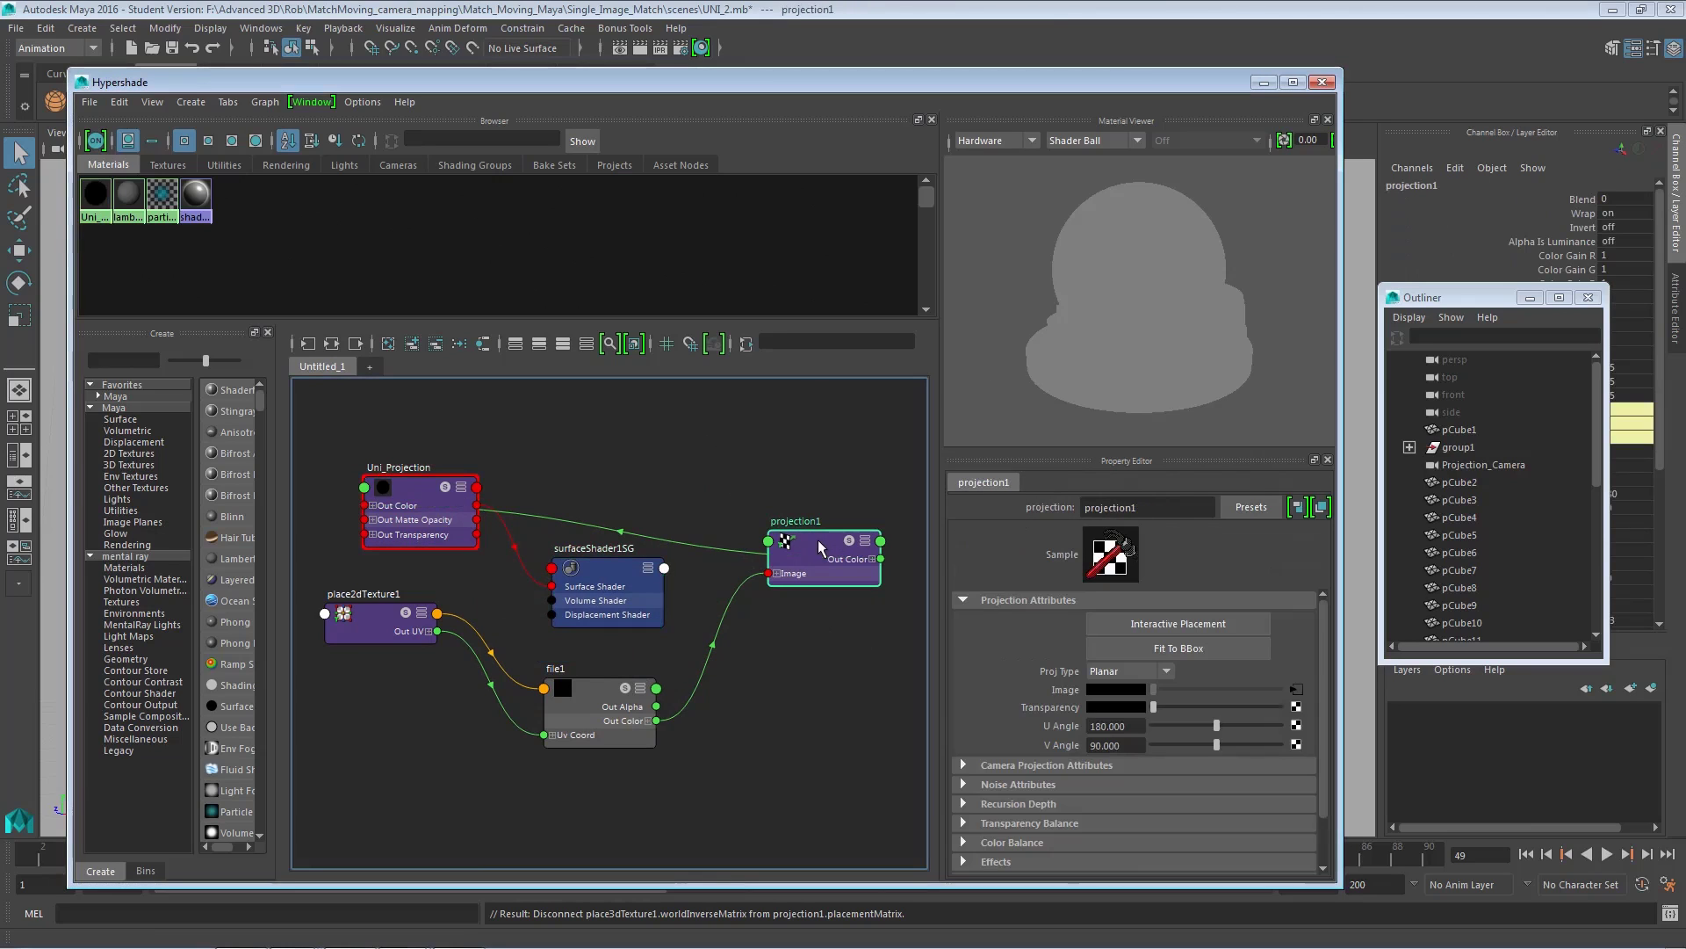
left_click(1166, 670)
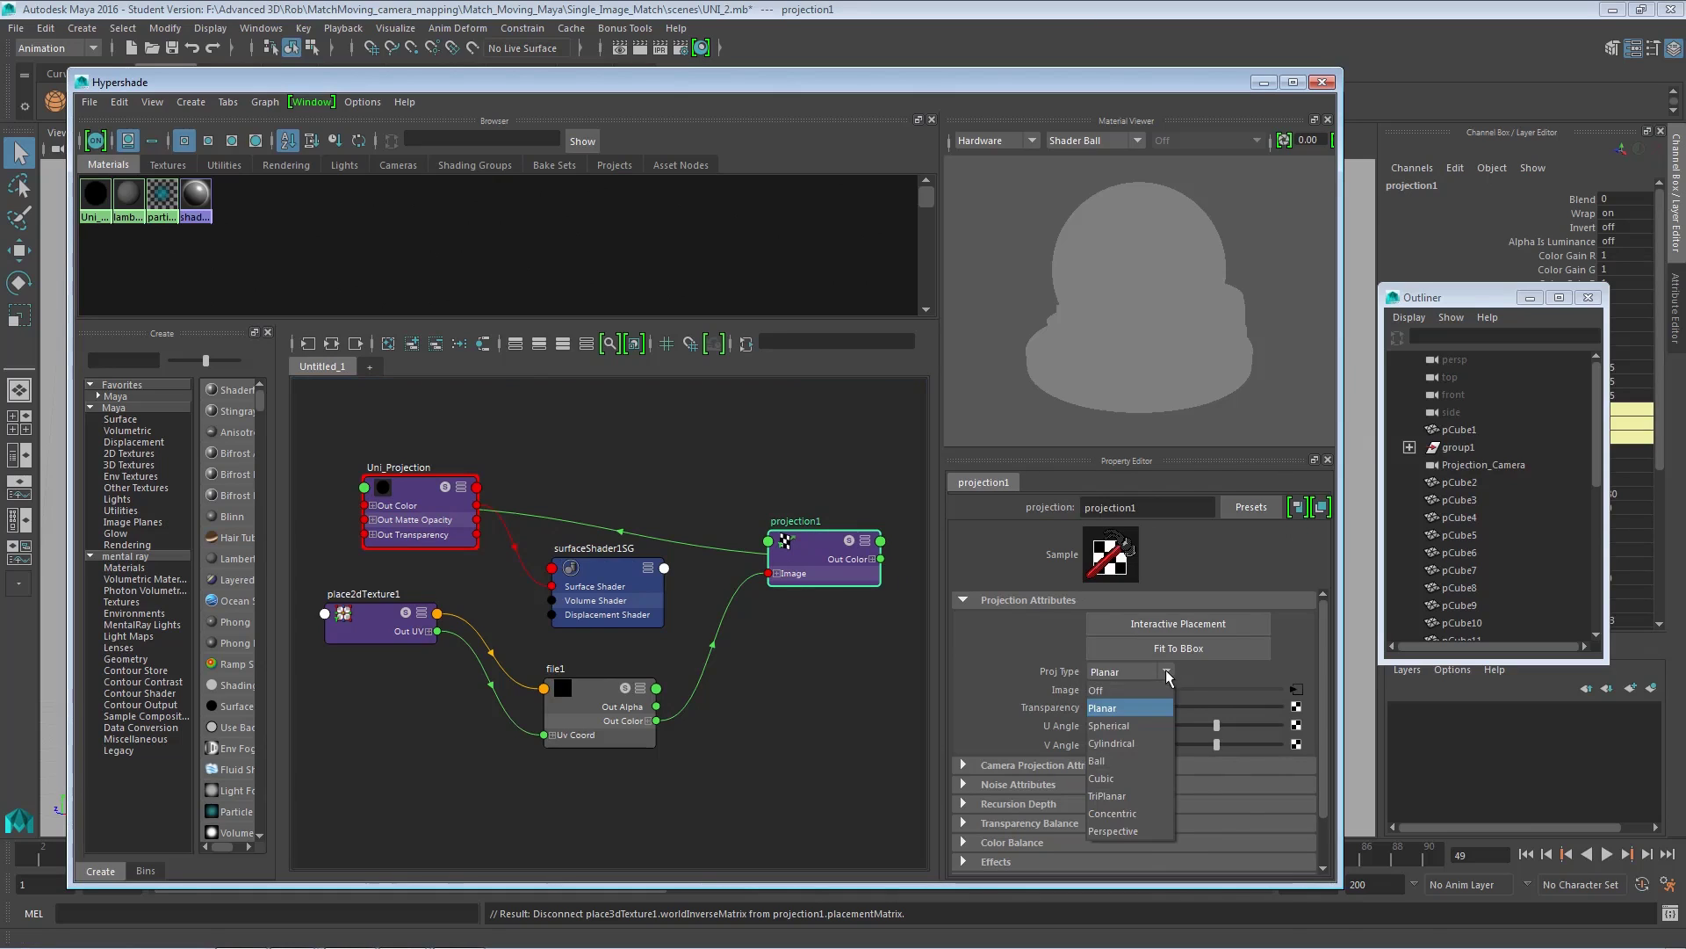
left_click(1152, 831)
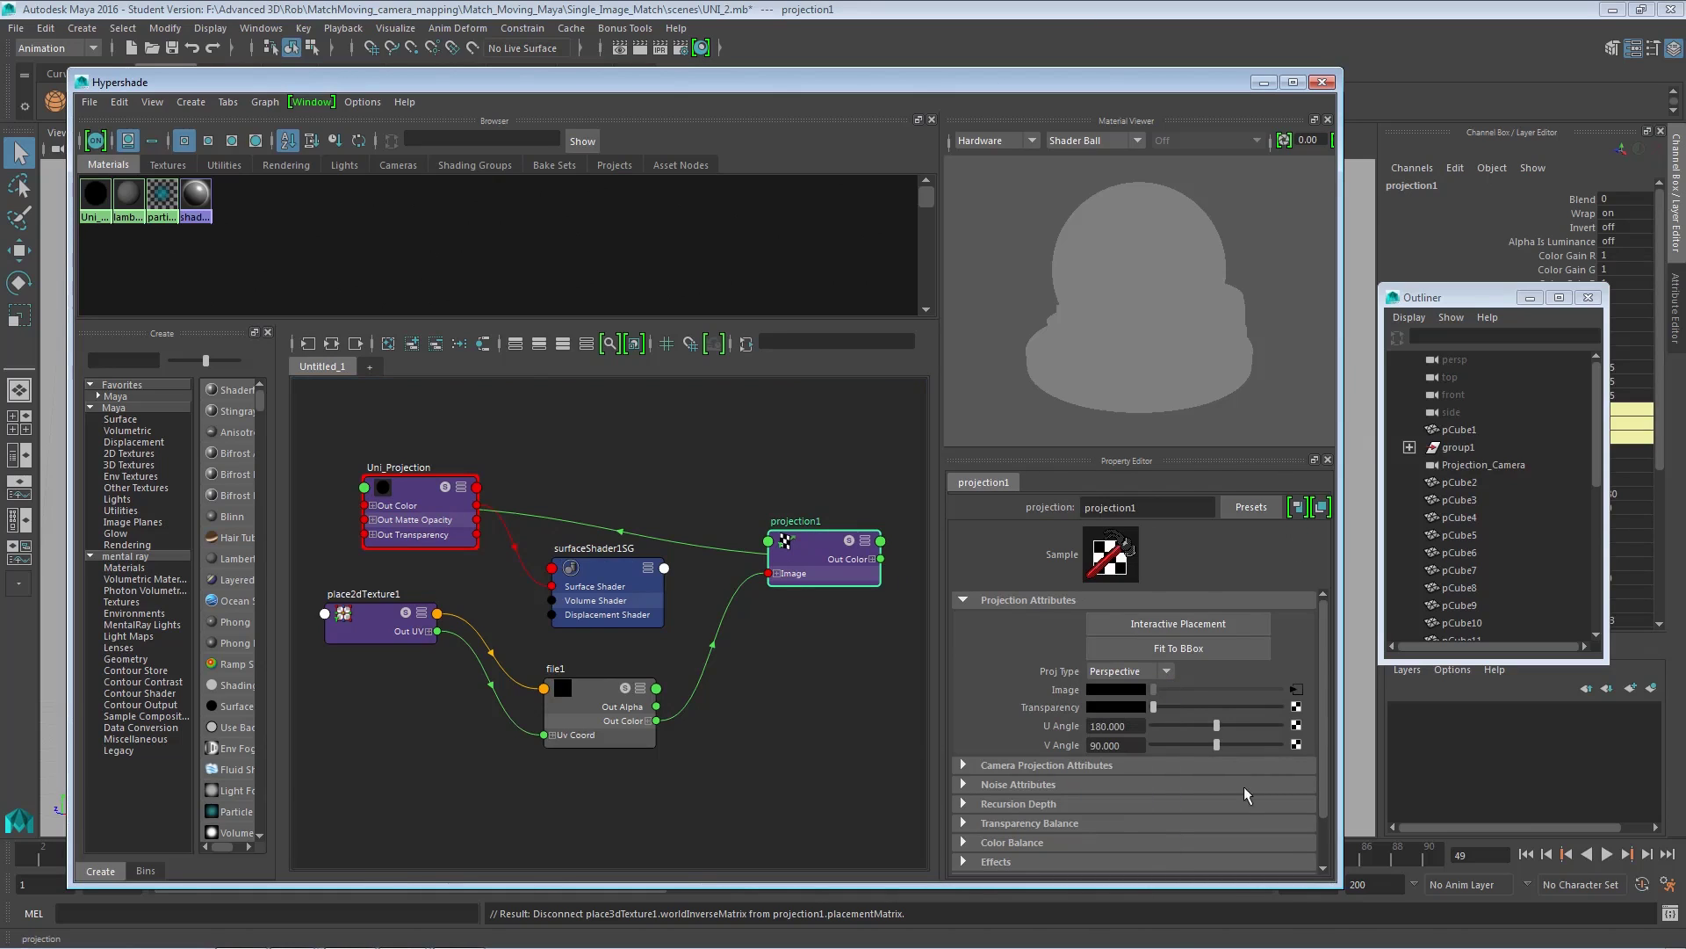
Link the projection1 node to the Projection camera in its camera projection attributes.
scroll(992, 729, "down", 3)
left_click(963, 709)
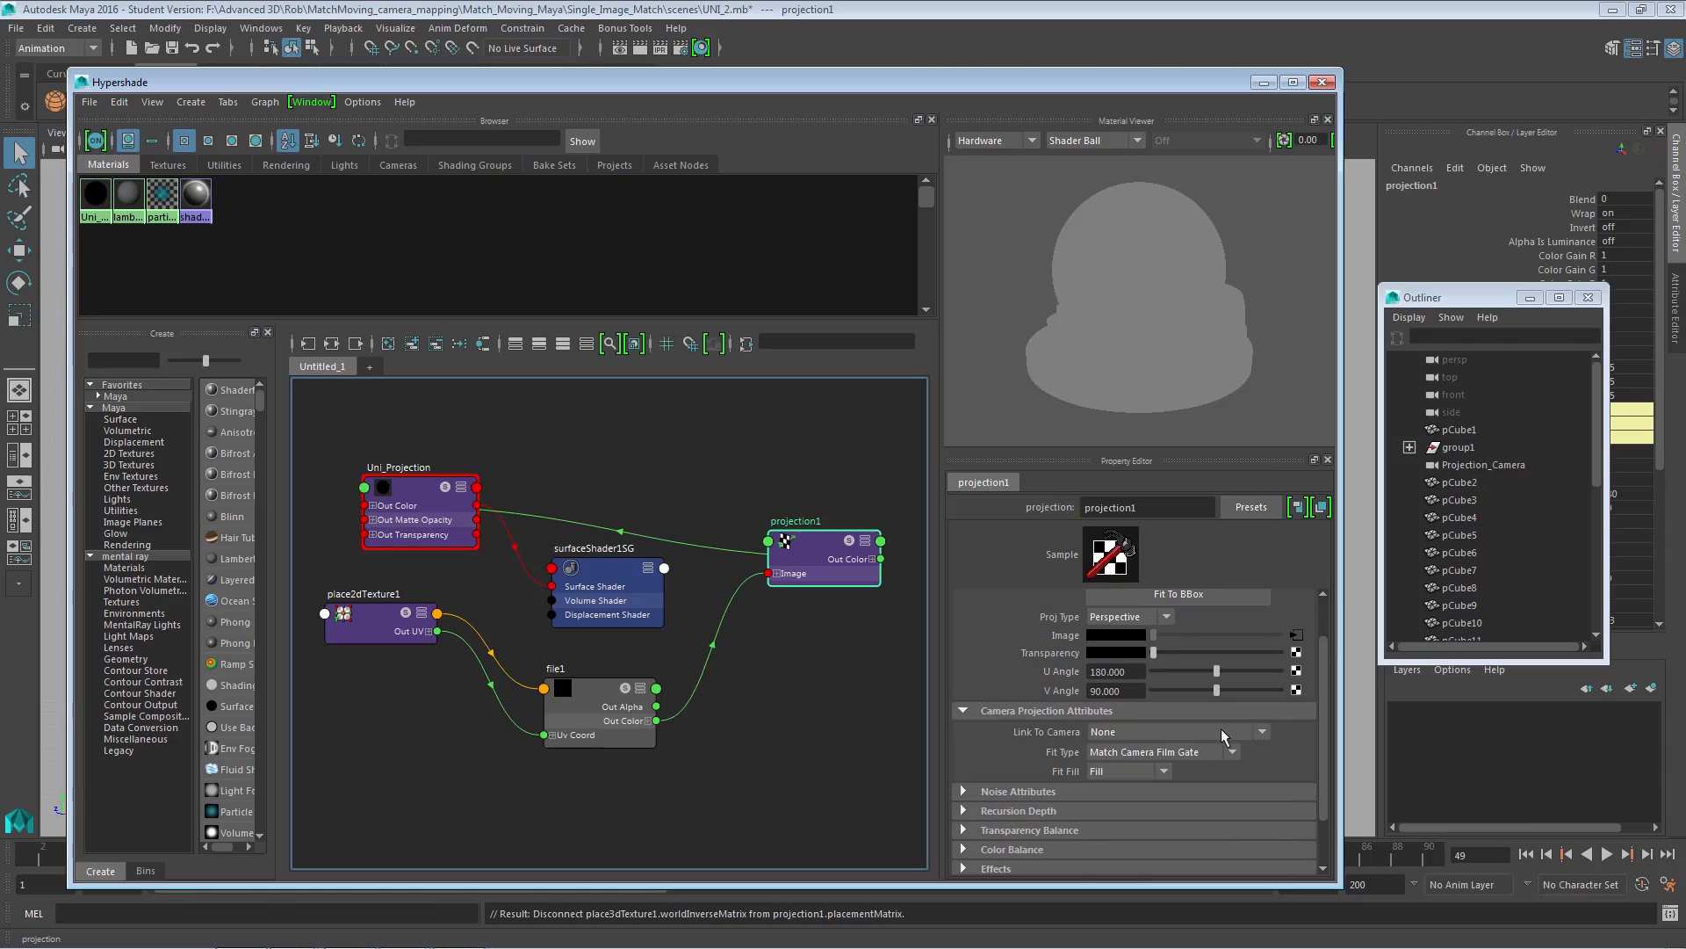
left_click(1263, 731)
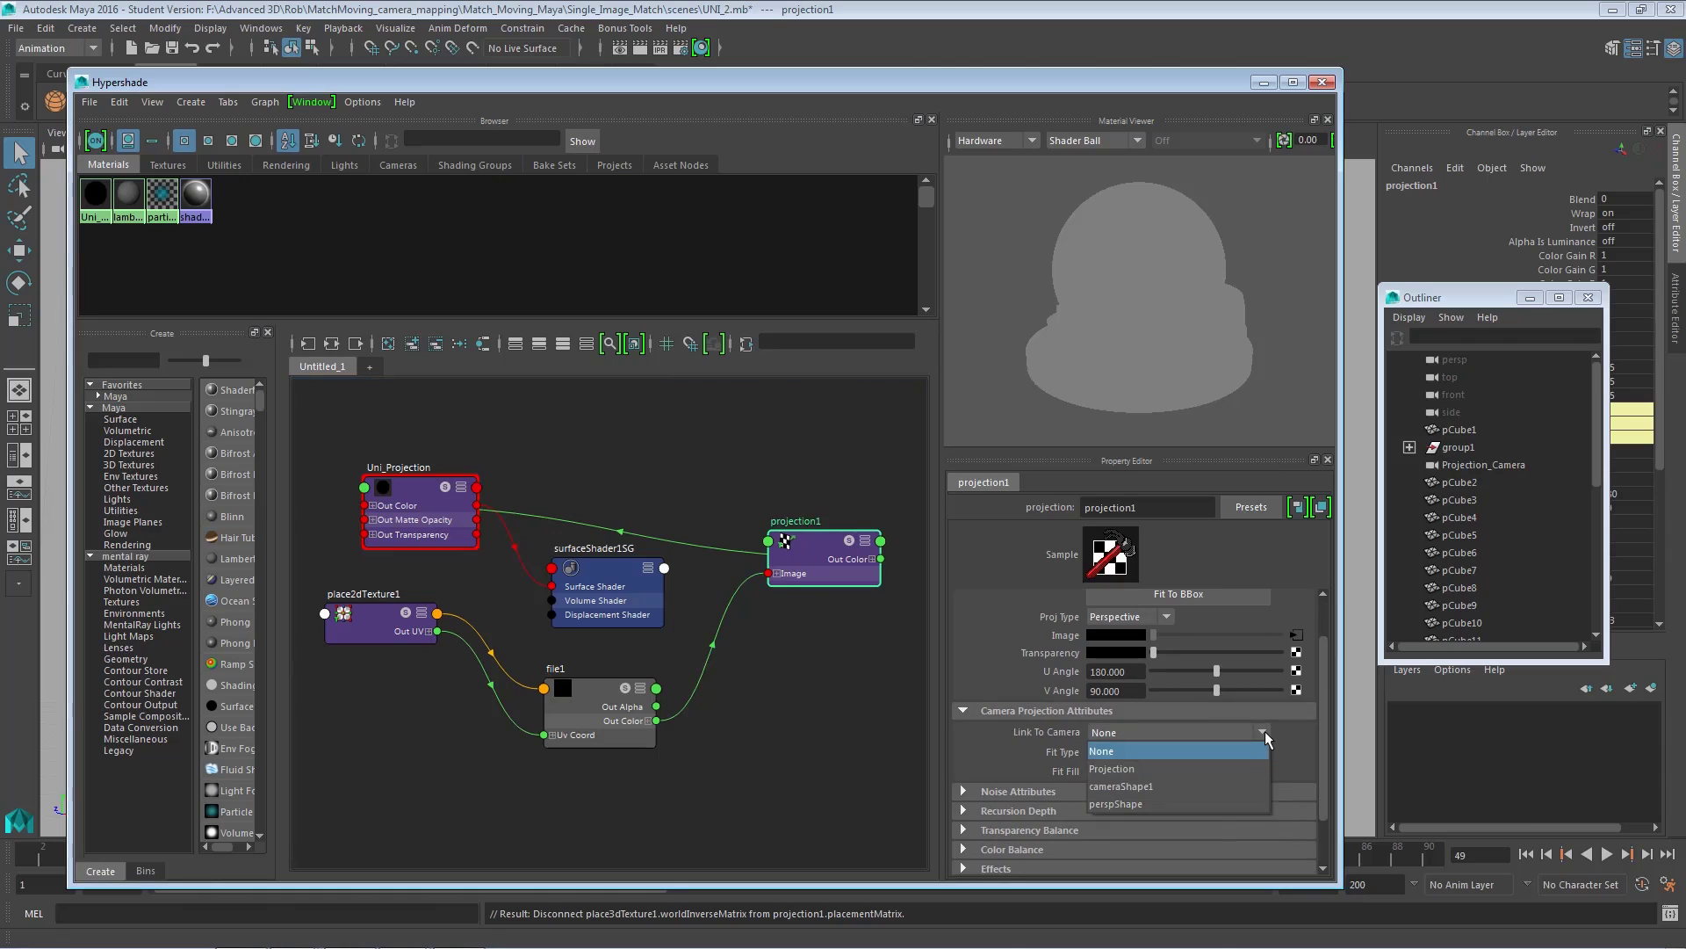
left_click(1145, 768)
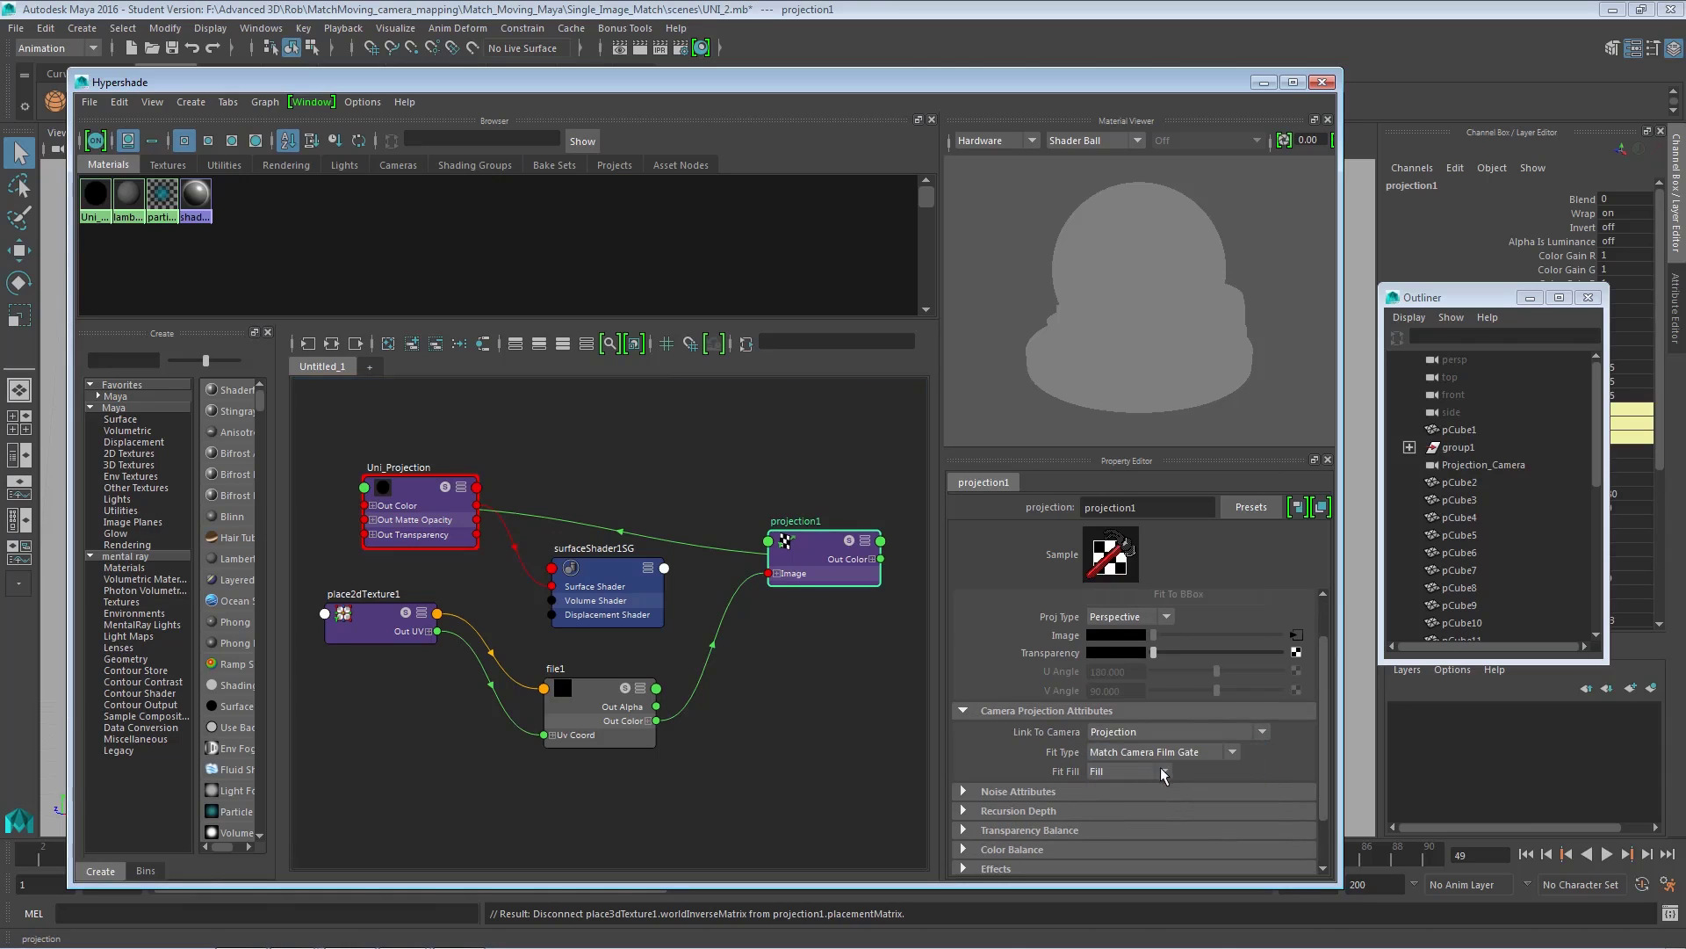
scroll(1326, 675, "down", 2)
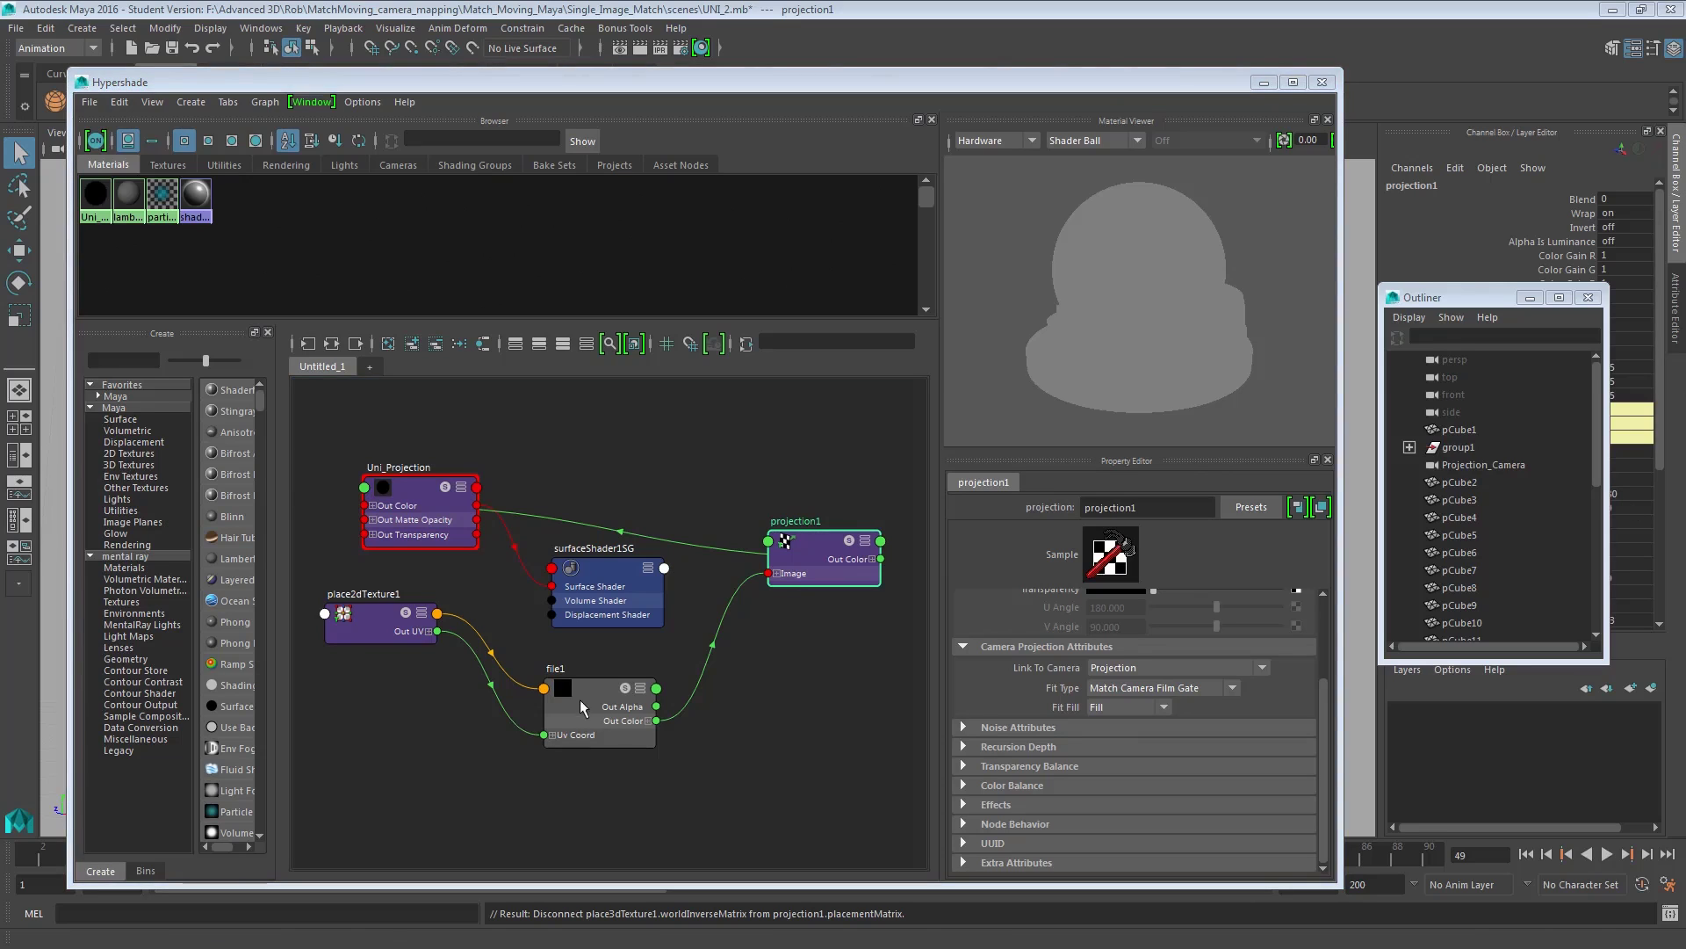
Load DSC_0402.jpg from the sourceimages folder as the image of the file1 node.
left_click(567, 697)
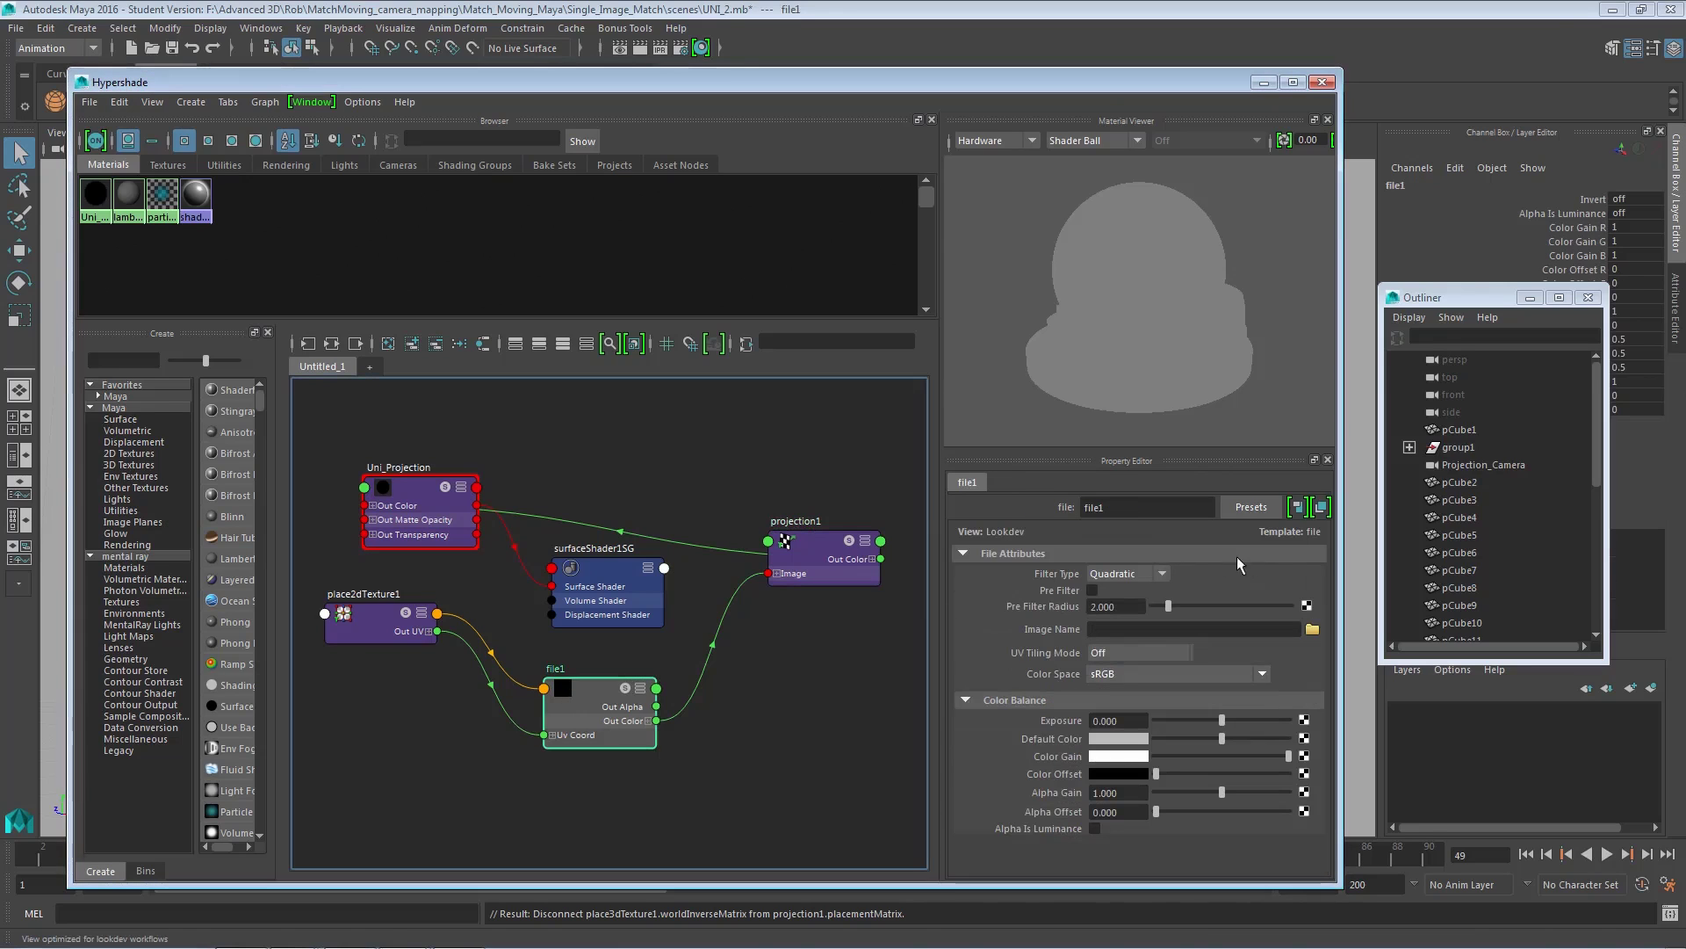
left_click(1313, 630)
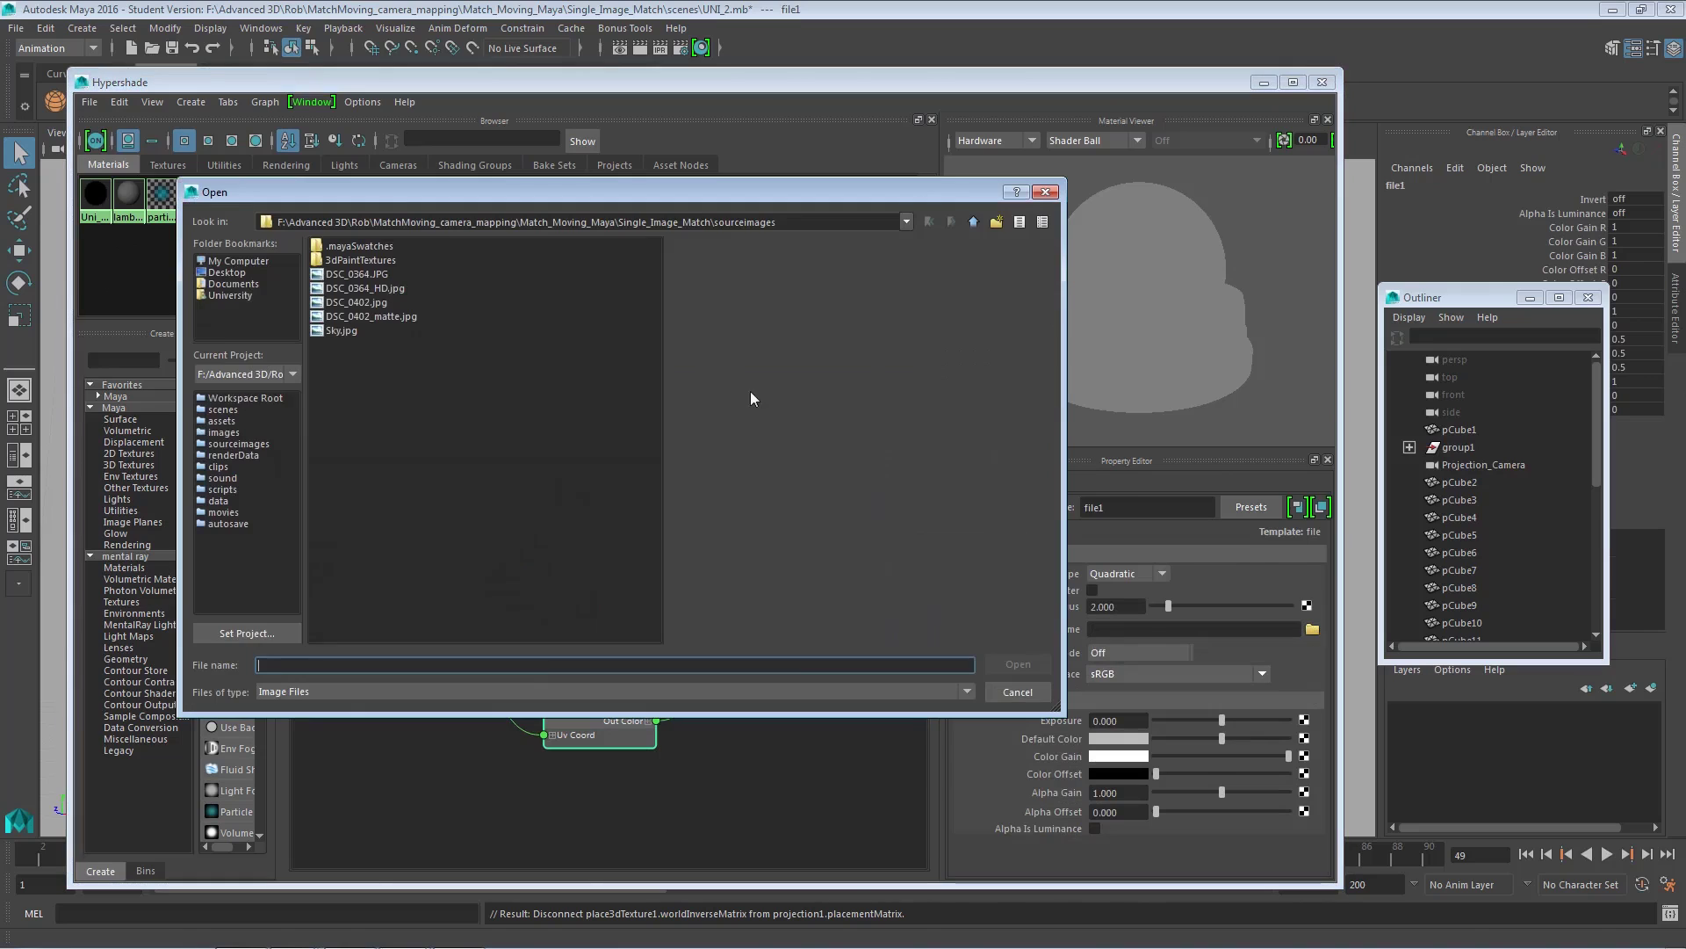
left_click(376, 302)
left_click(1018, 664)
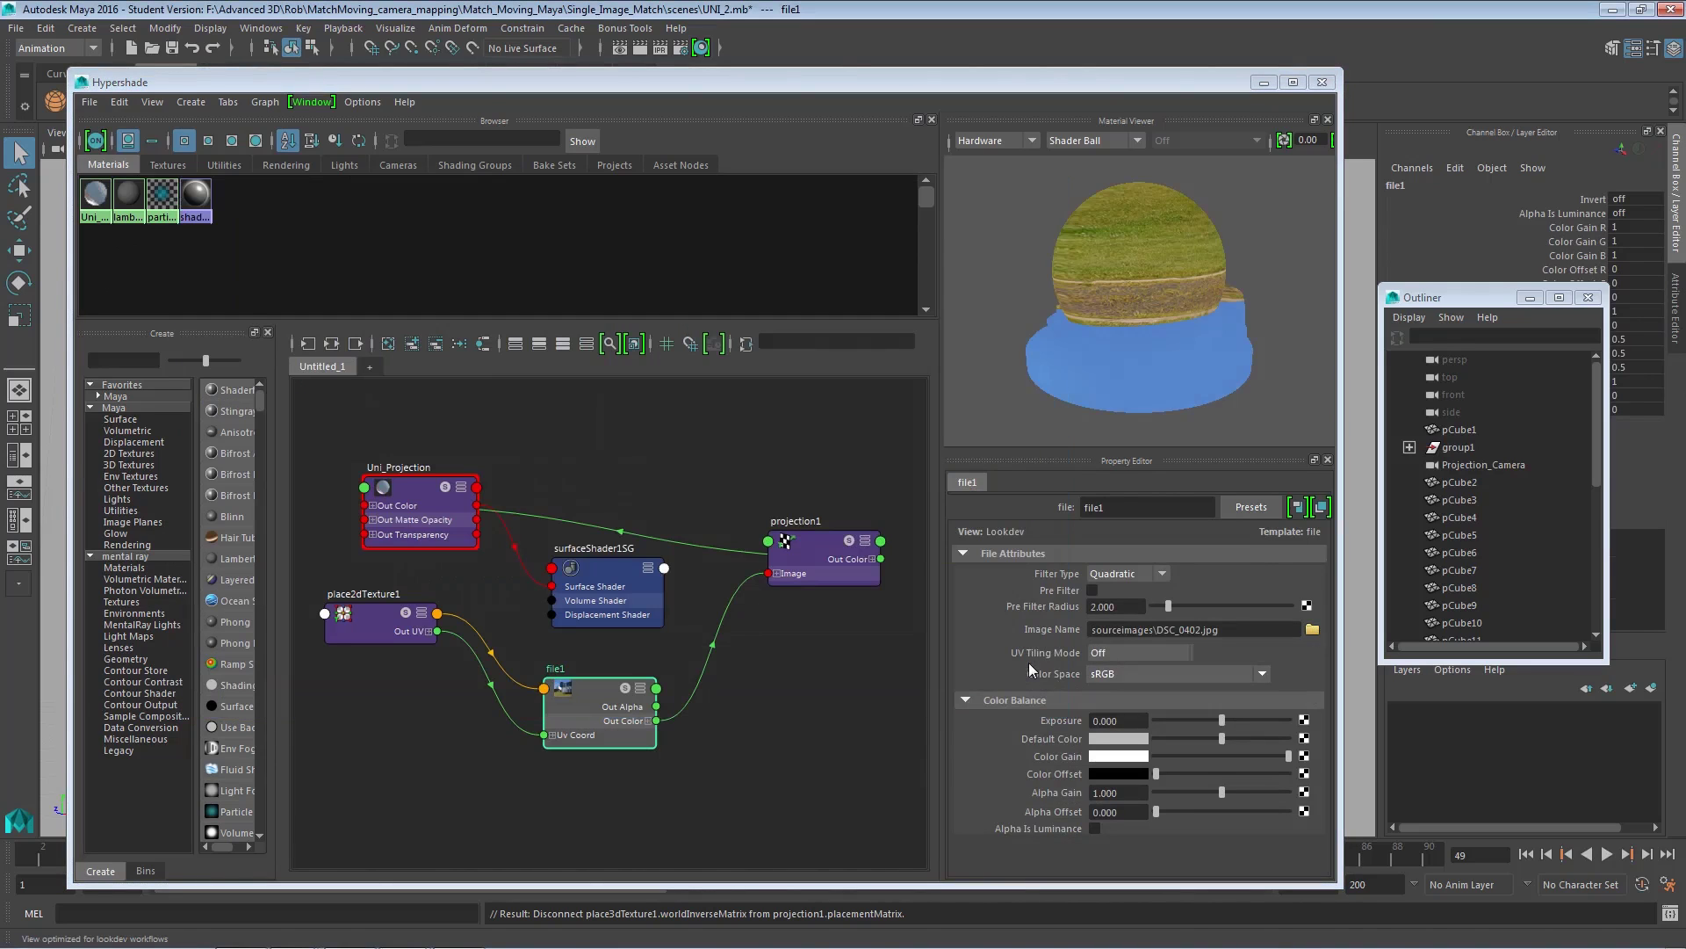
Select all the scene geometry without the projection camera and assign the existing Uni_Projection material to it.
left_click_drag(382, 90, 554, 110)
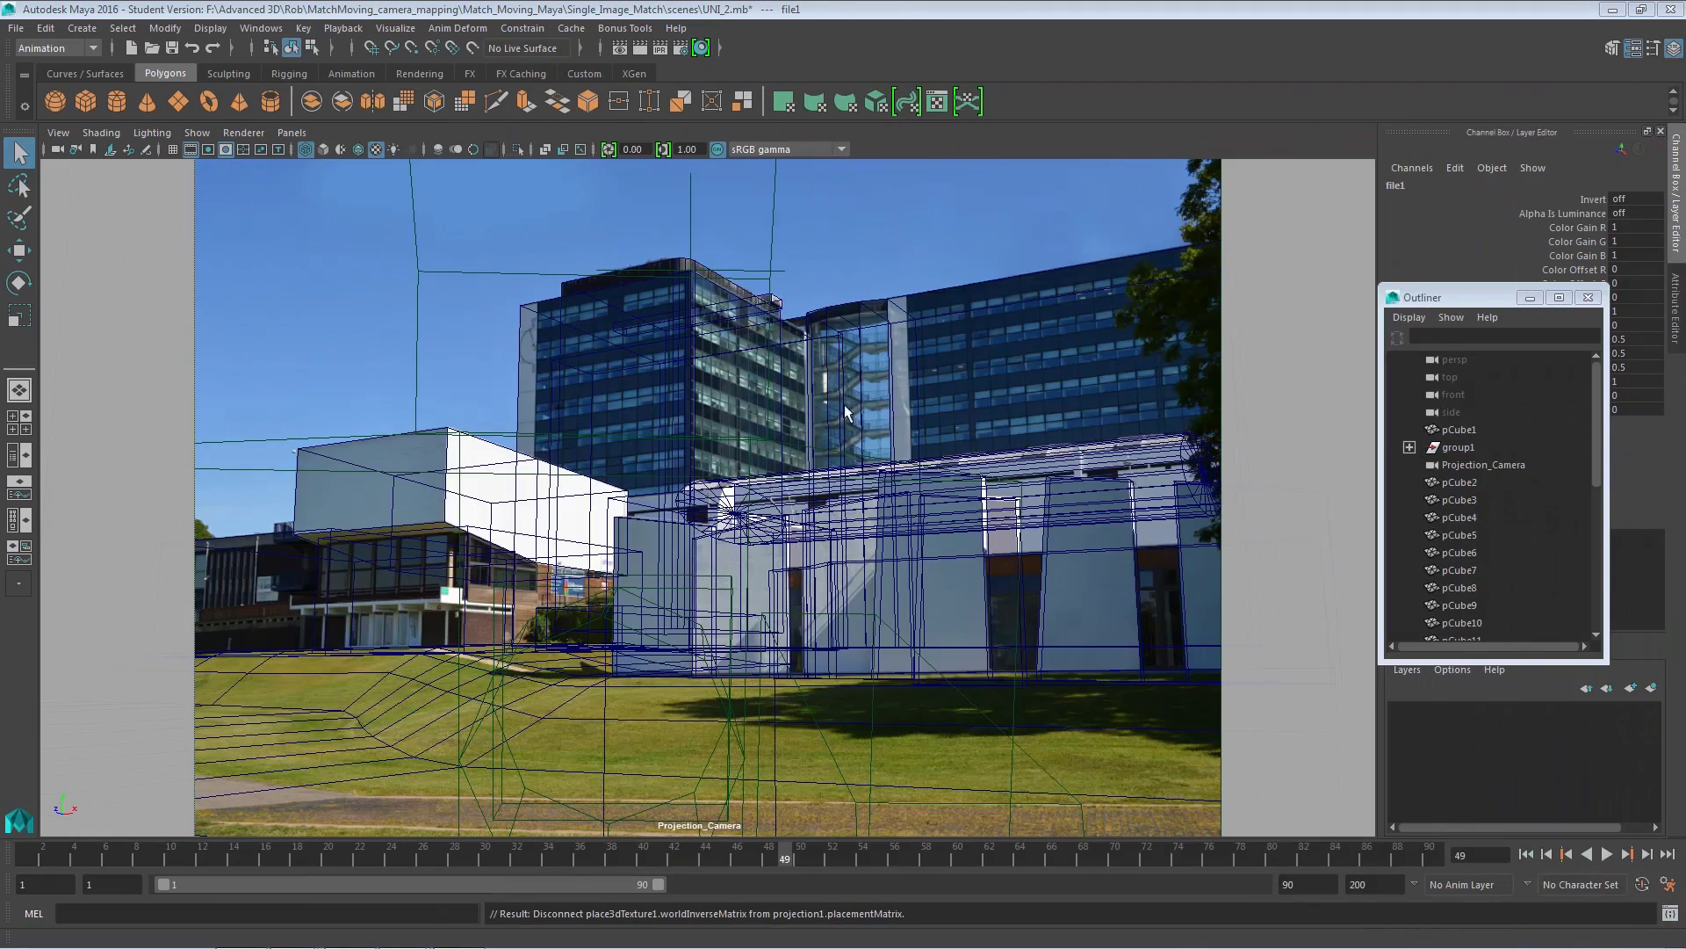
key("space")
left_click_drag(956, 496, 862, 303, "alt")
scroll(1021, 622, "down", 5)
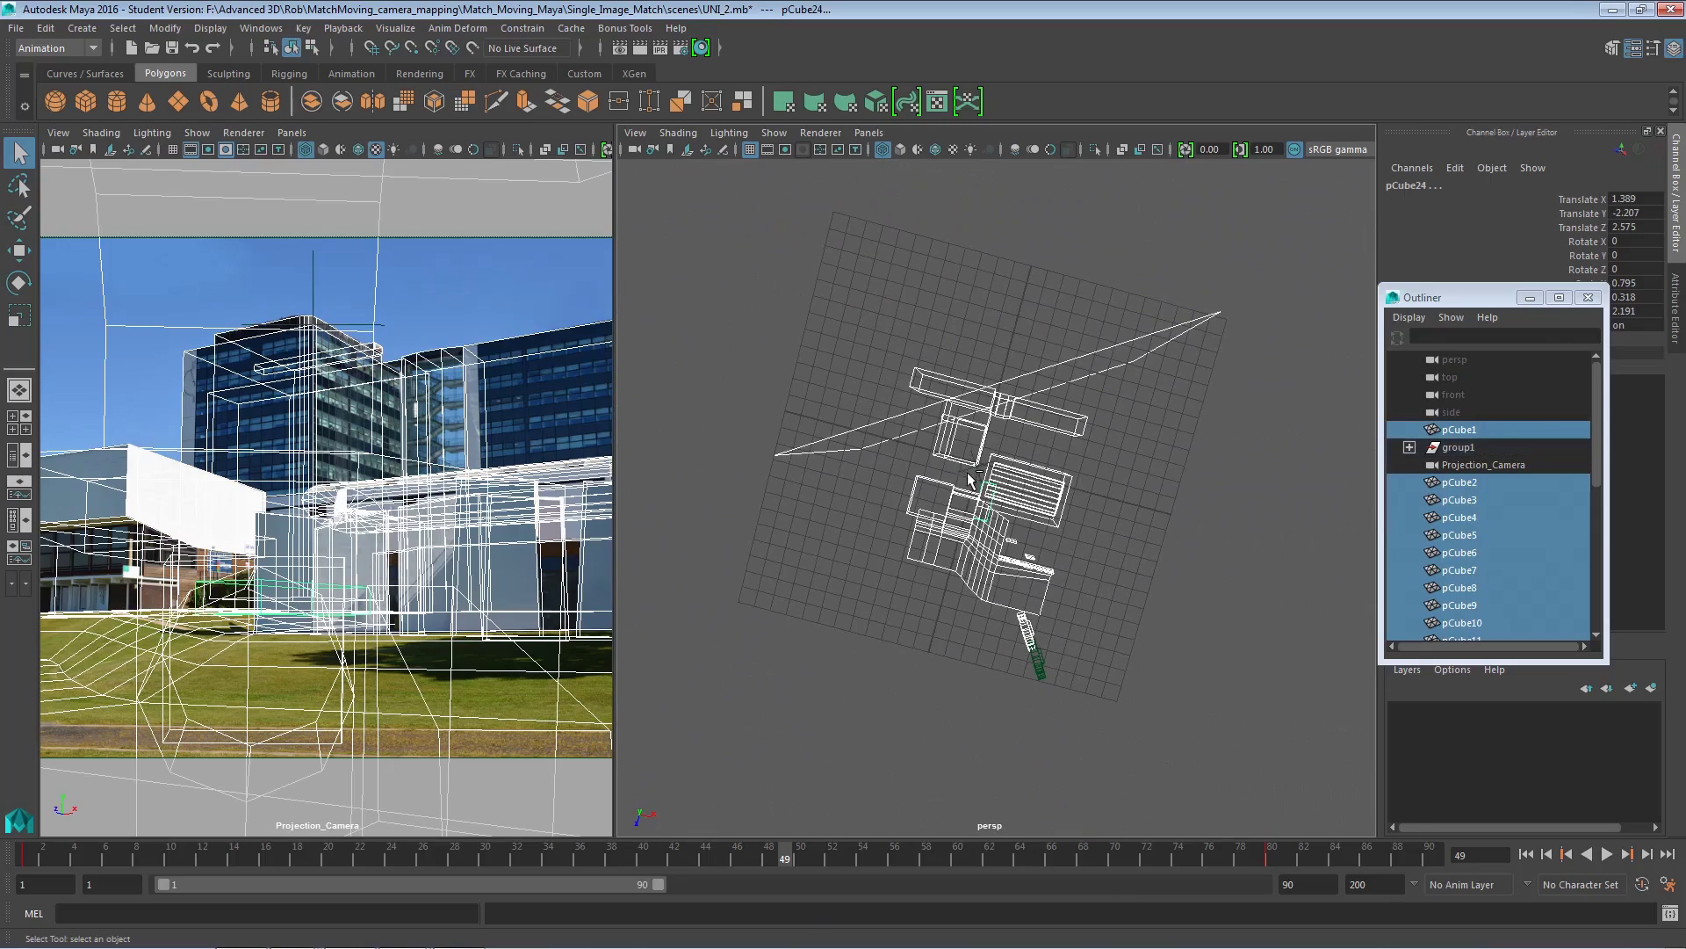
left_click_drag(1066, 584, 1178, 501, "alt")
scroll(1016, 573, "up", 5)
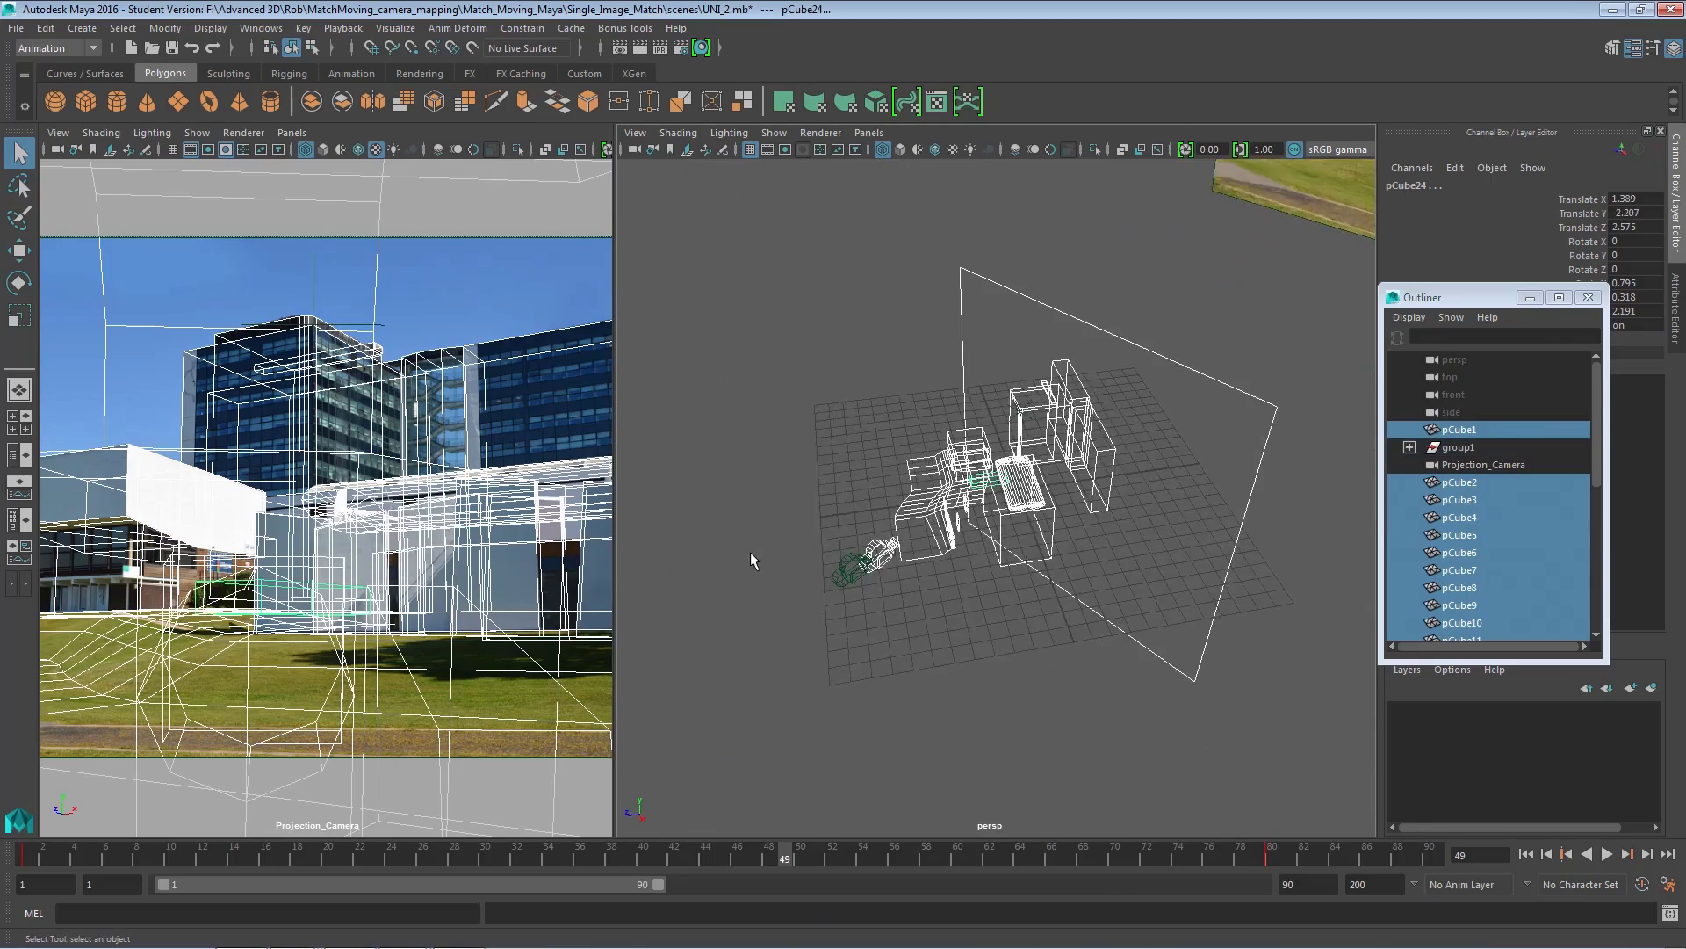
scroll(1017, 573, "down", 3)
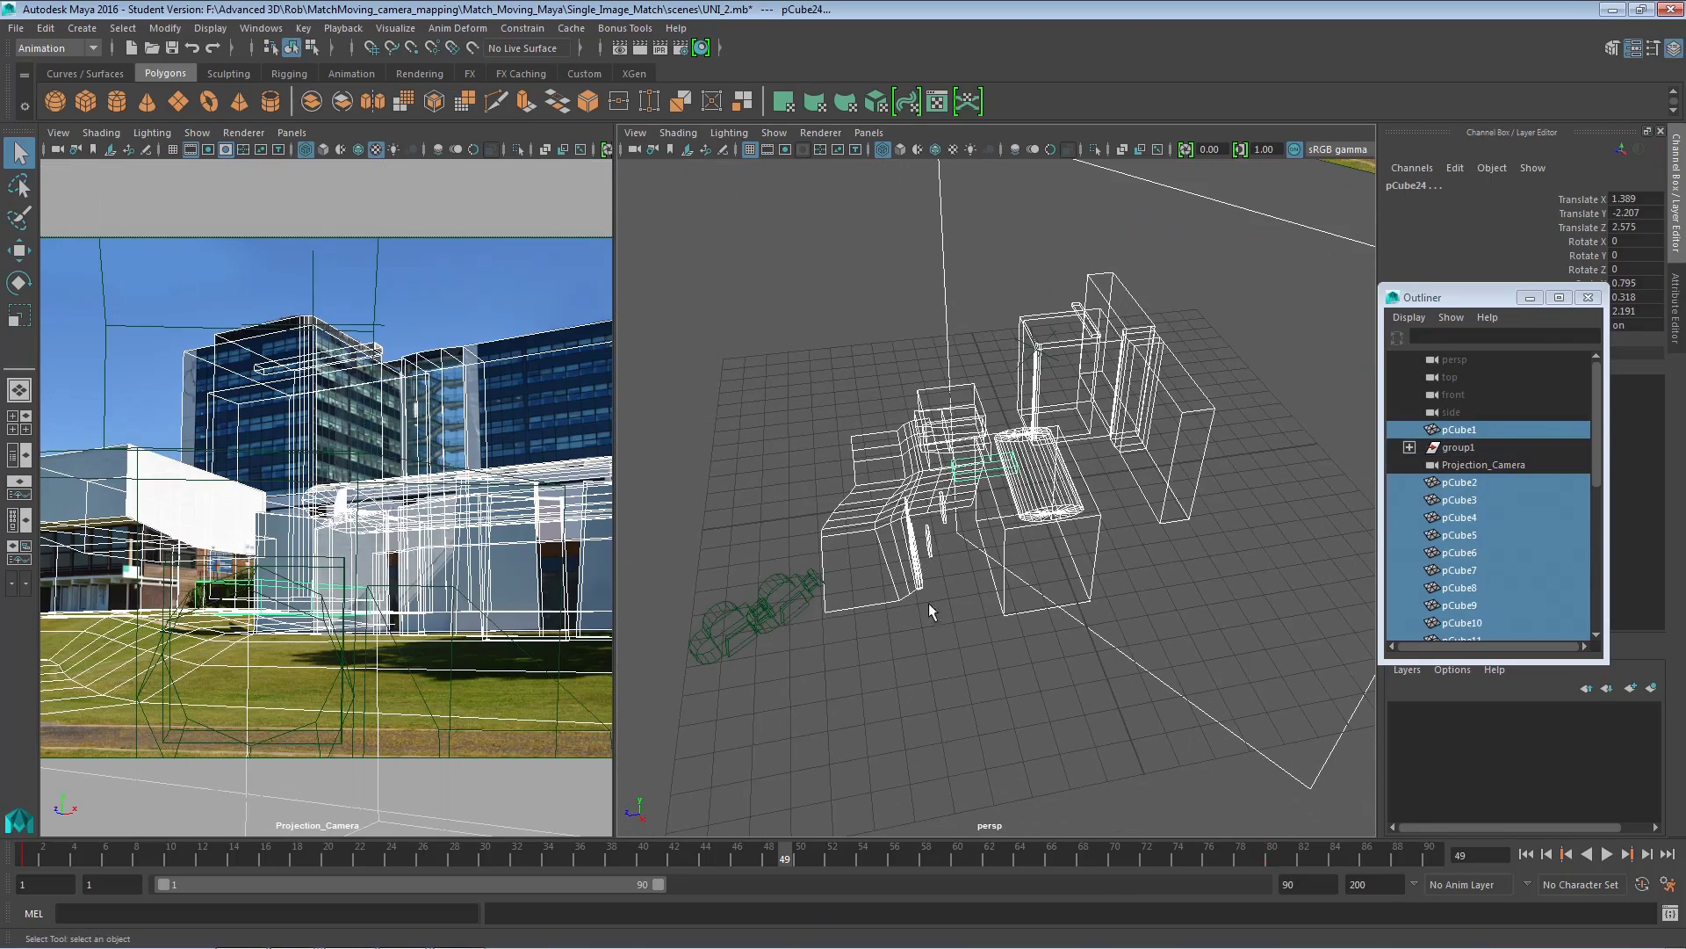
left_click_drag(928, 603, 1004, 587, "alt")
right_click(1074, 597)
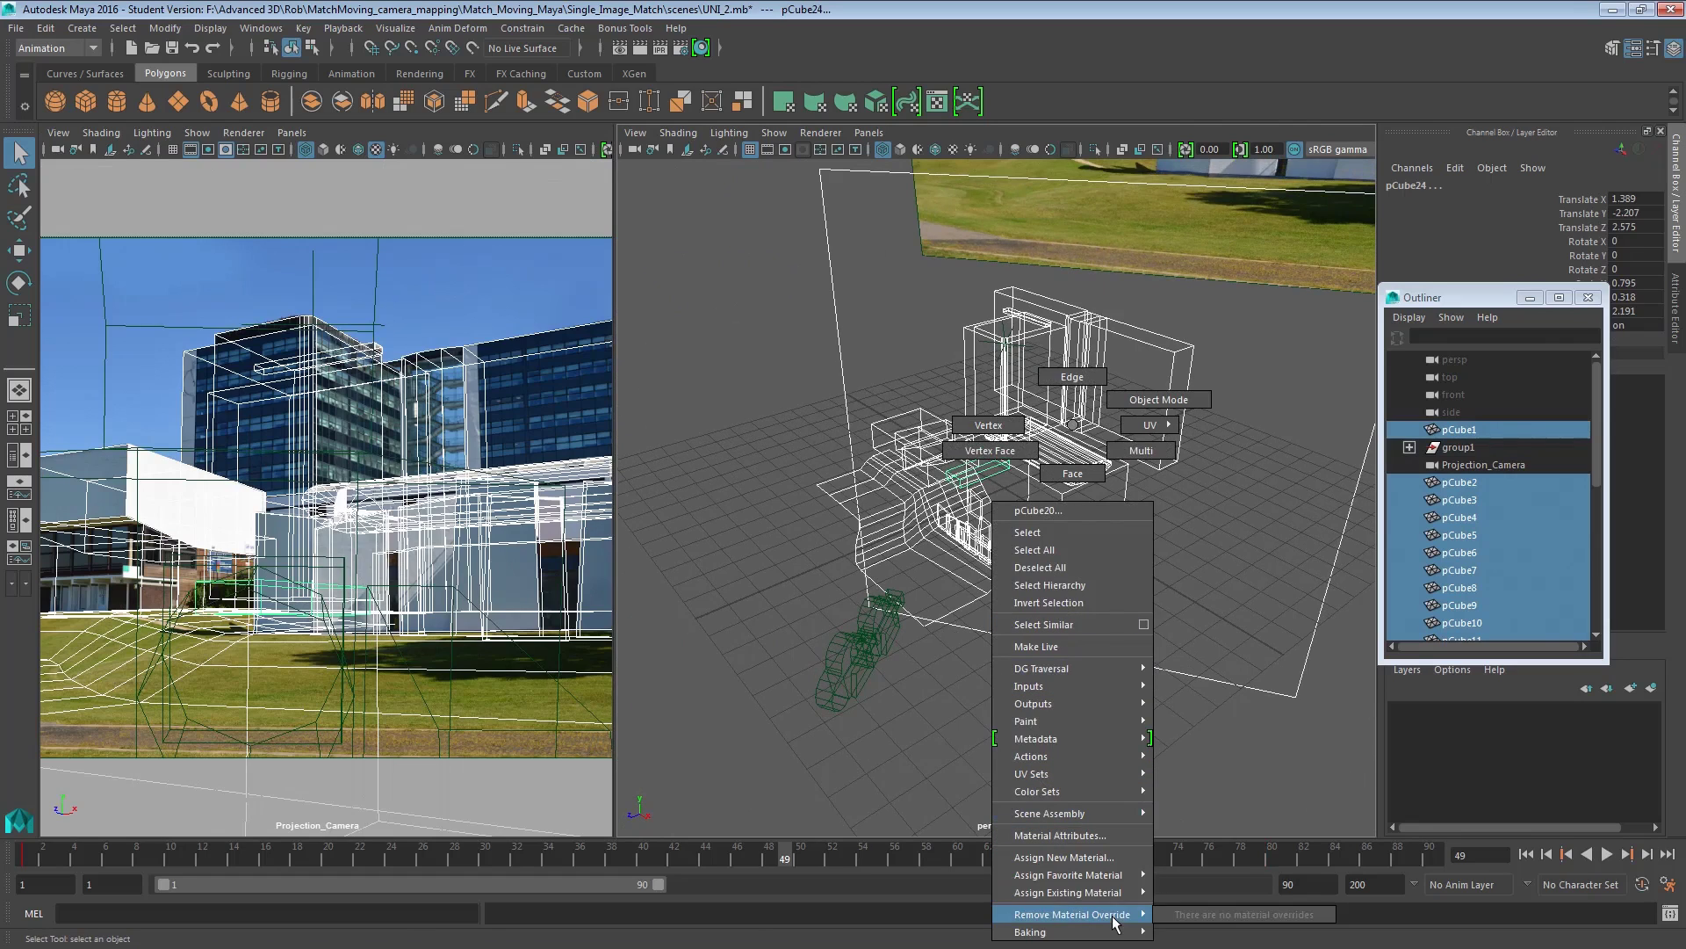
mouse_move(1115, 890)
left_click(1231, 913)
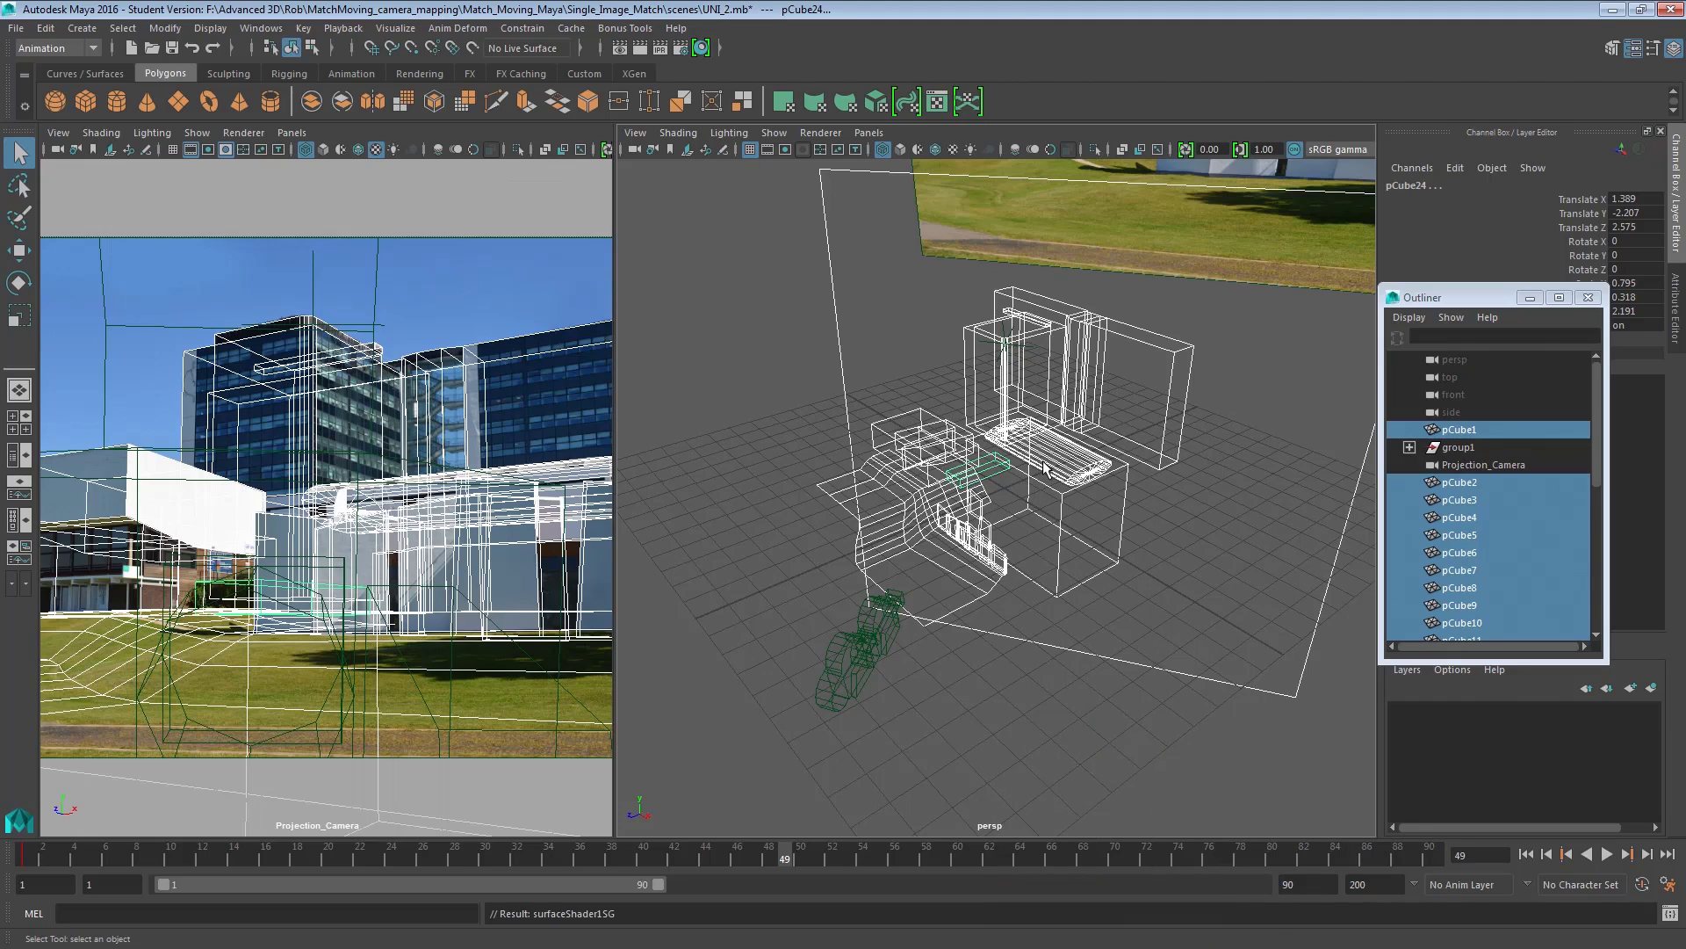
Turn on textured shaded display in the perspective and Projection_Camera views to check the projected photo.
key("6")
left_click_drag(1044, 466, 1049, 486, "alt")
right_click_drag(1050, 486, 1331, 531, "alt")
left_click_drag(1089, 479, 810, 496, "alt")
key("space")
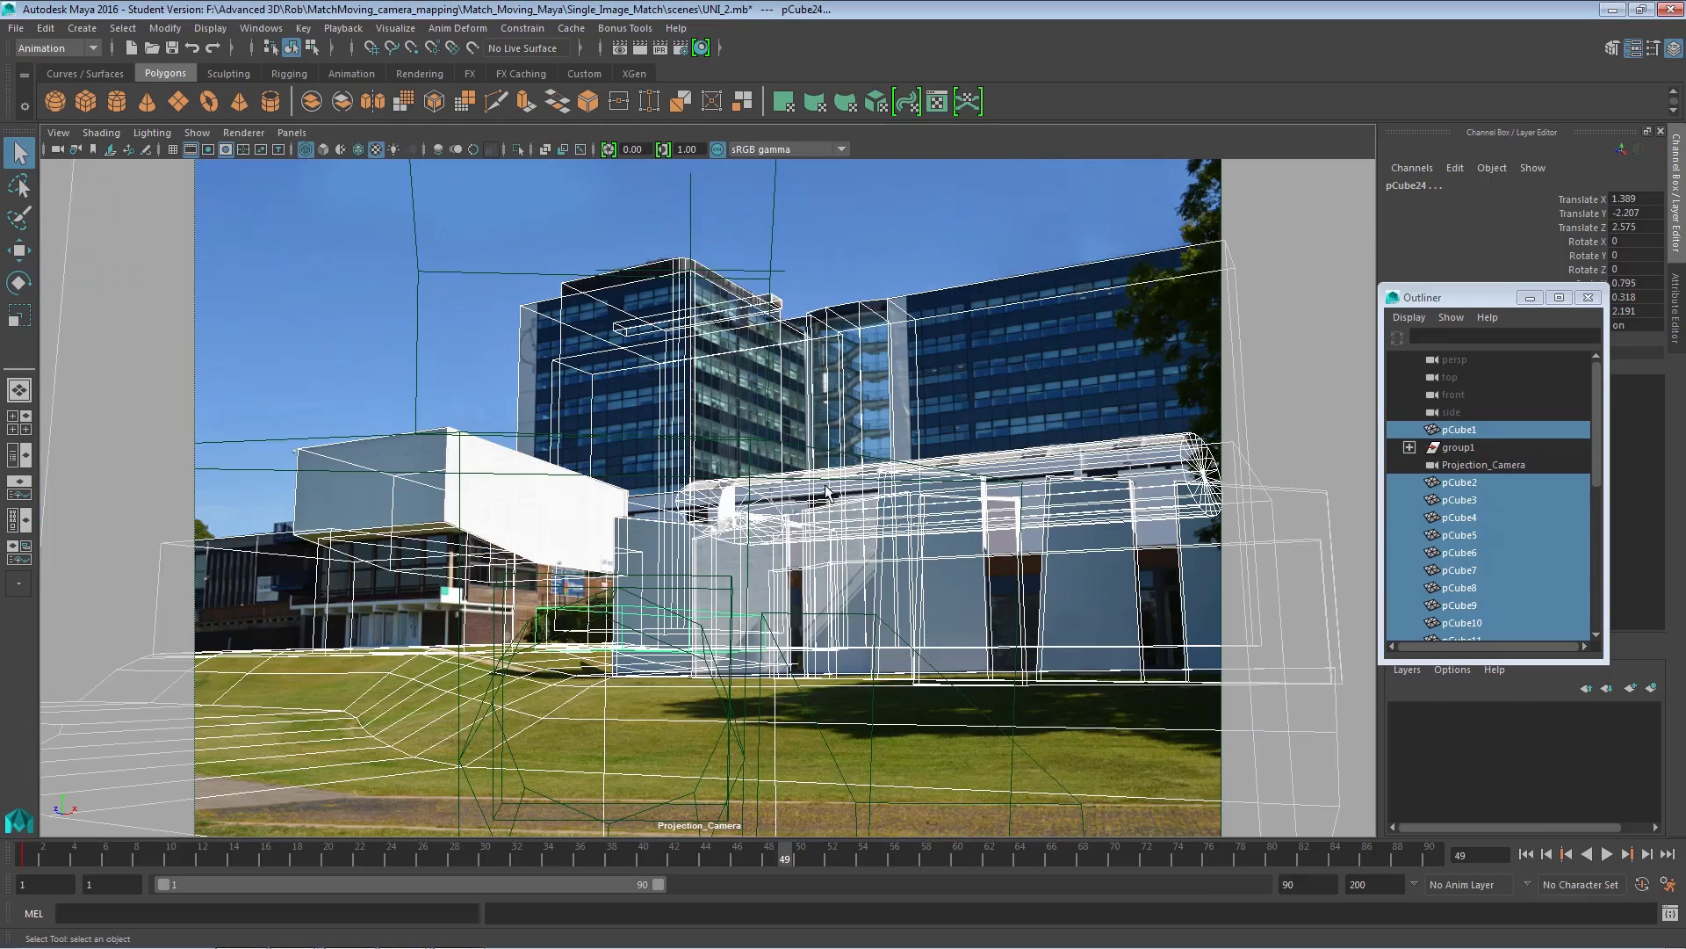
key("6")
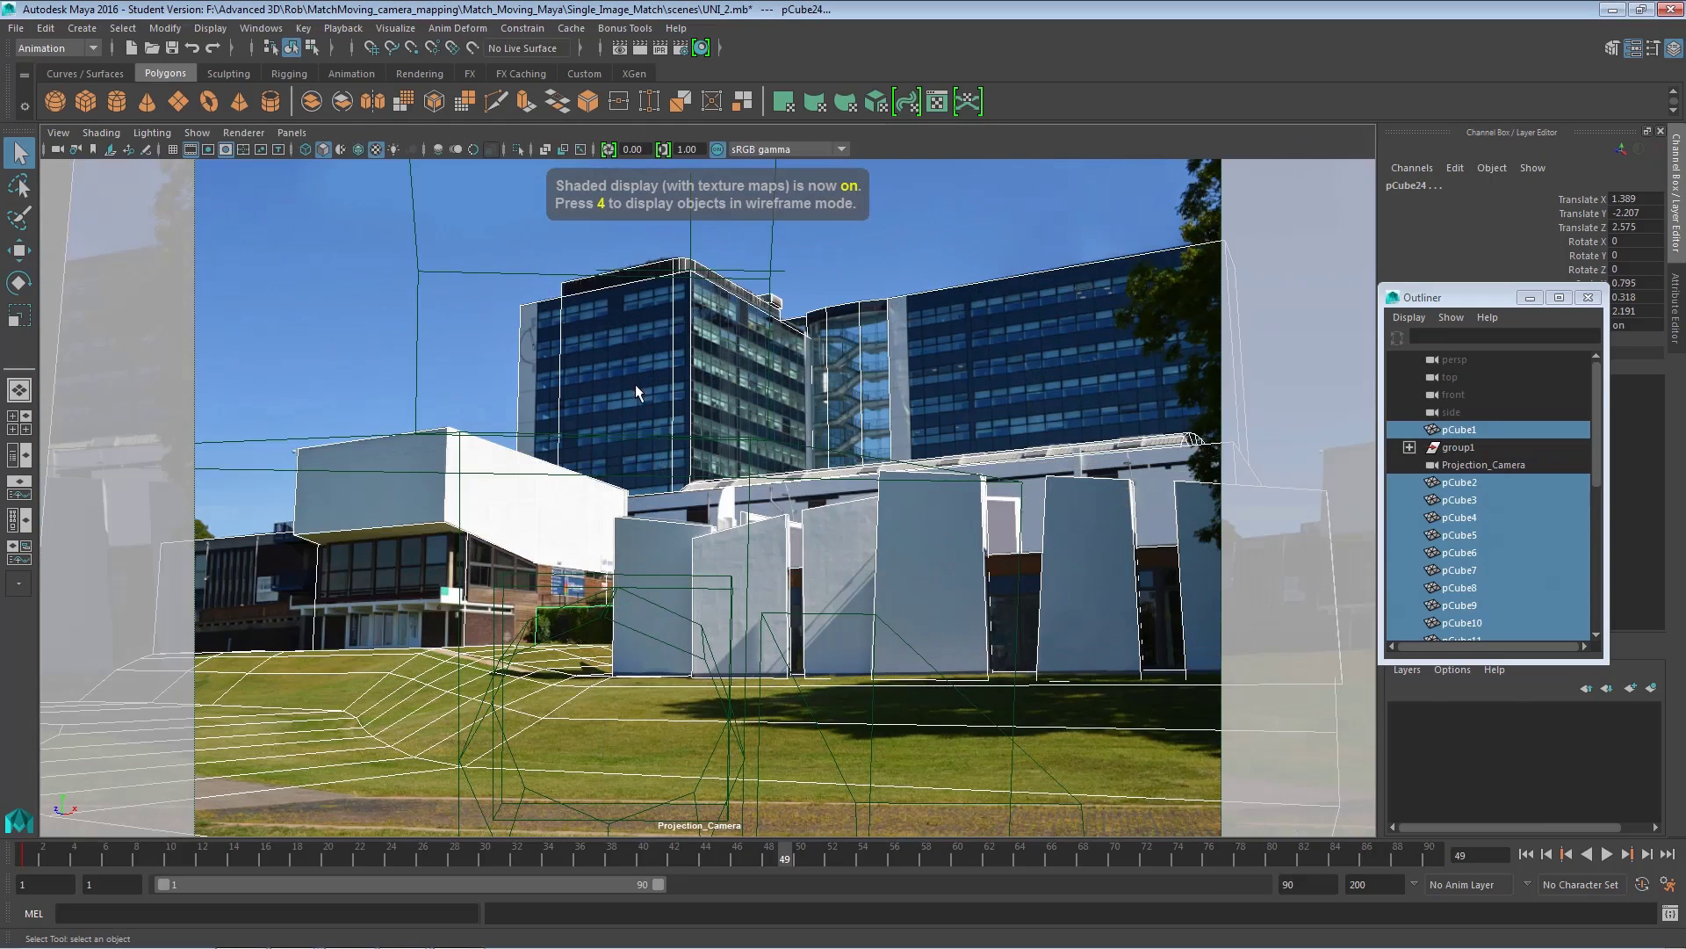
Look through camera1 in the enlarged viewport to check how the projected photo holds up from there.
left_click(291, 132)
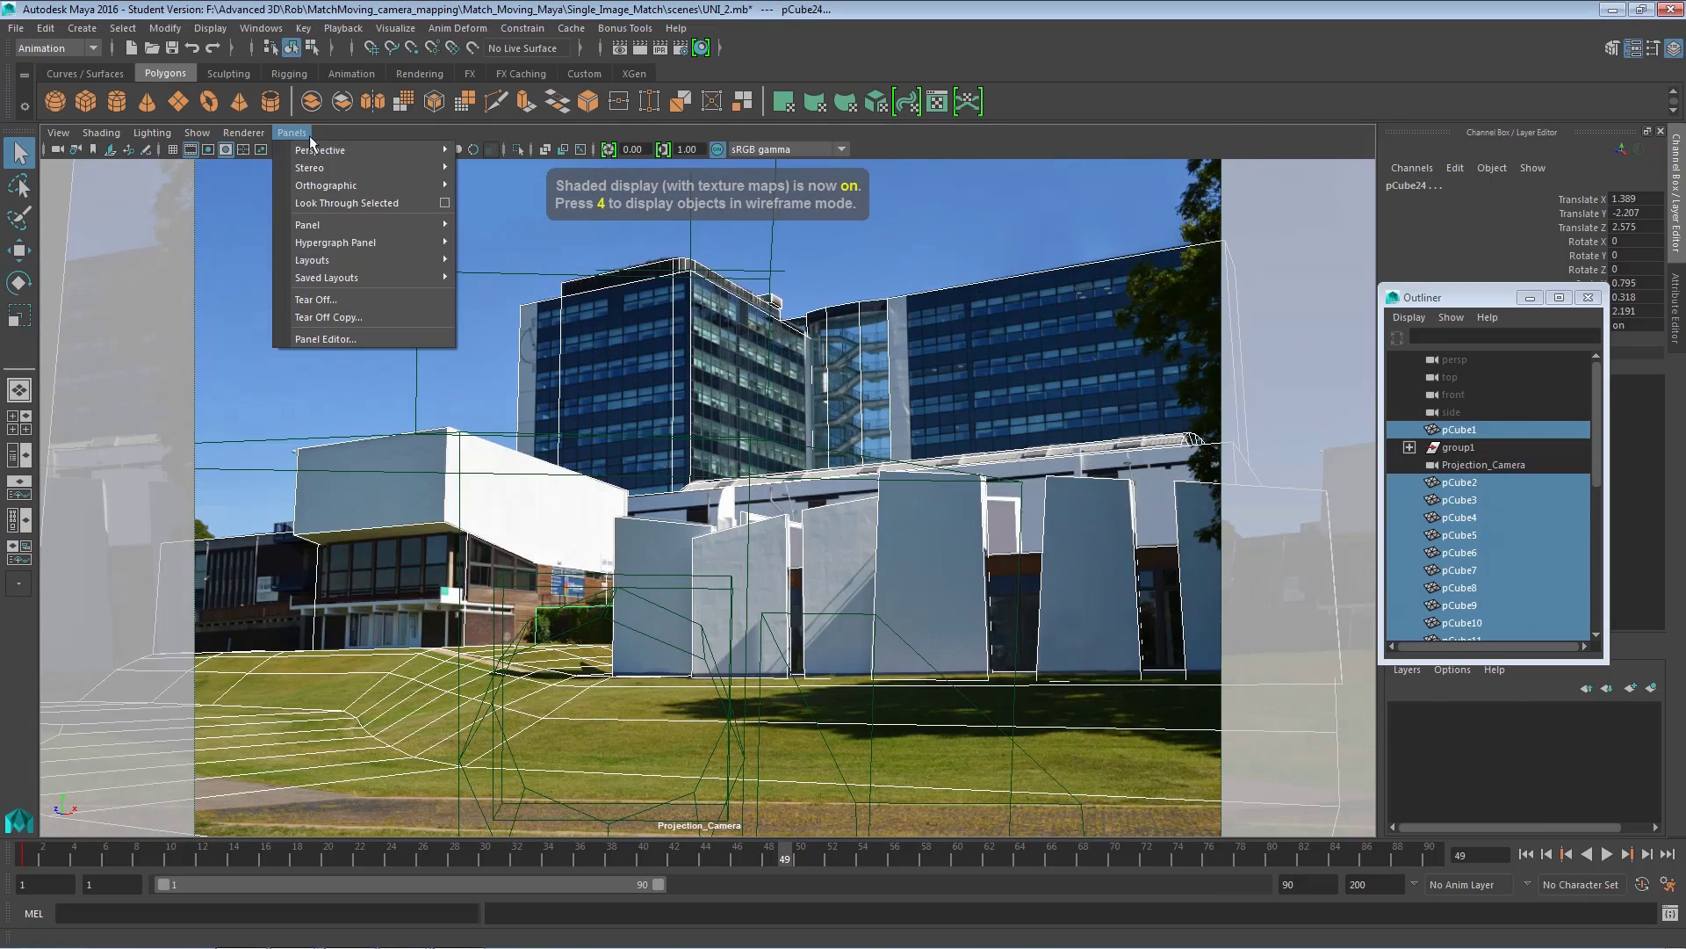
mouse_move(351, 150)
left_click(539, 168)
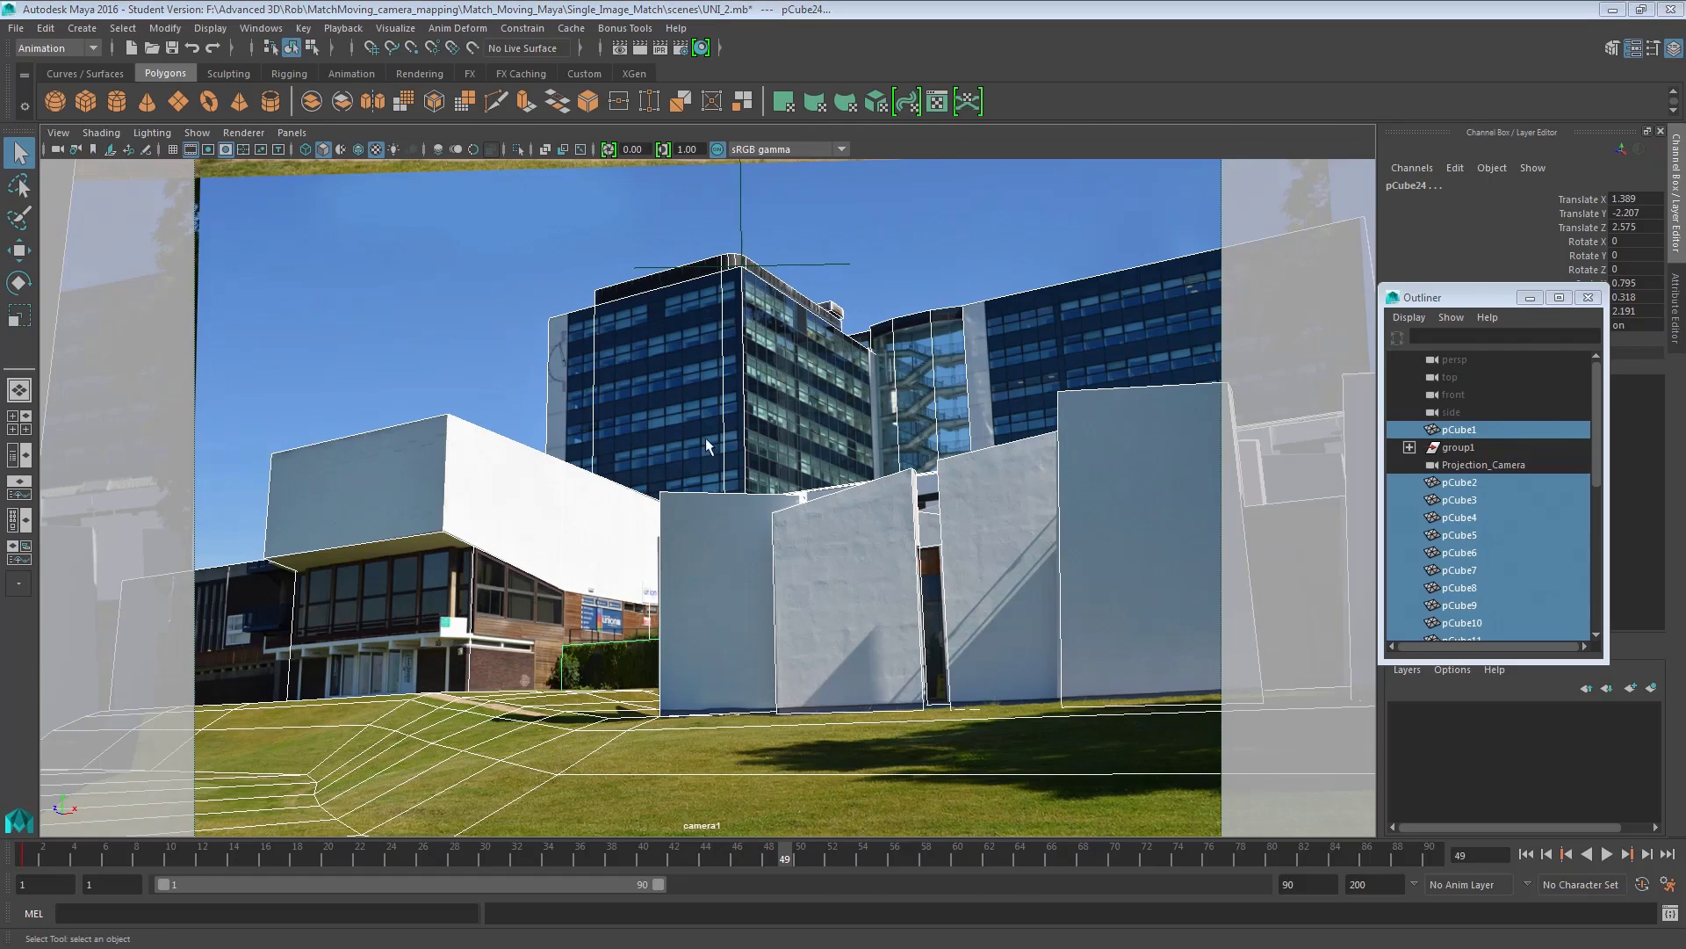
Select Projection_Camera and camera1 in turn in the perspective view and play the animation to compare the static and moving cameras.
key("space")
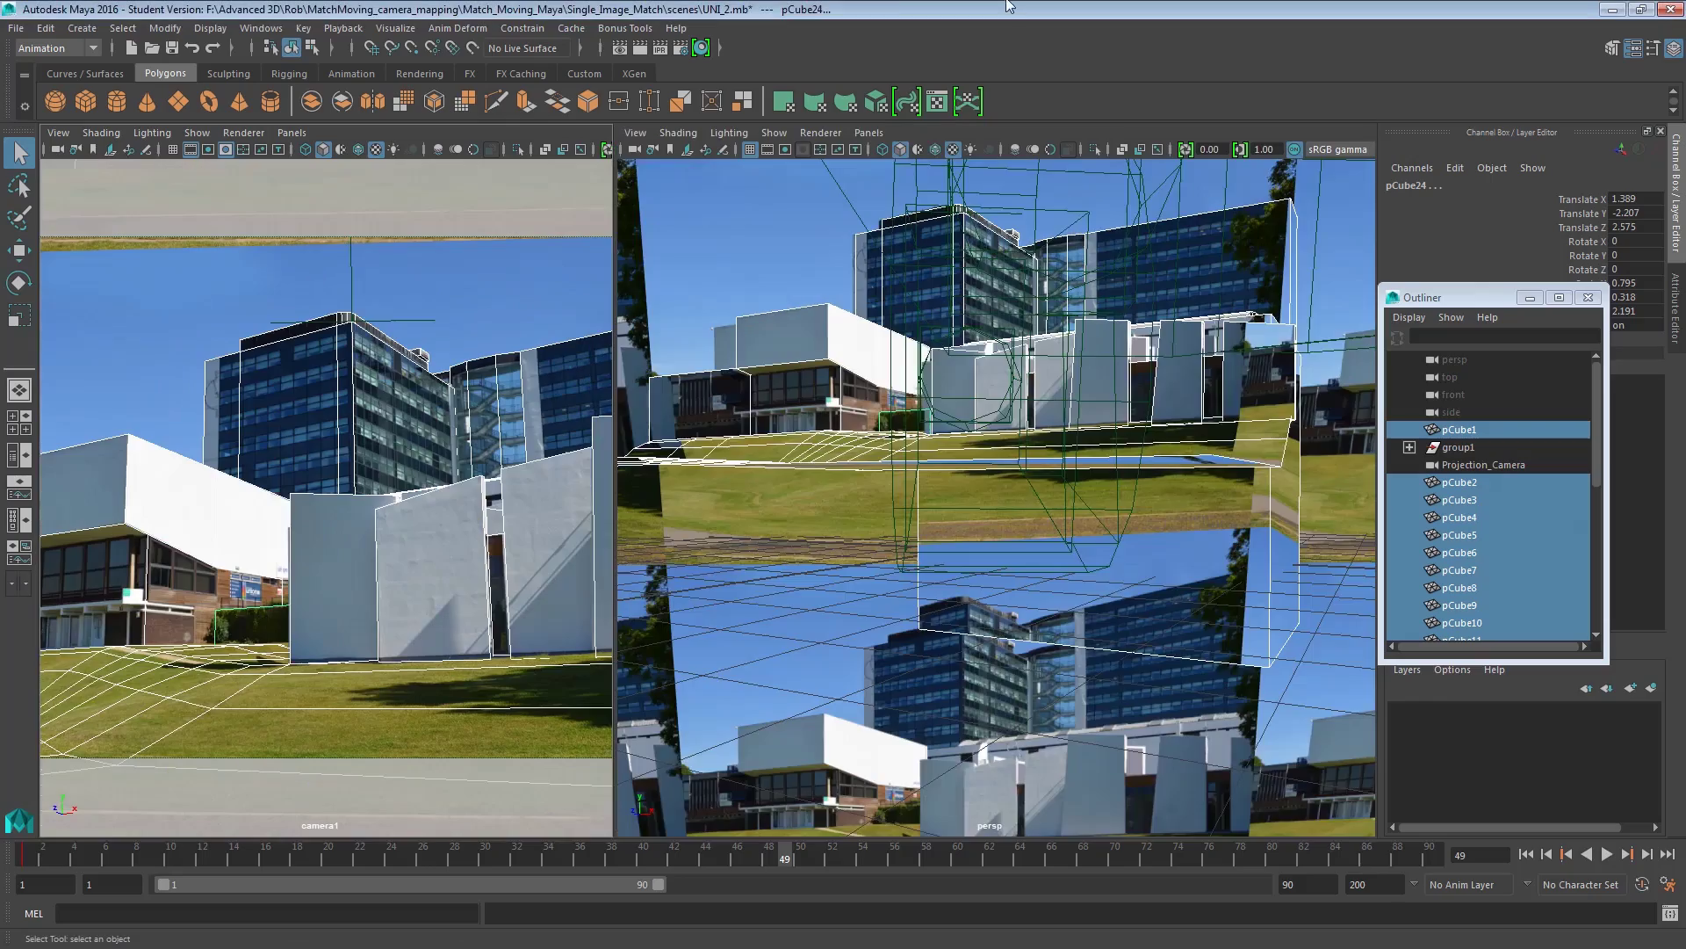
left_click_drag(1016, 428, 1036, 485, "alt")
right_click_drag(1037, 491, 827, 597, "alt")
left_click(820, 724)
left_click_drag(821, 724, 1006, 683, "alt")
left_click_drag(831, 659, 796, 662, "alt")
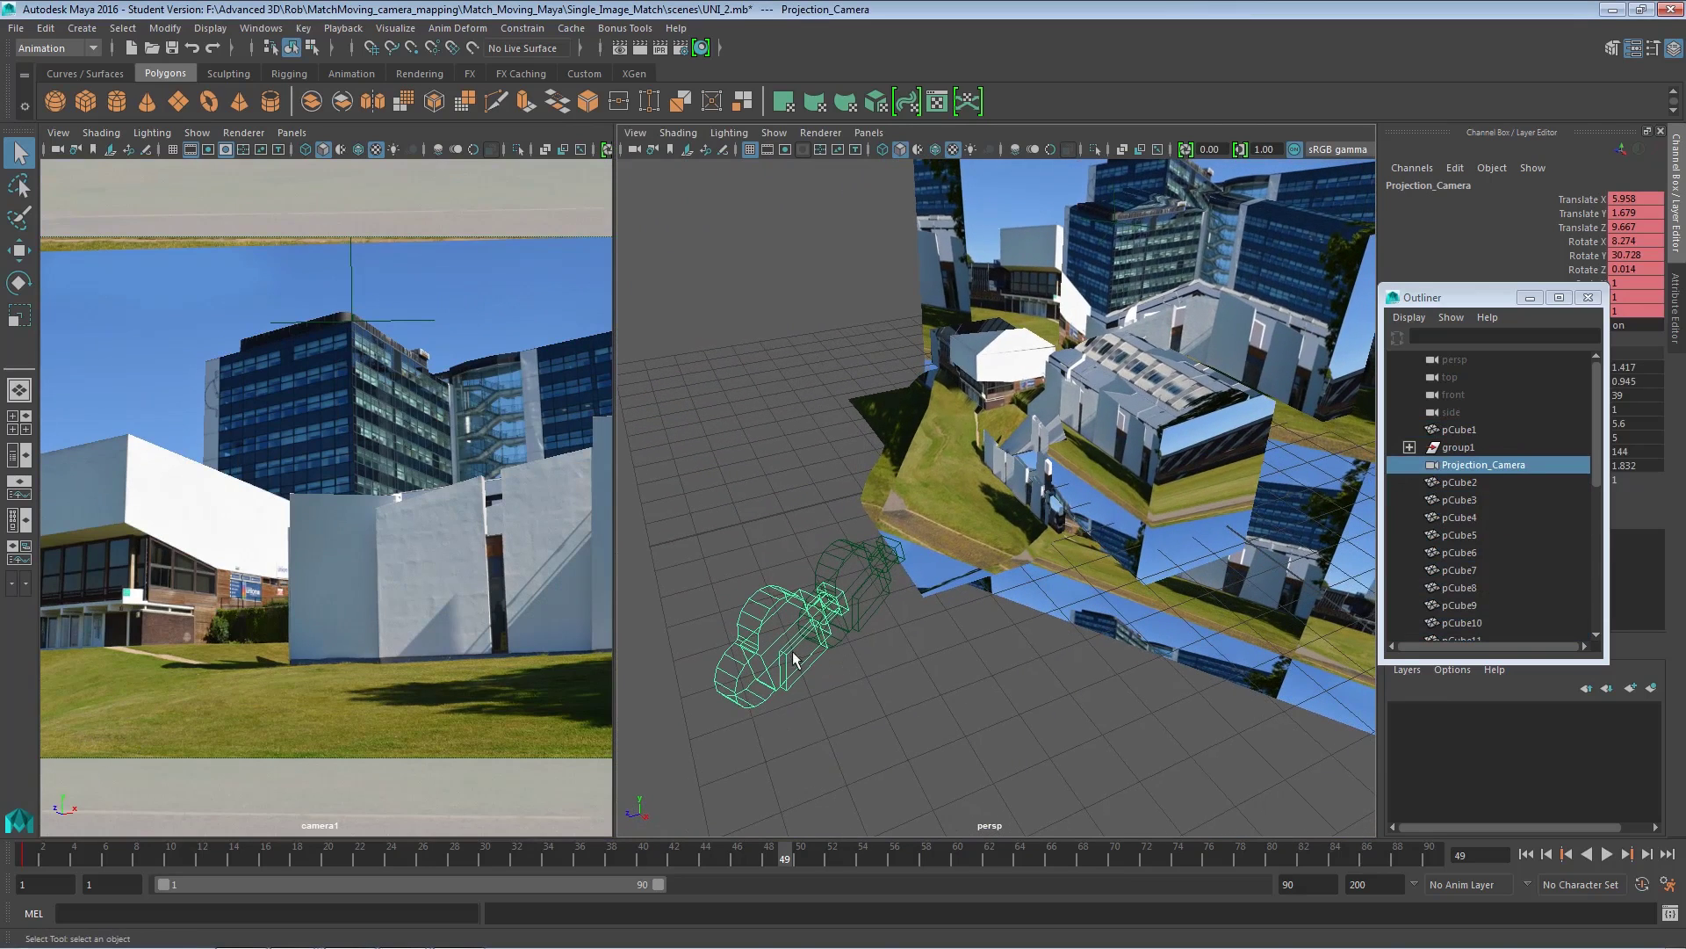
left_click(885, 585)
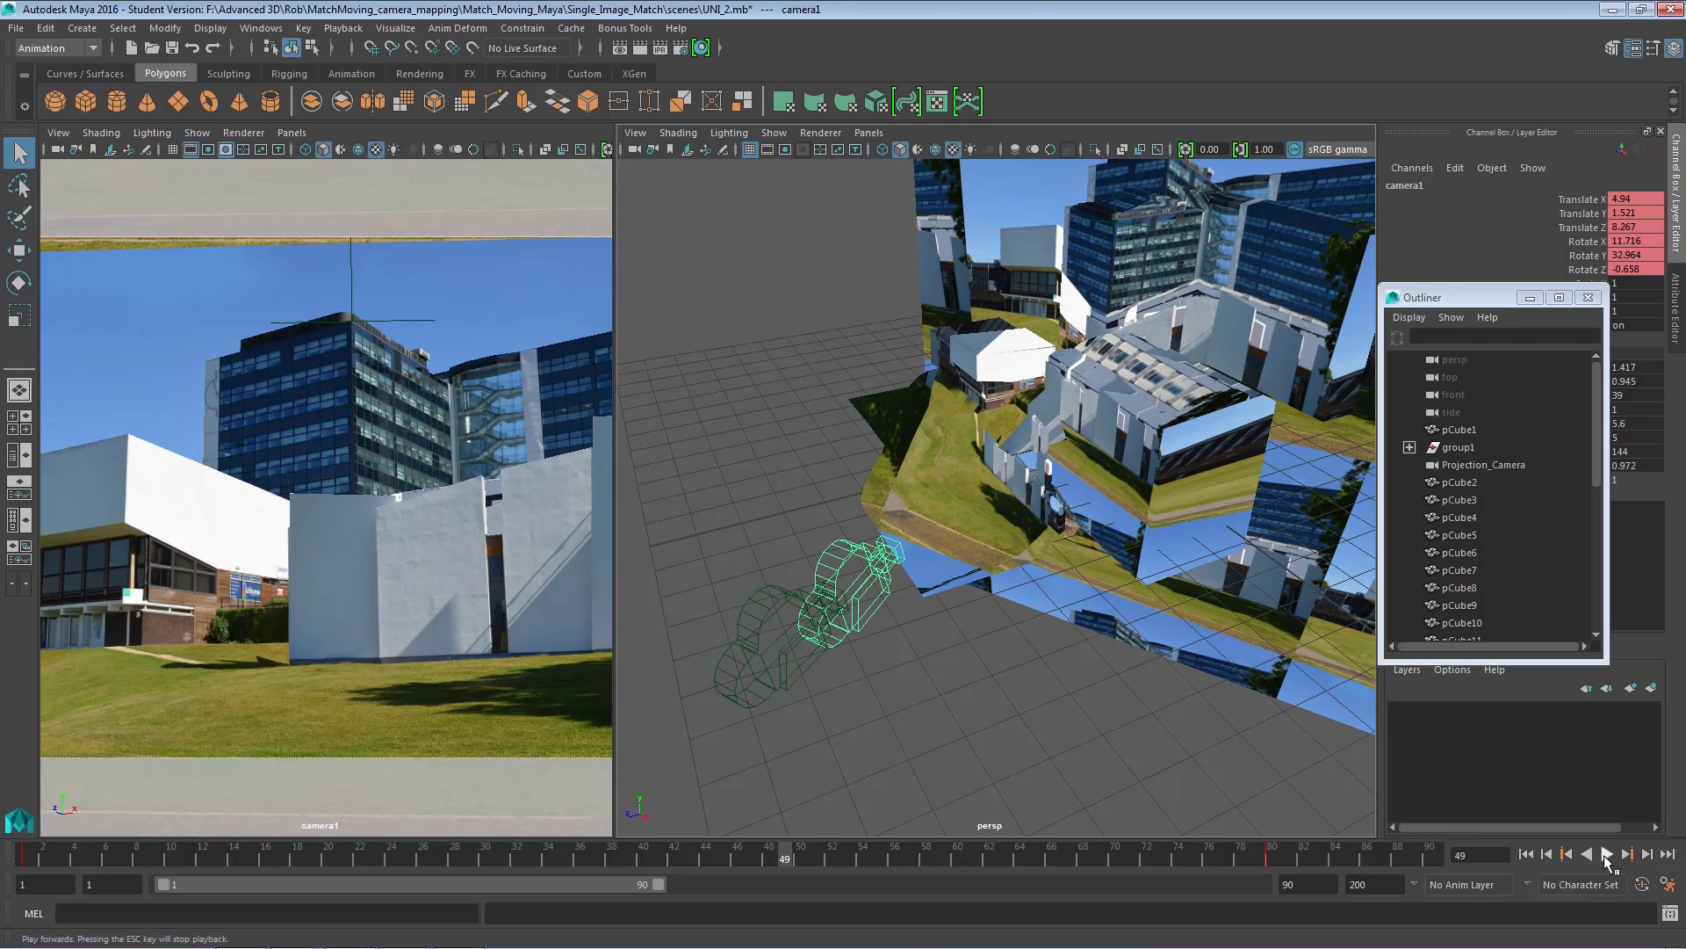
left_click(1608, 857)
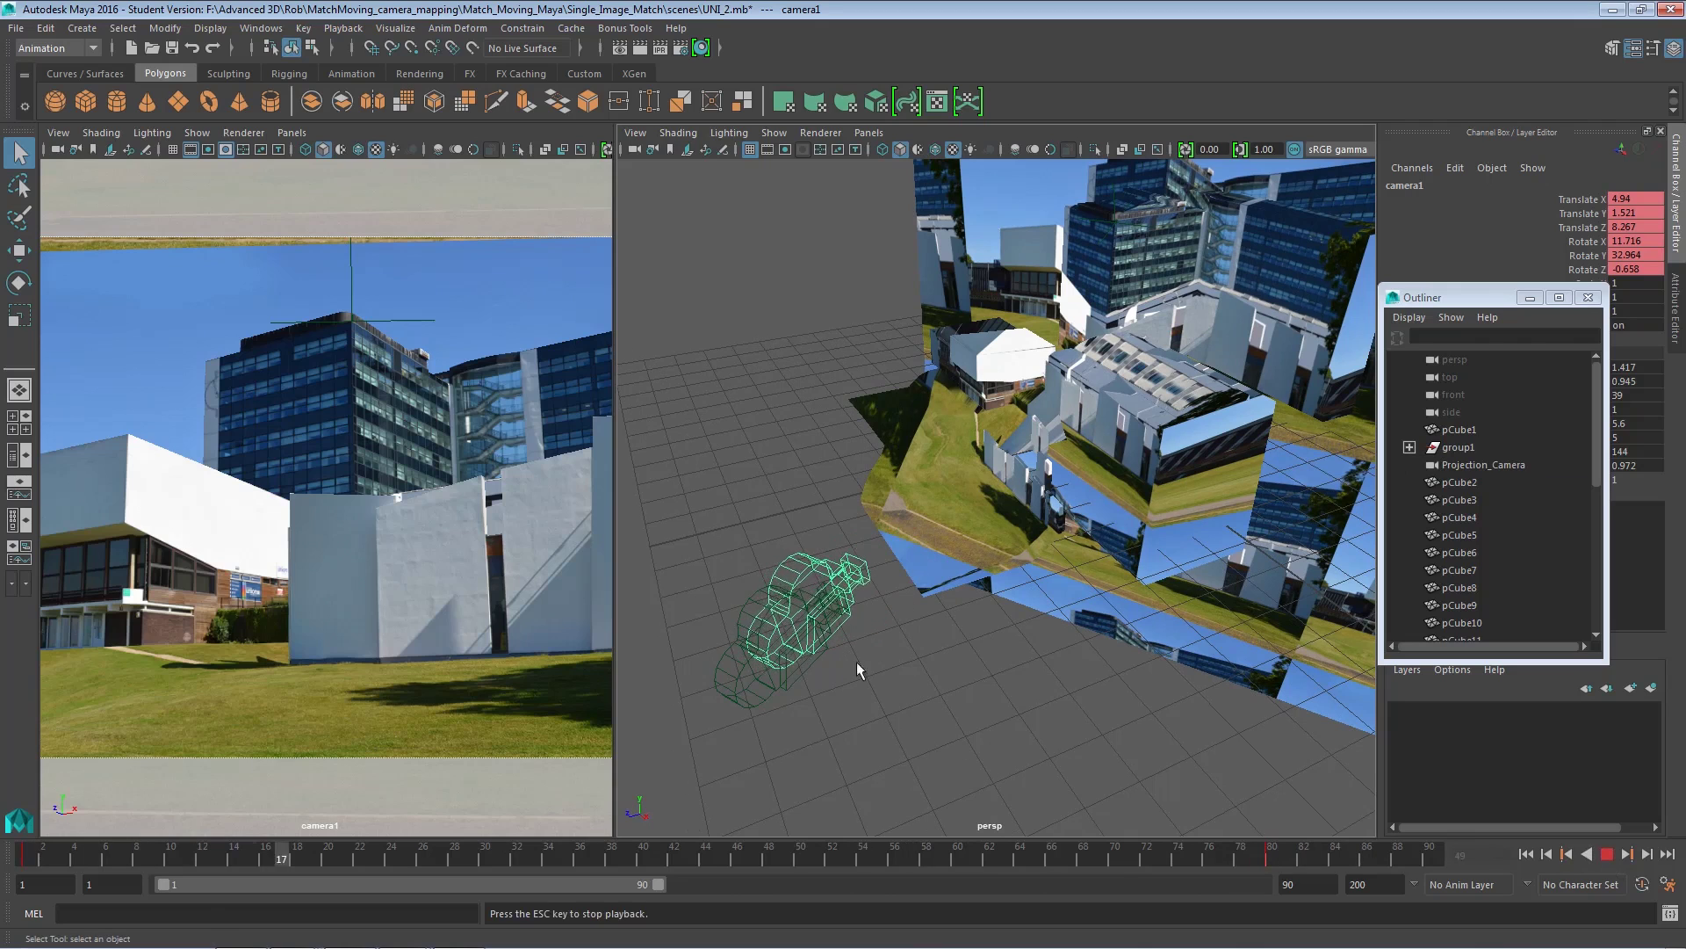
left_click(1607, 854)
Look through Projection_Camera in the enlarged viewport, play the animation briefly and stop it.
key("space")
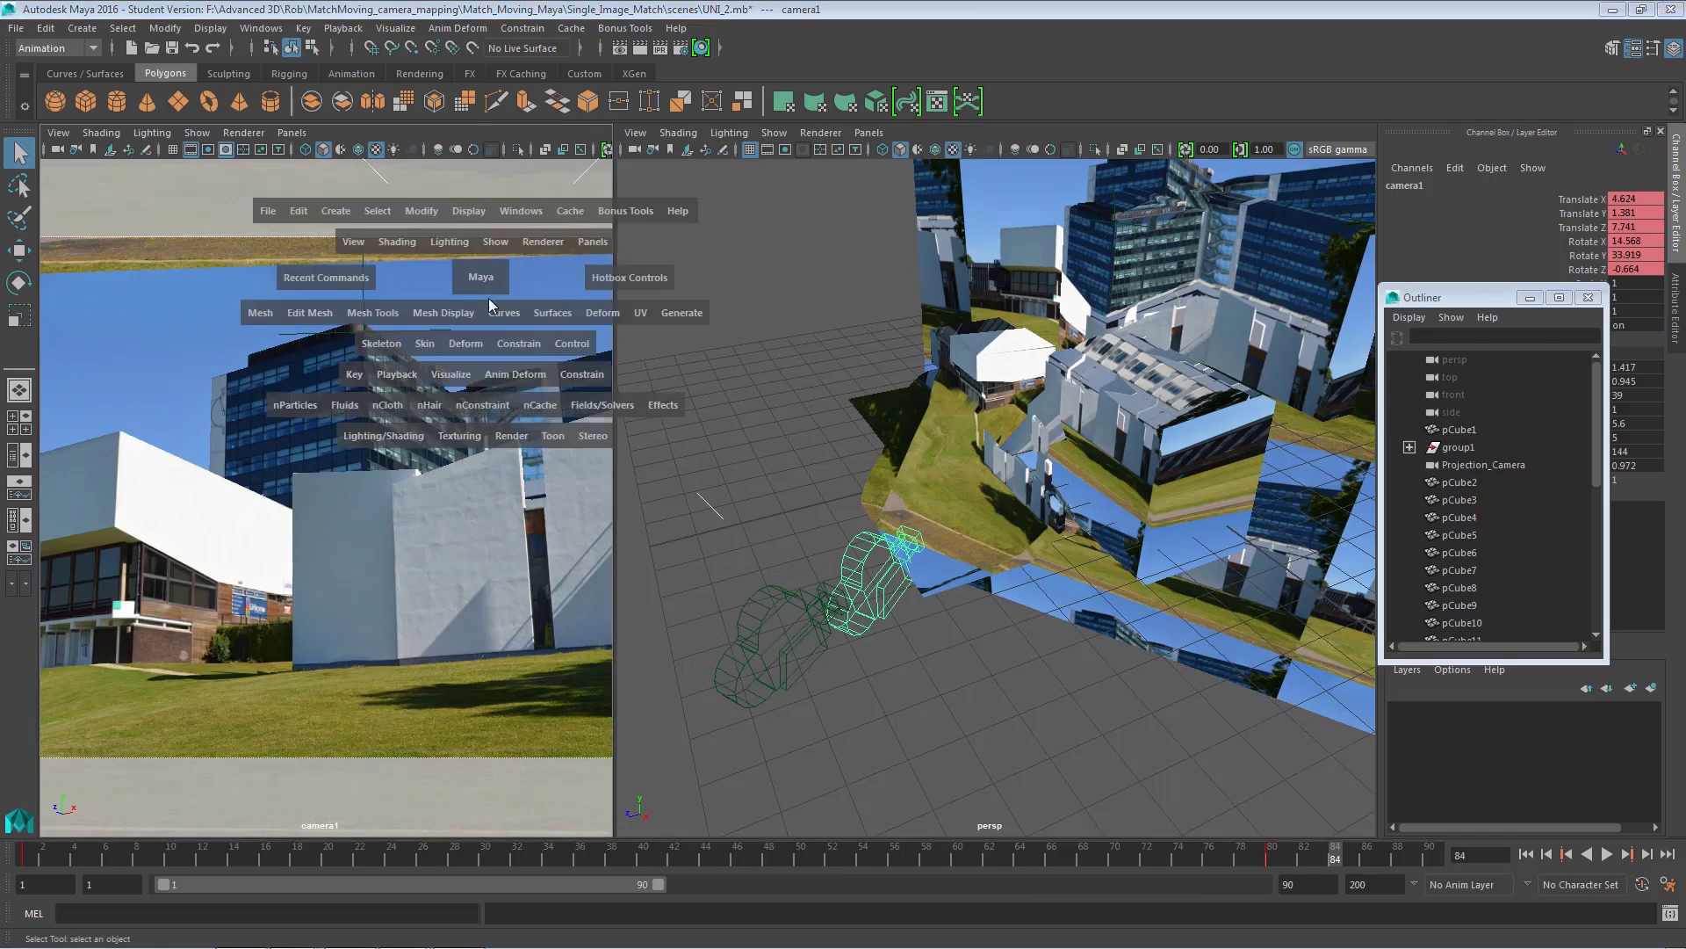
left_click(291, 133)
mouse_move(371, 151)
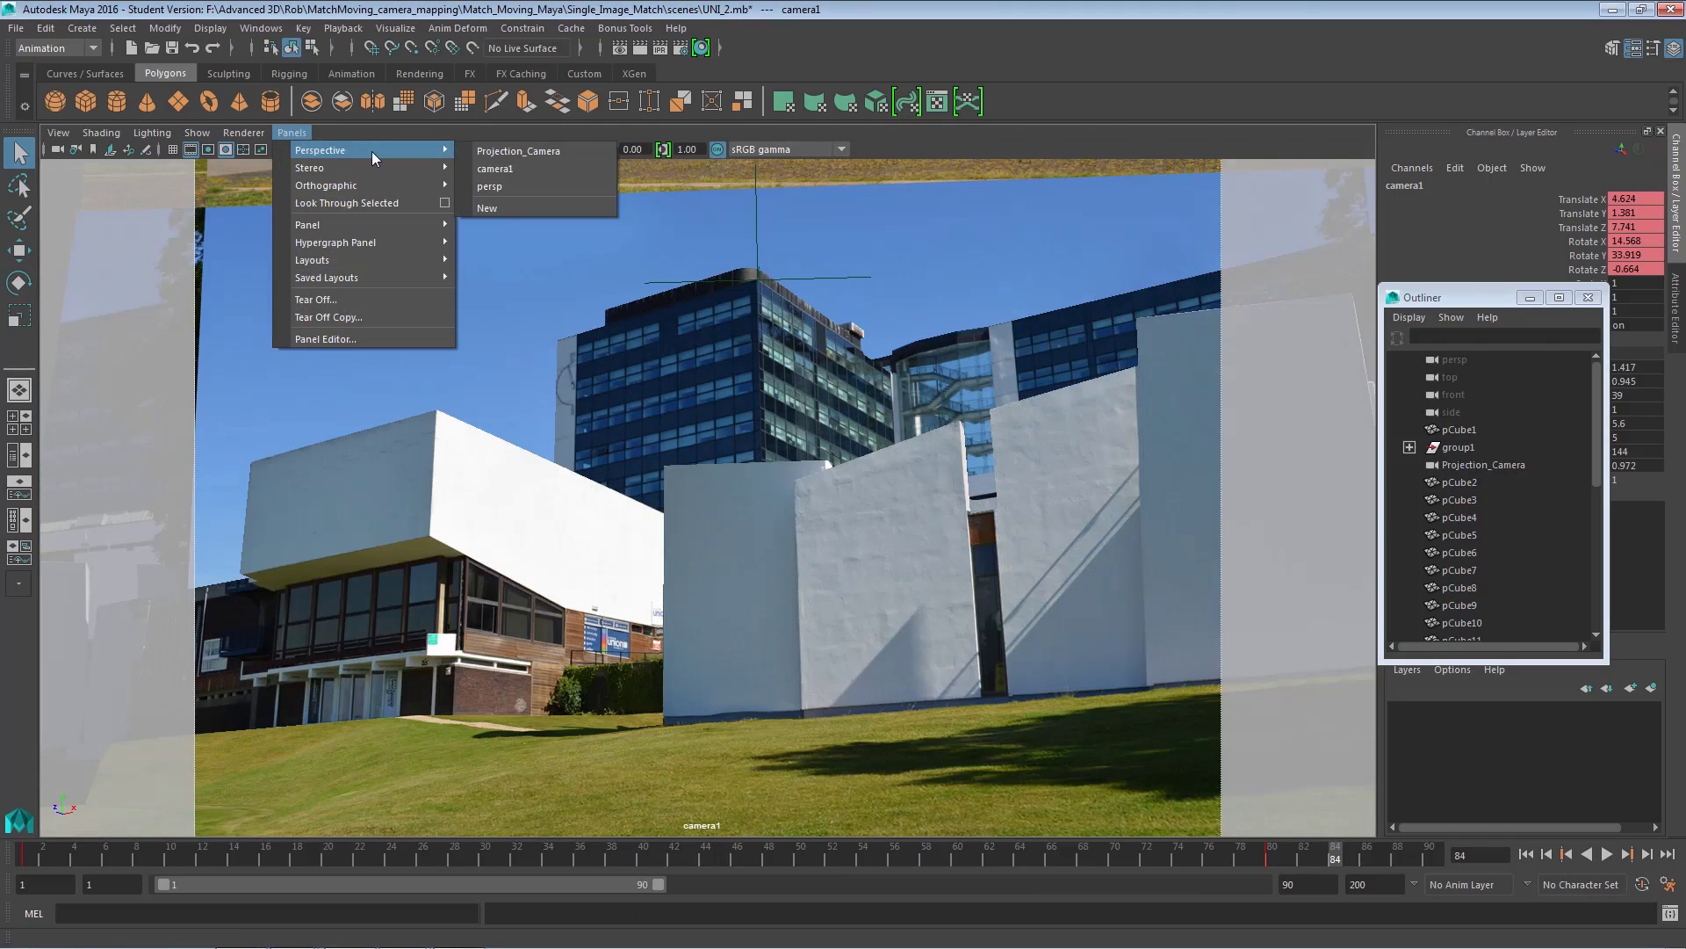
left_click(514, 151)
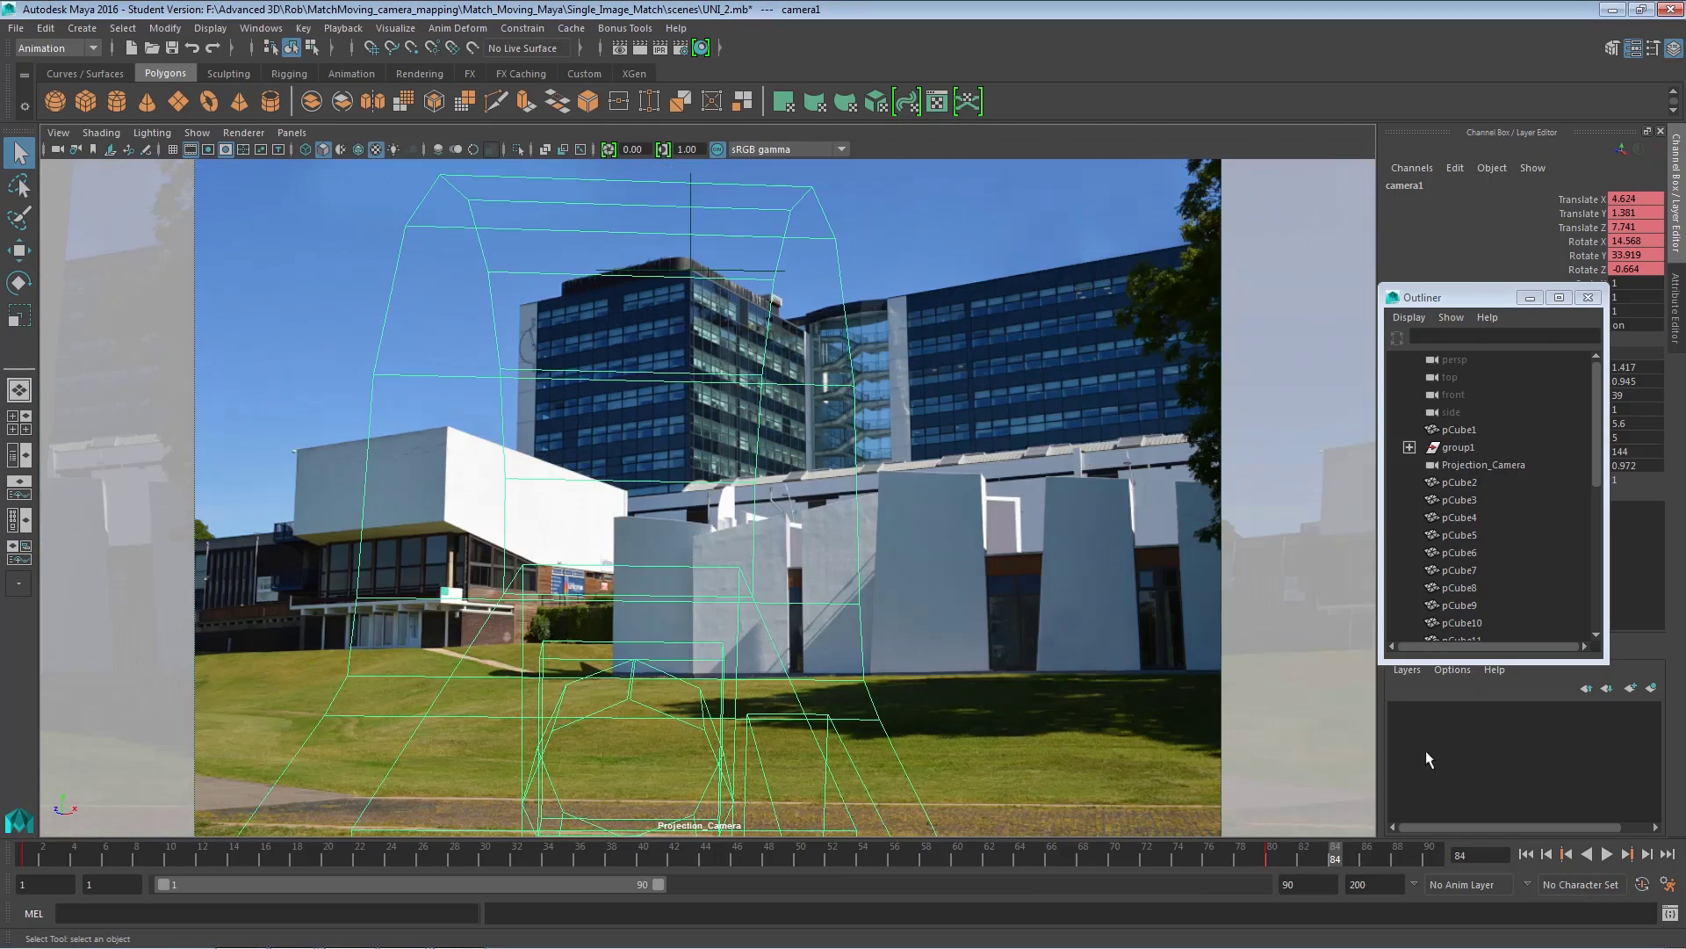
left_click(1608, 853)
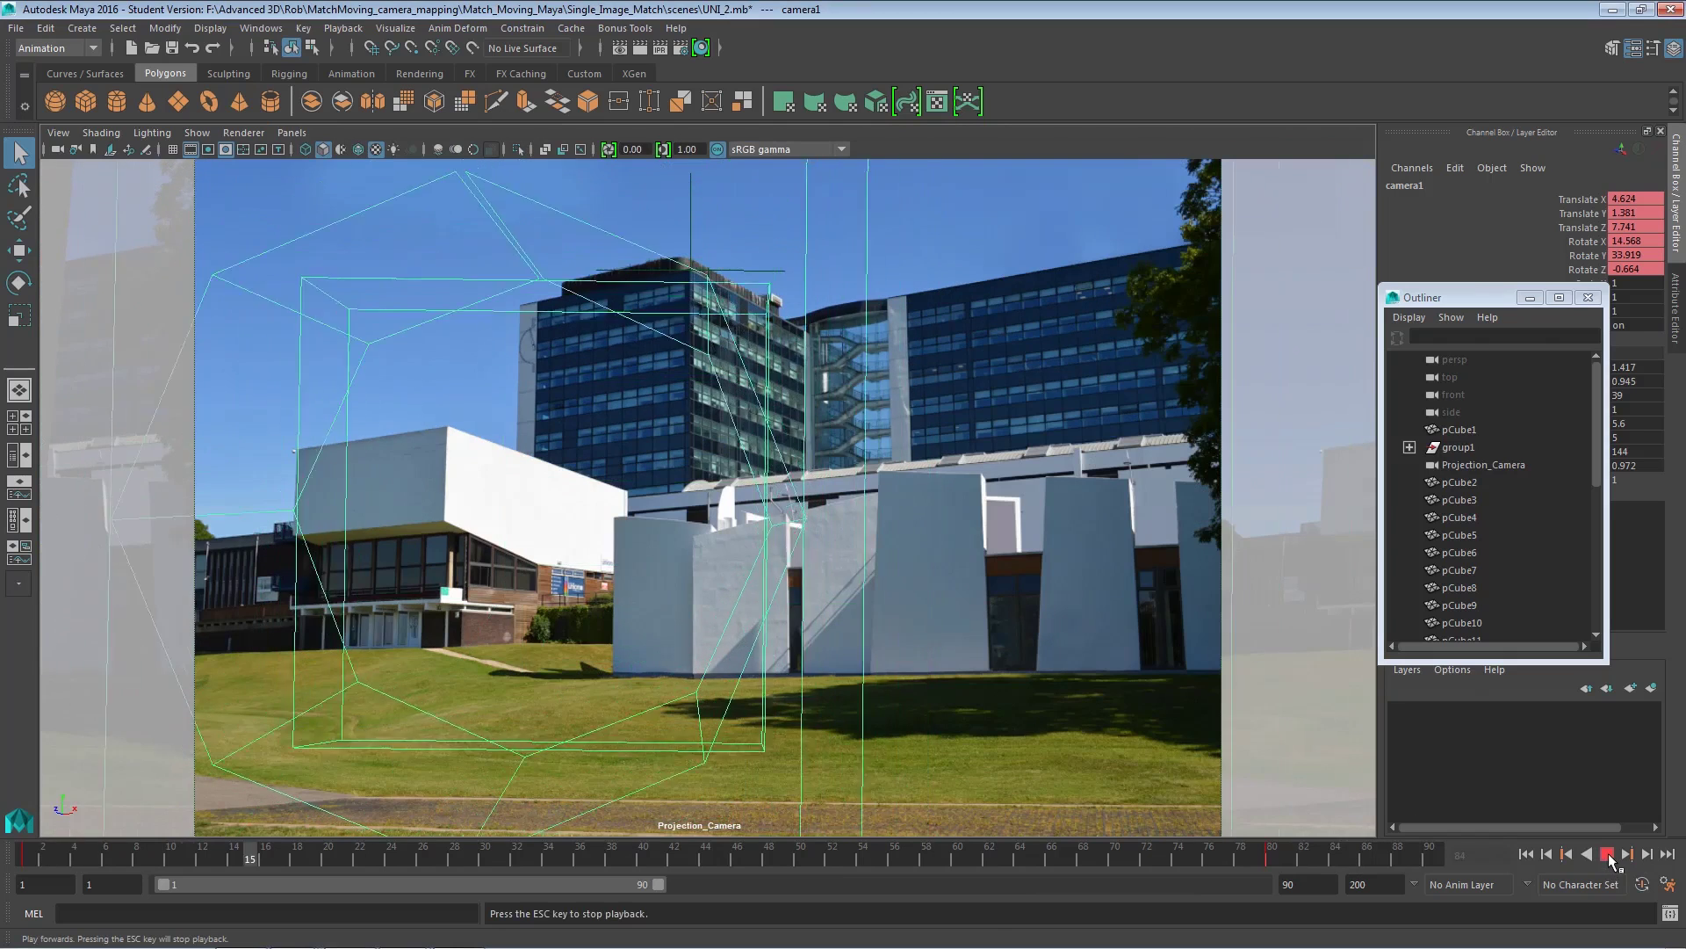
key("Escape")
Look through camera1 and play the animation to inspect the projected photo during the camera move.
left_click(292, 132)
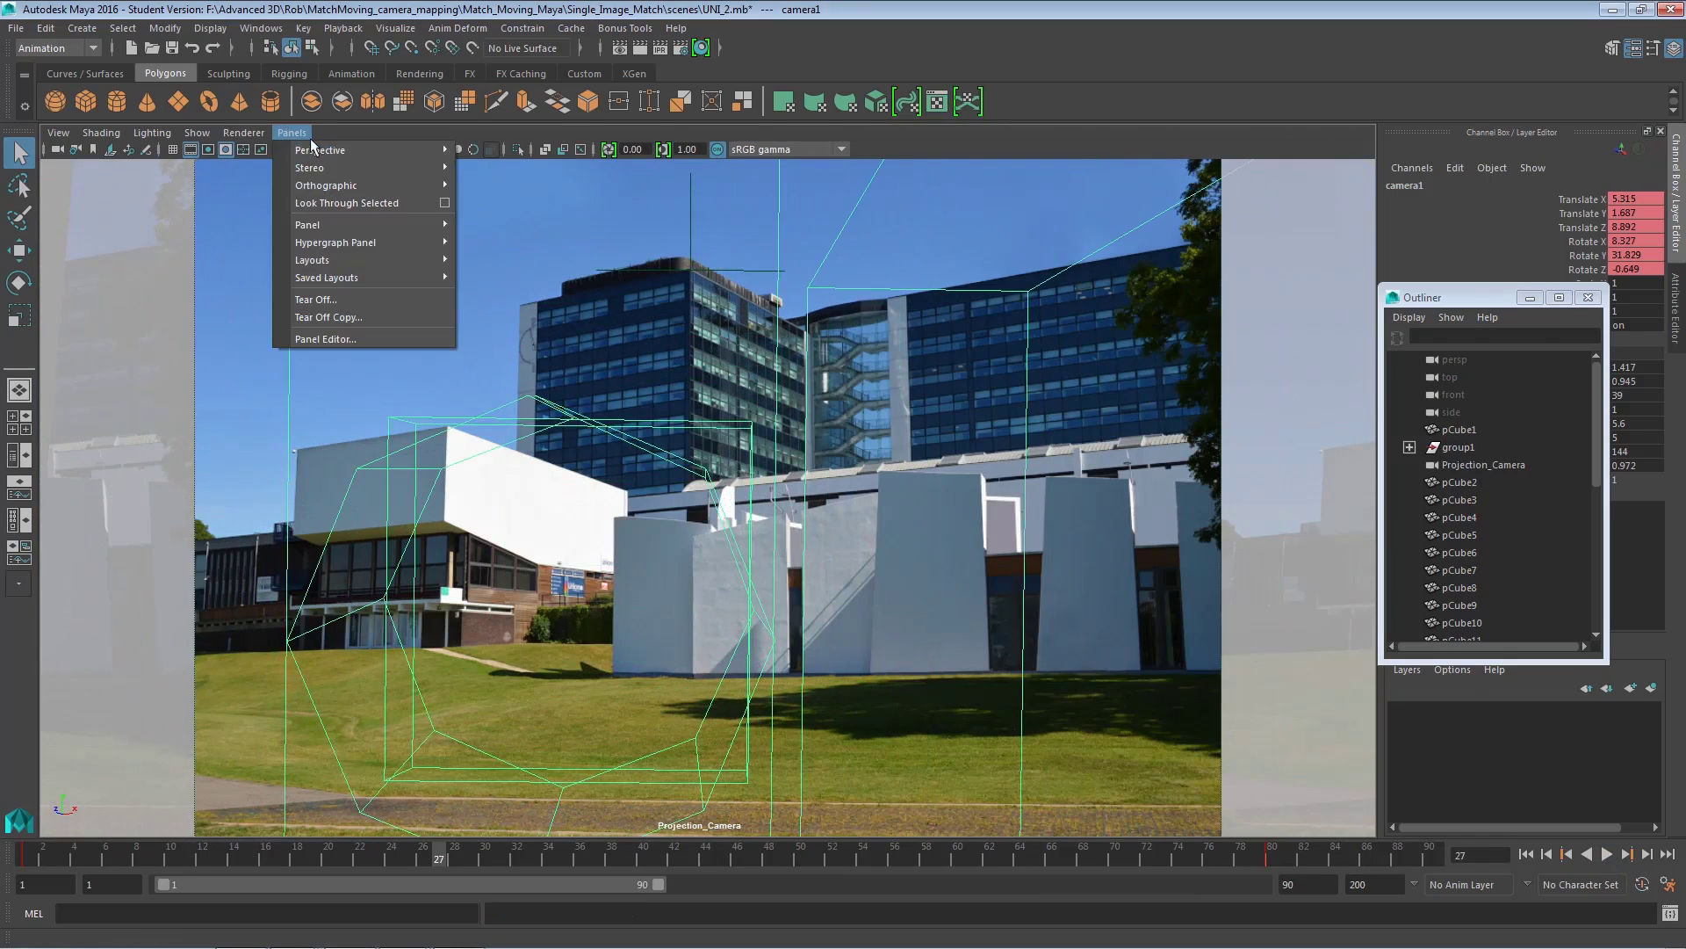
mouse_move(361, 151)
left_click(539, 151)
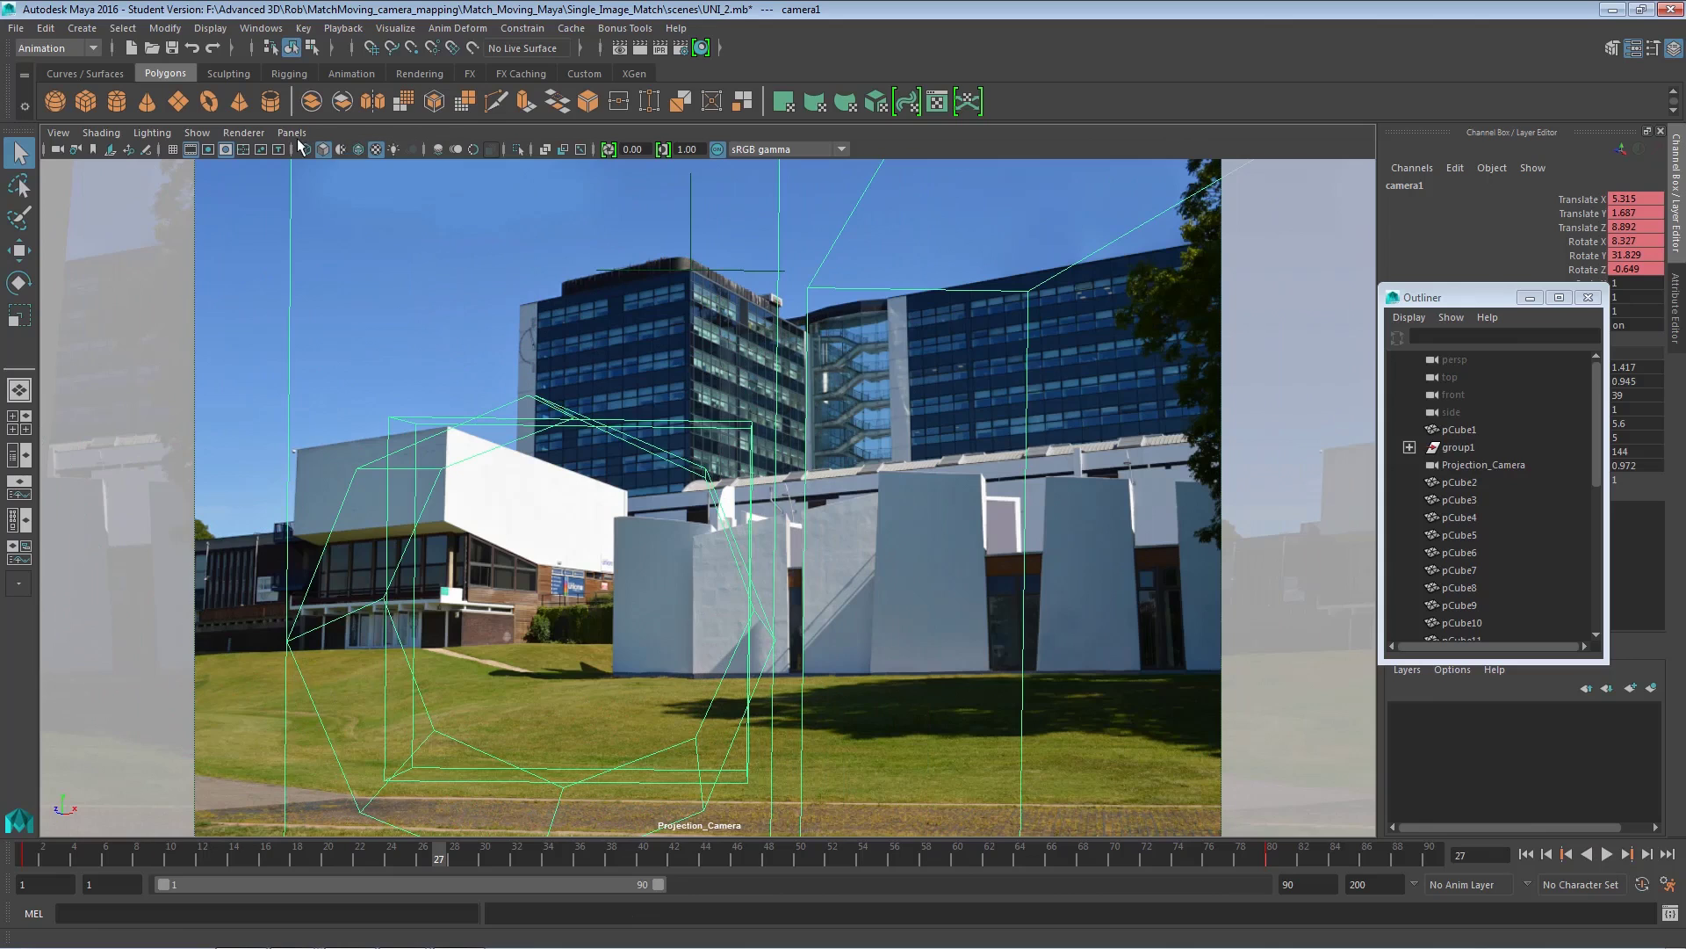
left_click(292, 133)
left_click(525, 170)
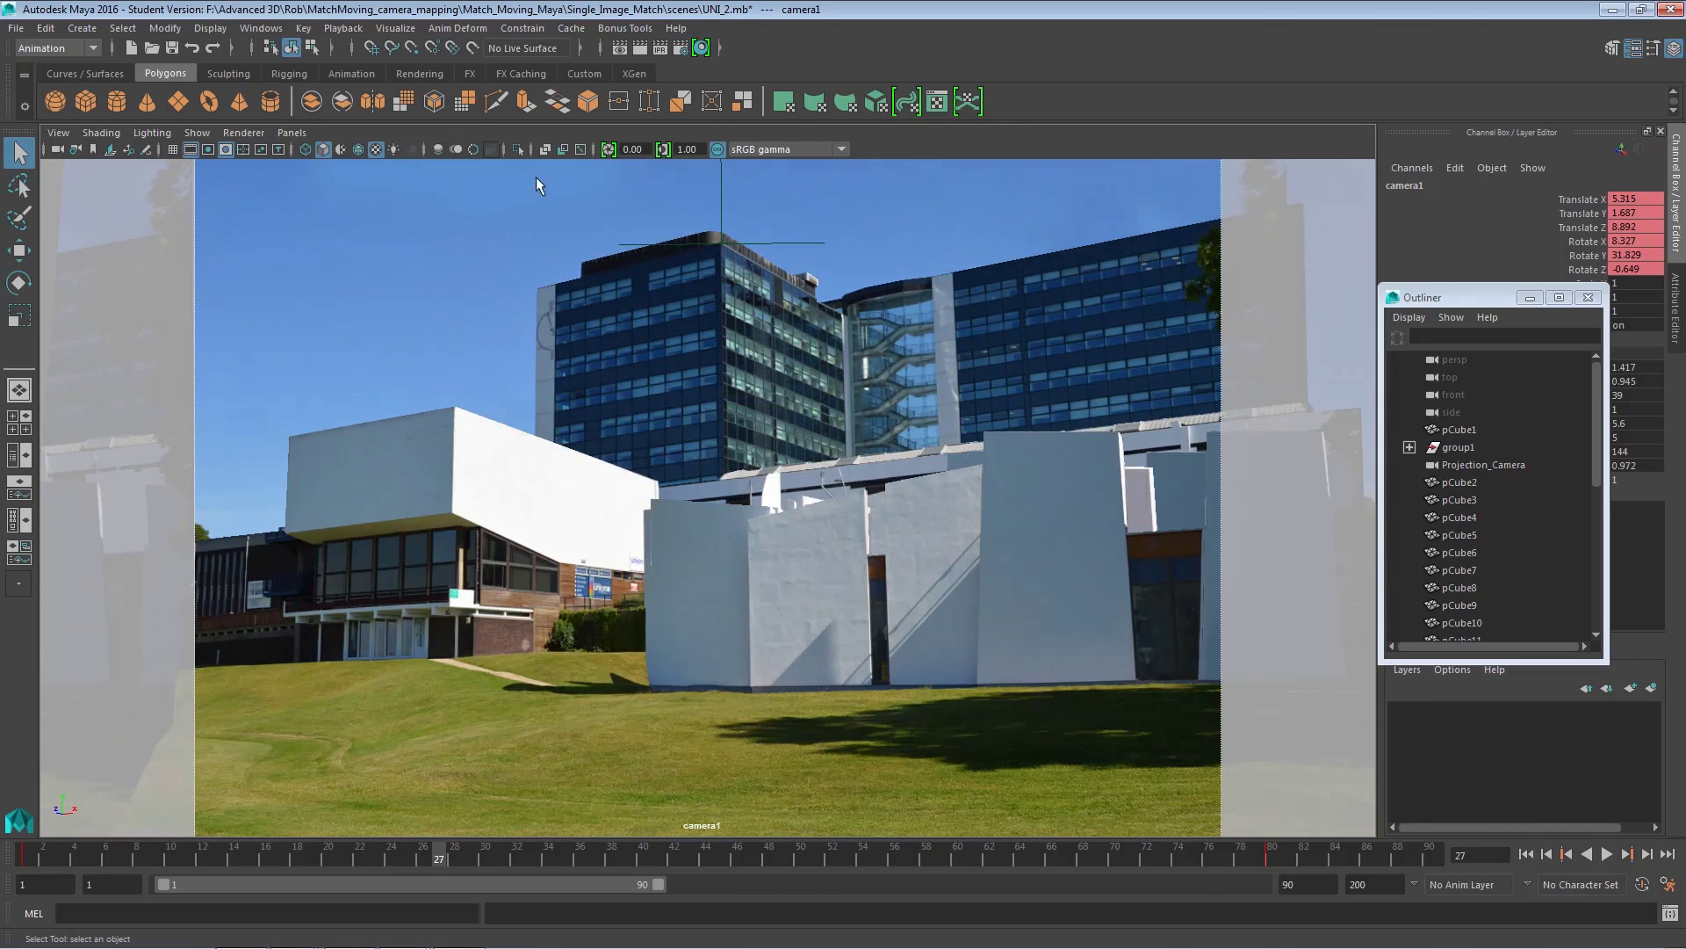
left_click(1607, 855)
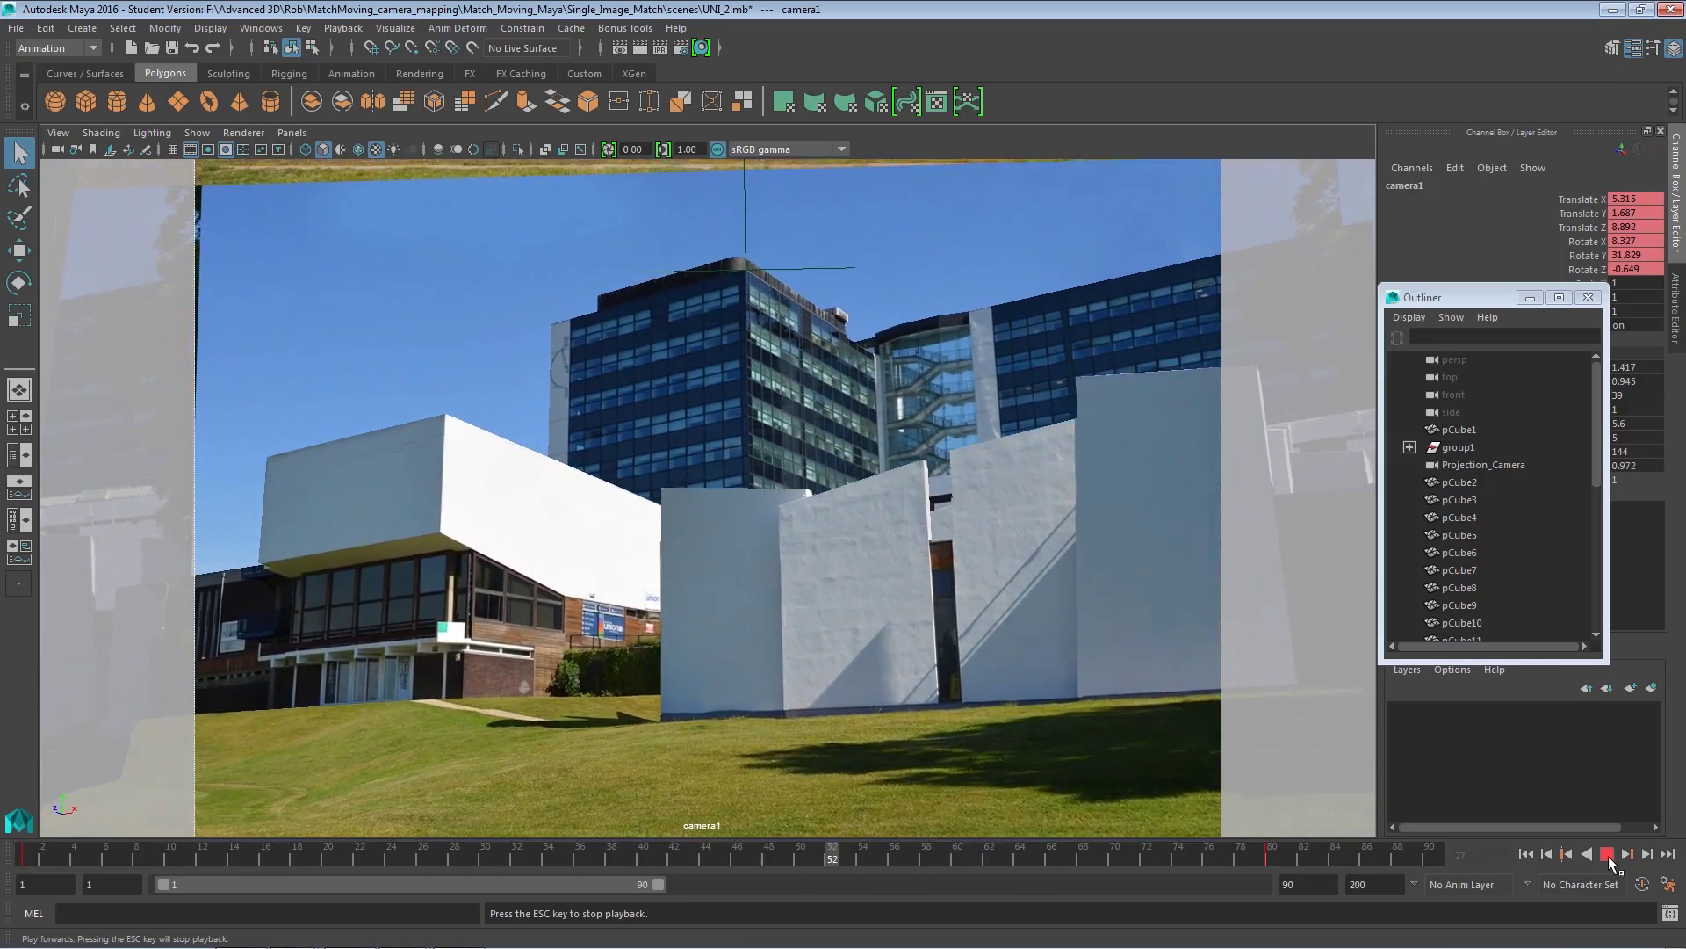
left_click(1608, 856)
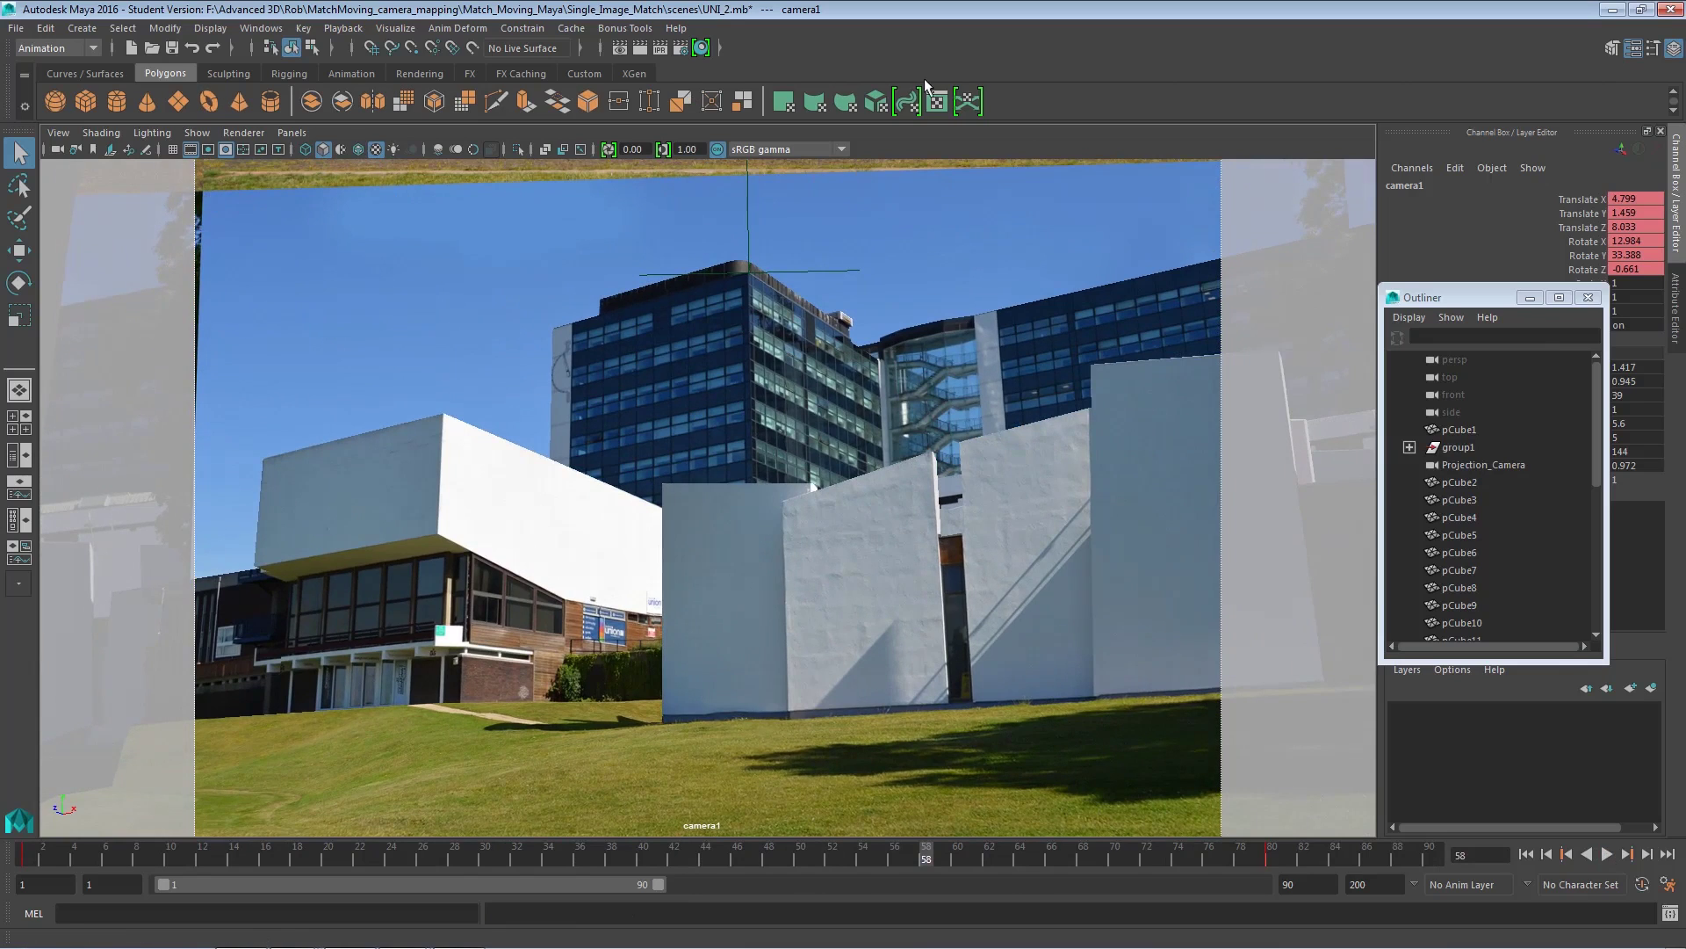
Scrub back to frame 1 and replay the camera1 move to examine where the foreground walls shift over the background.
left_click_drag(933, 850, 136, 738)
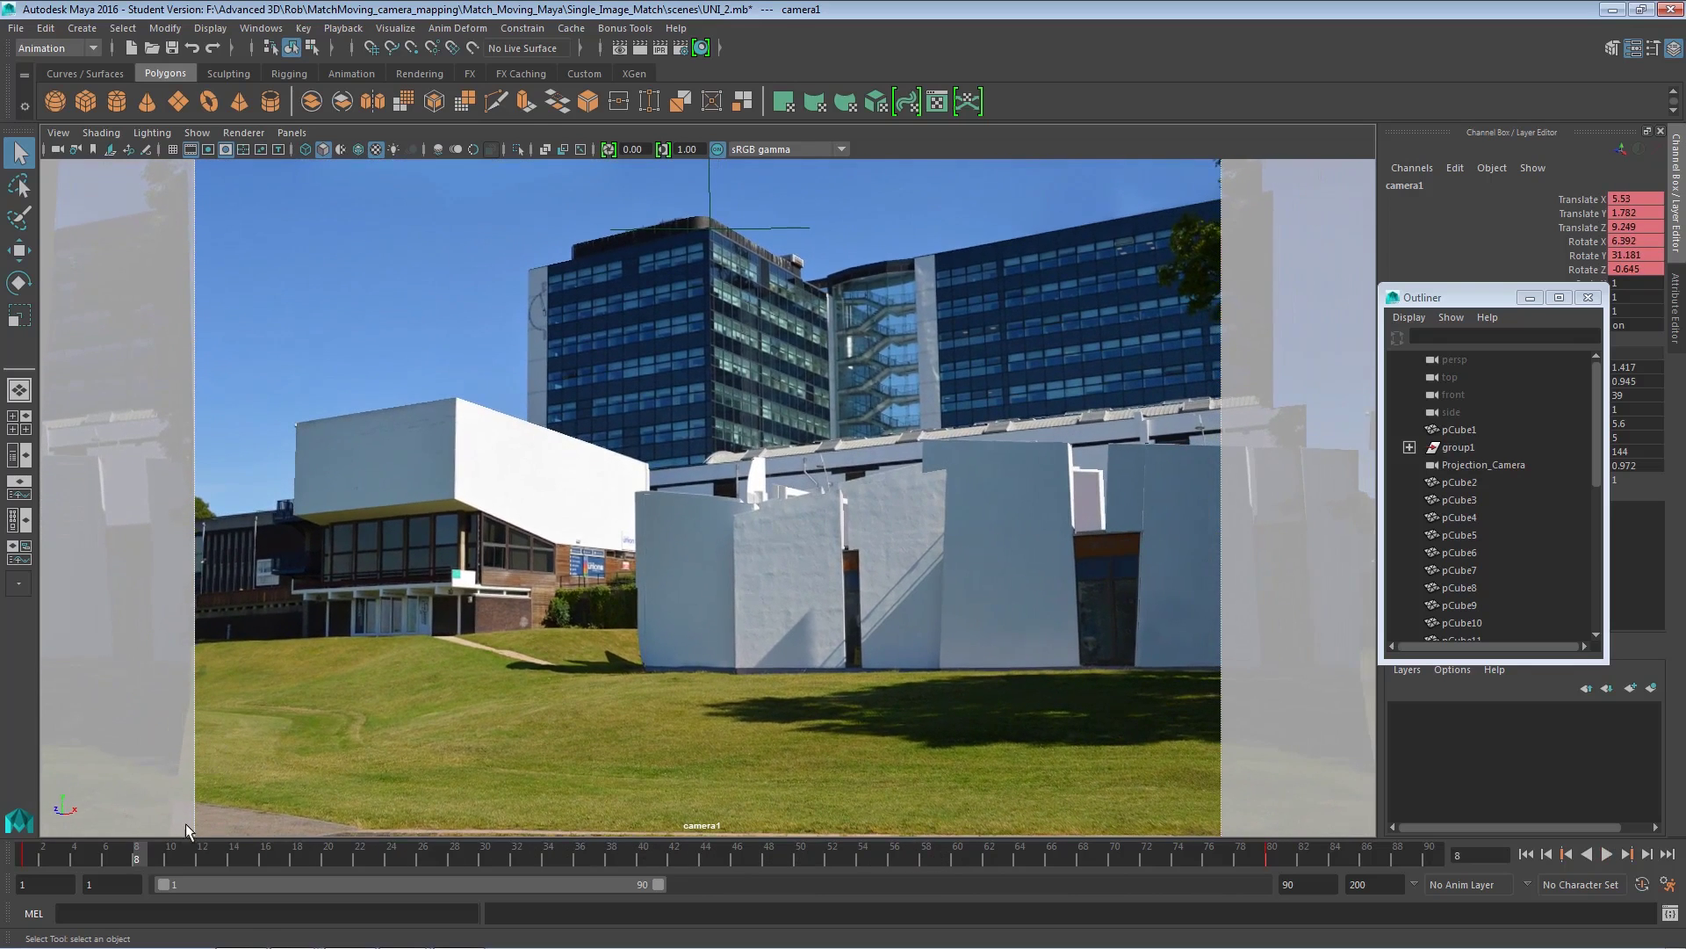
left_click_drag(135, 851, 34, 847)
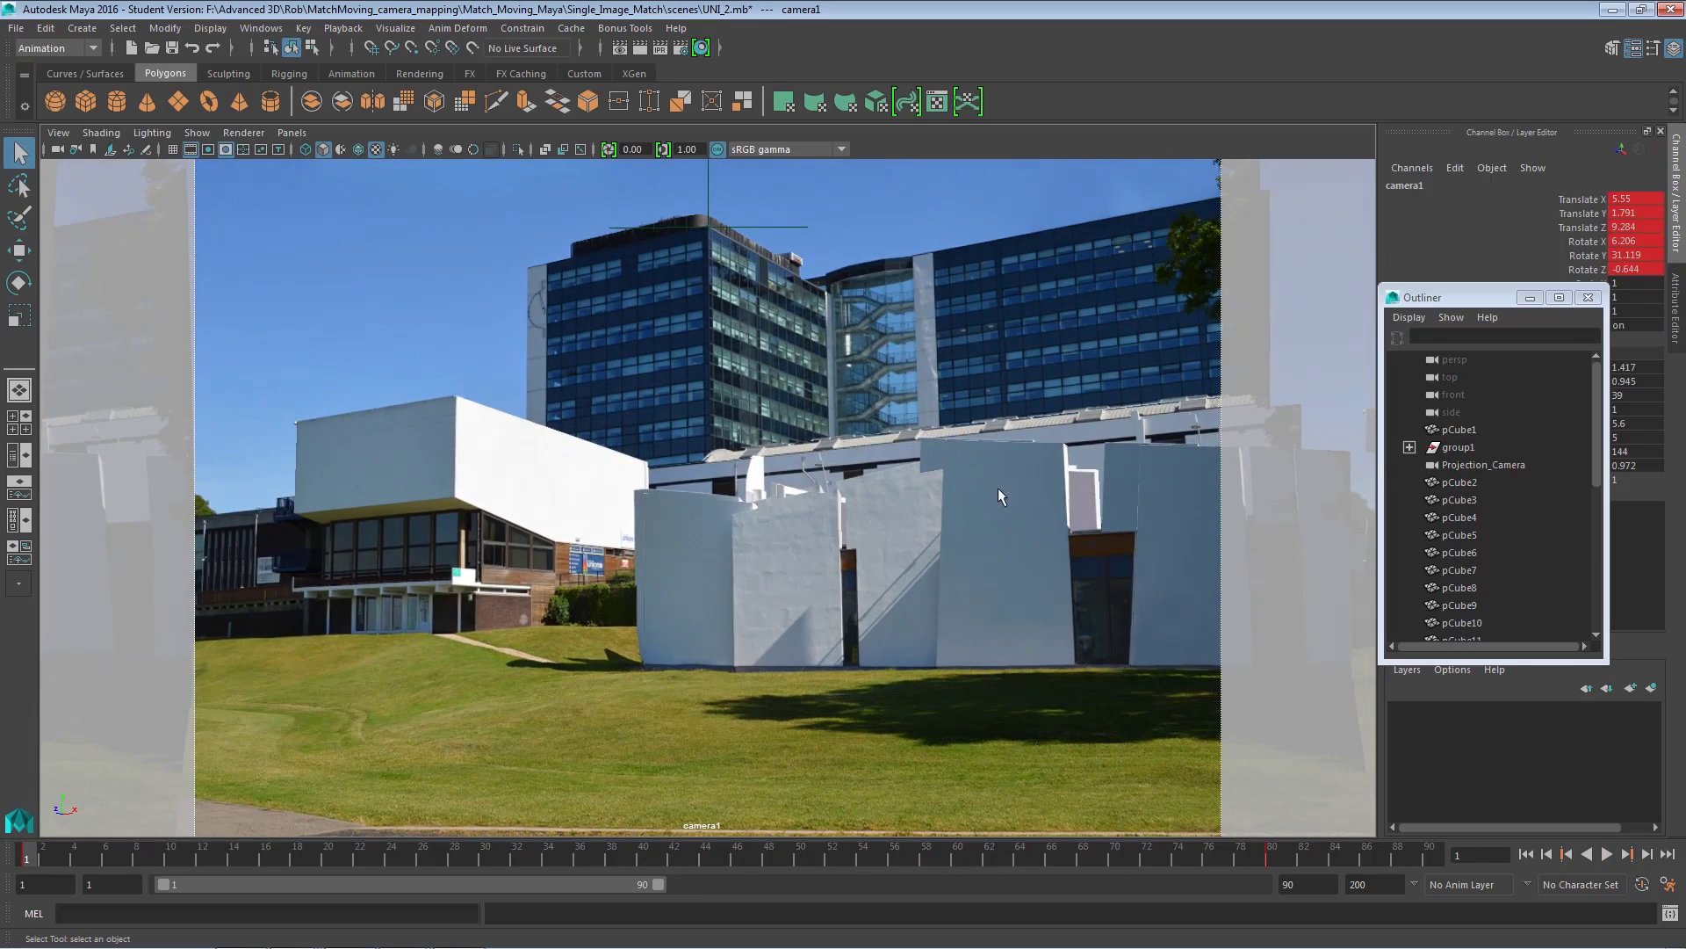
key("alt+v")
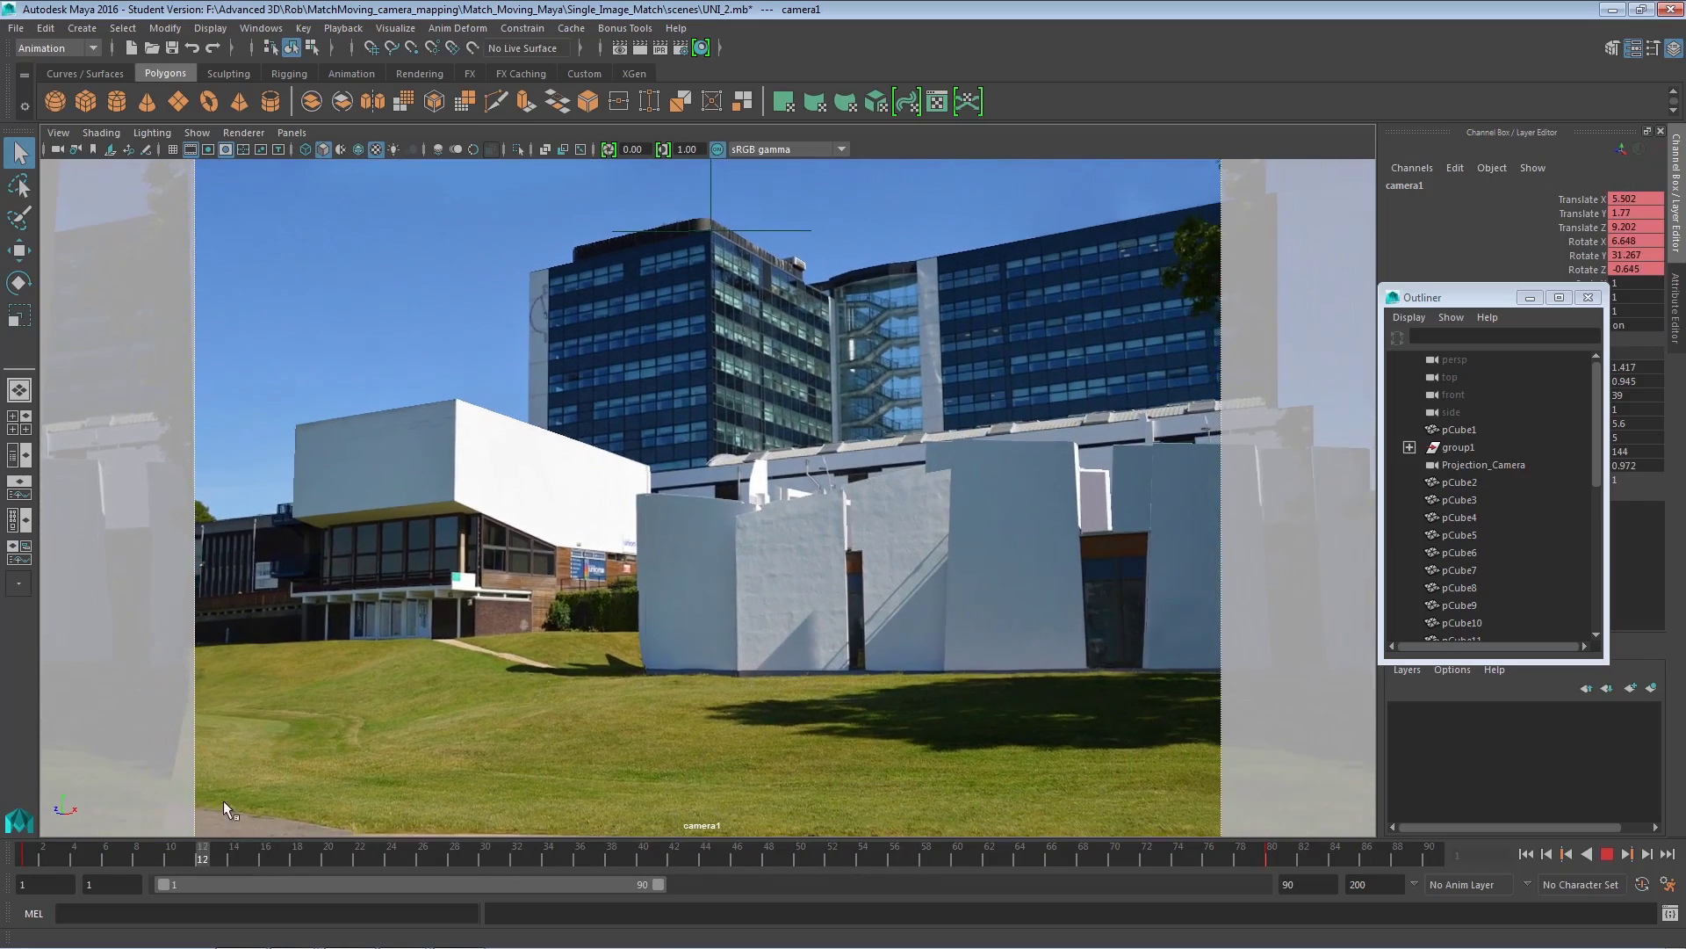
key("alt+v")
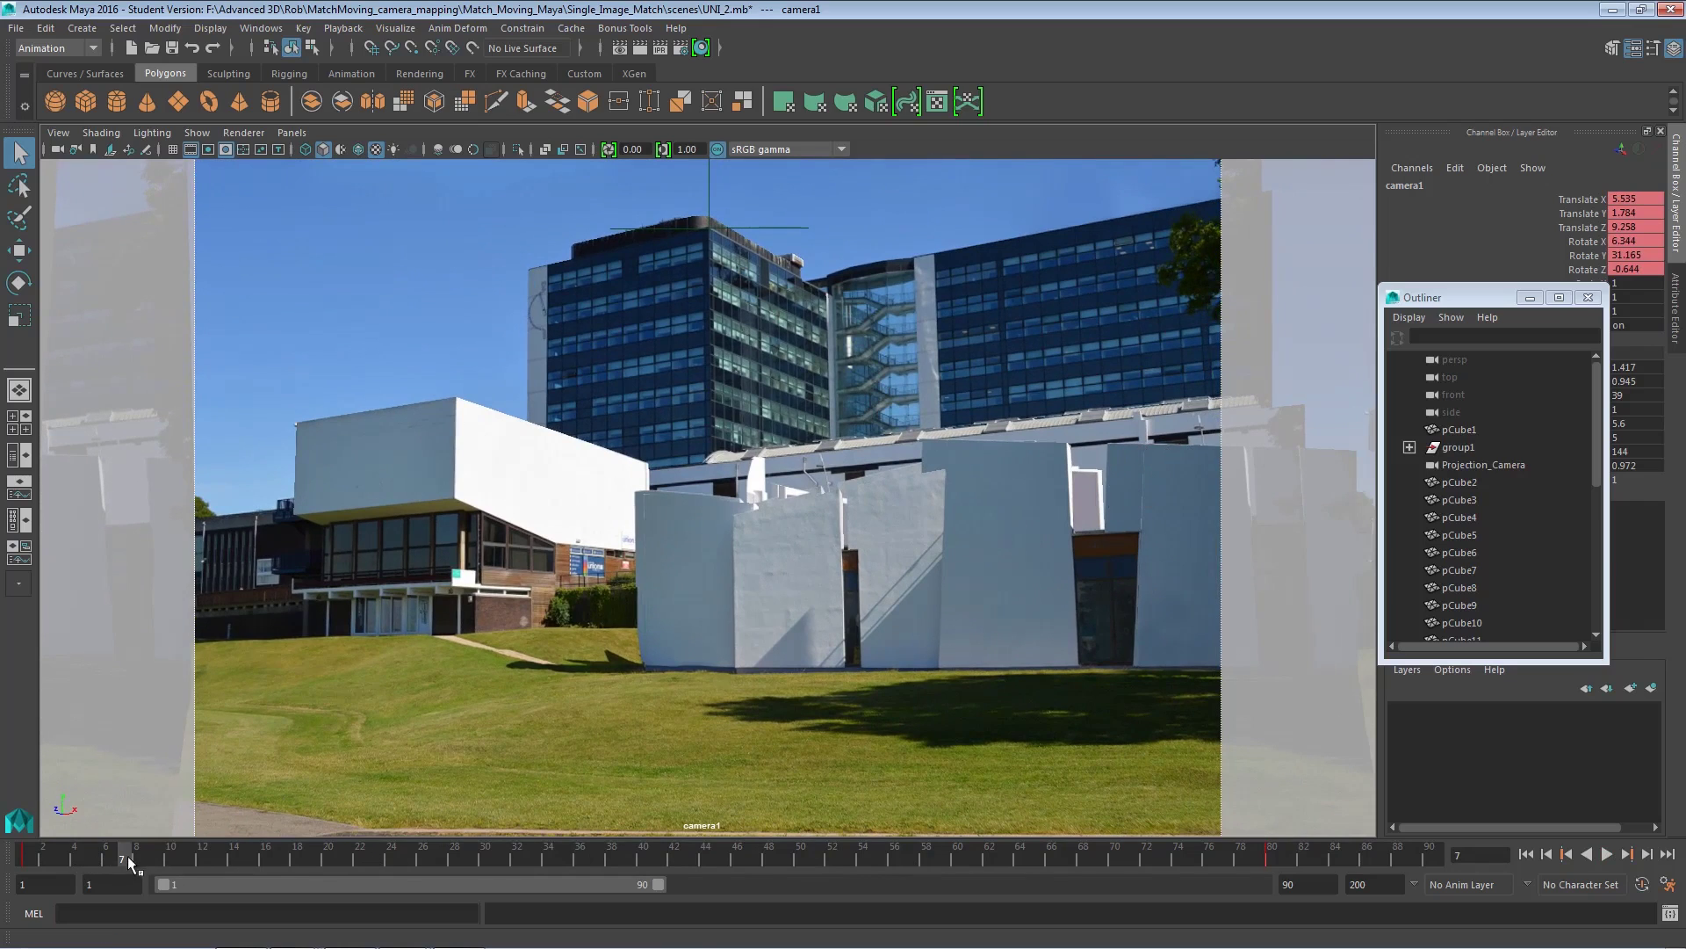
key("alt+v")
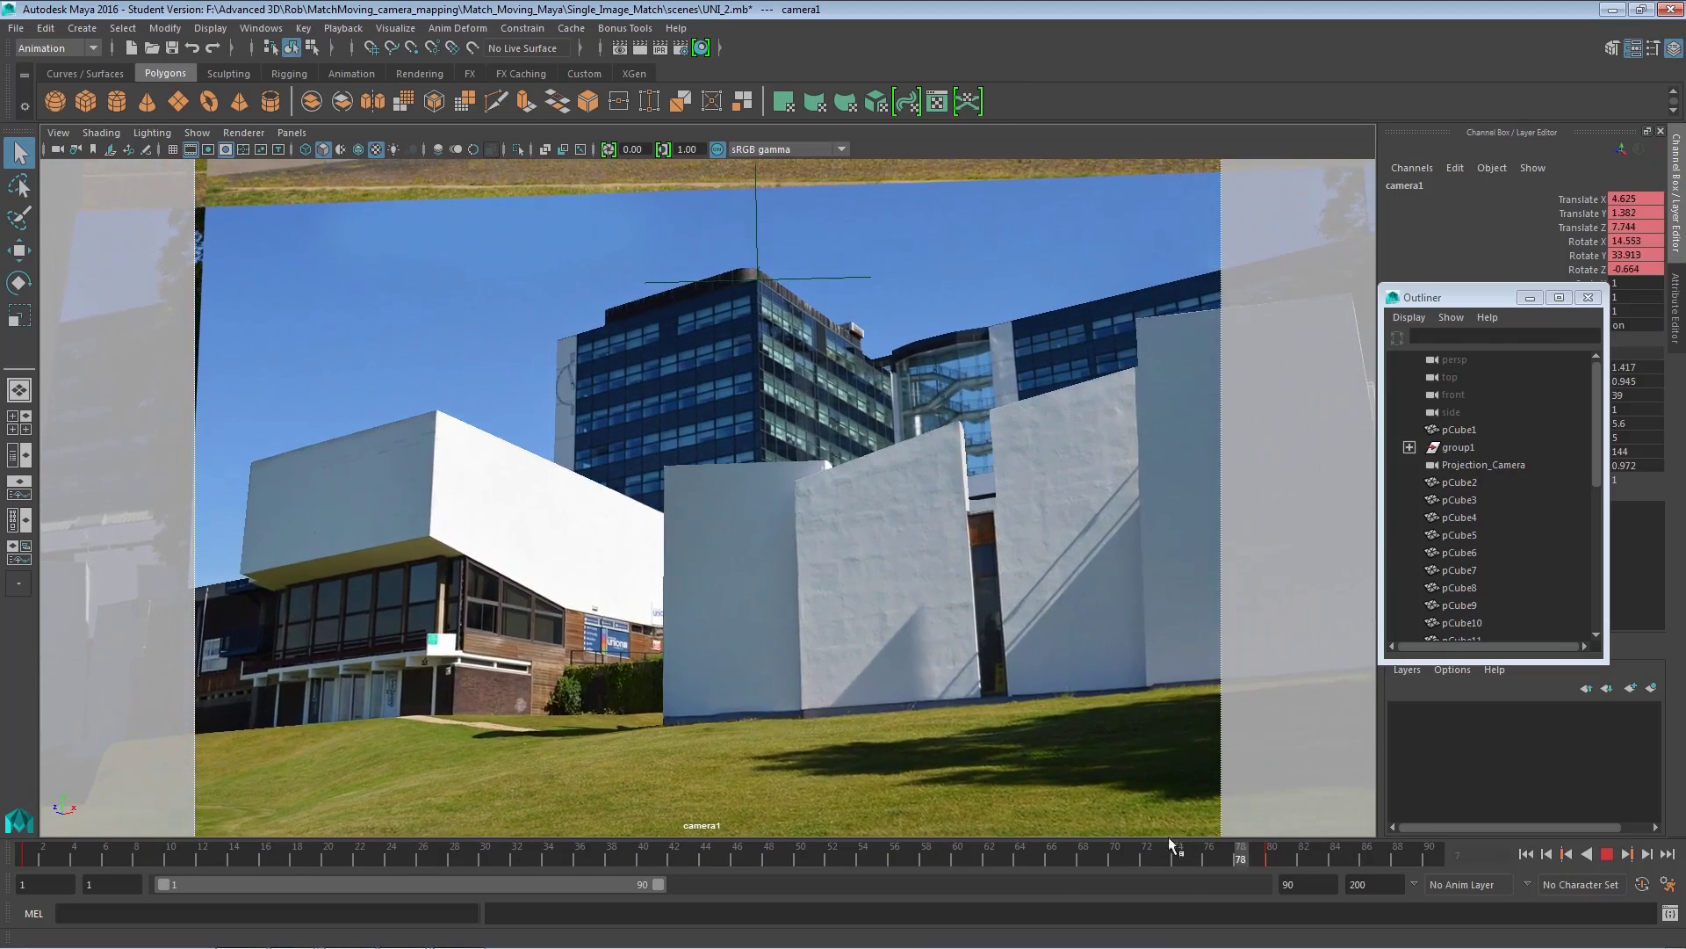
key("alt+v")
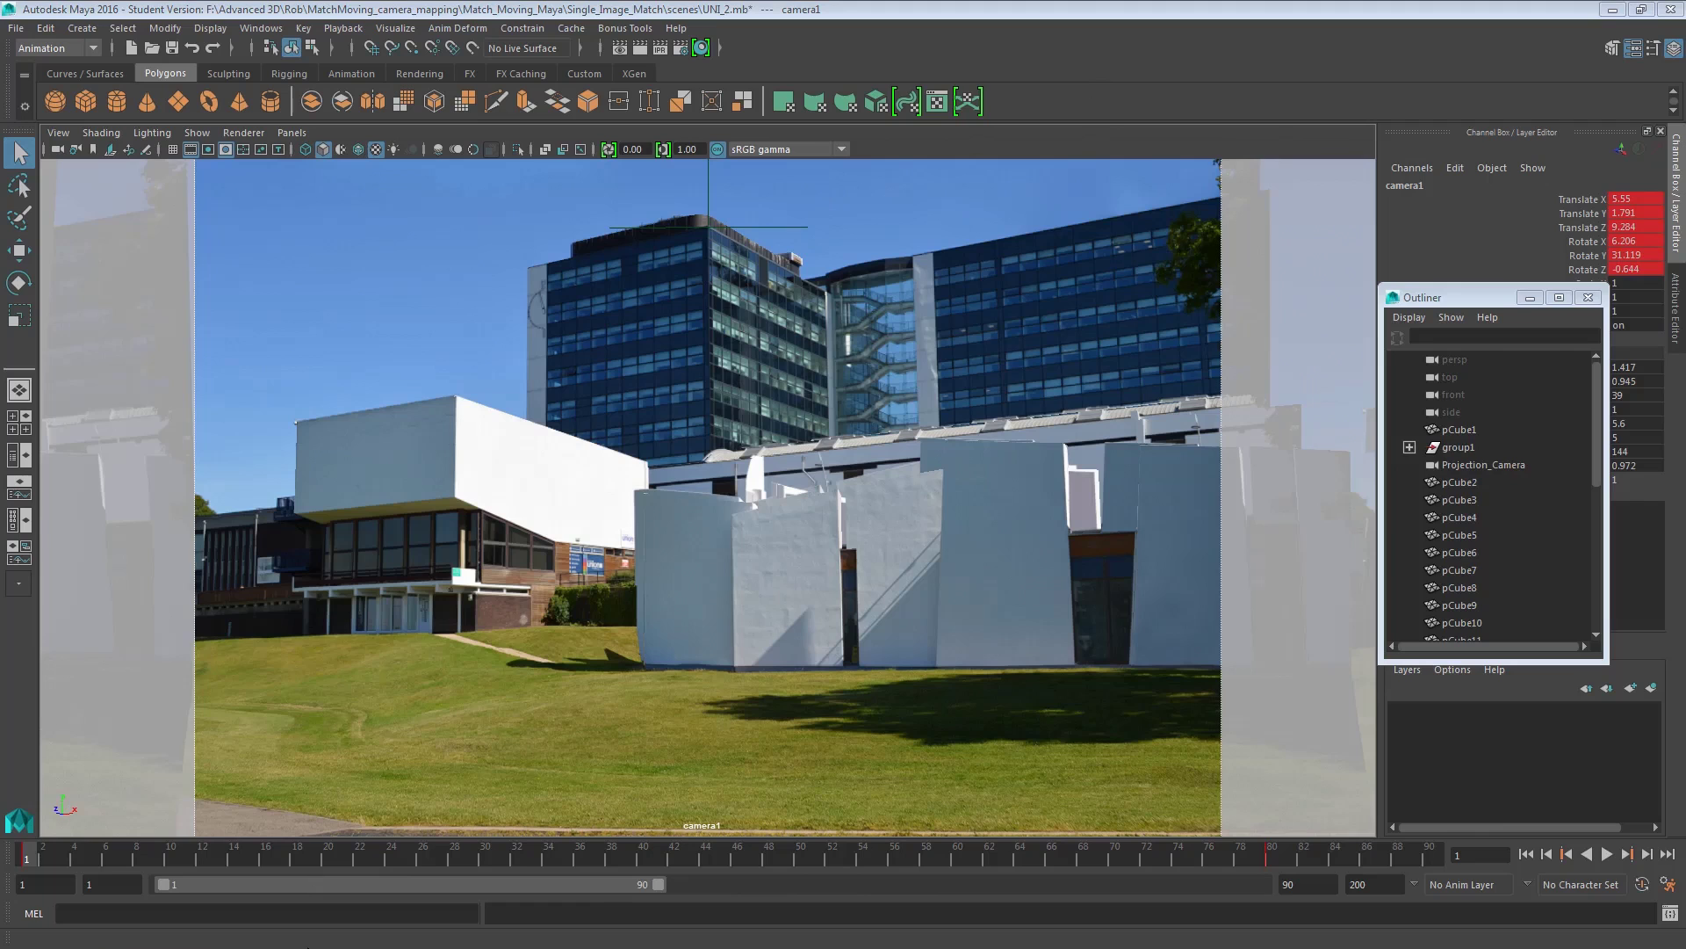
Switch to Photoshop to compare DSC_0402.jpg with DSC_0402_matte.jpg, and return to the Hypershade in Maya.
key("super")
left_click(290, 933)
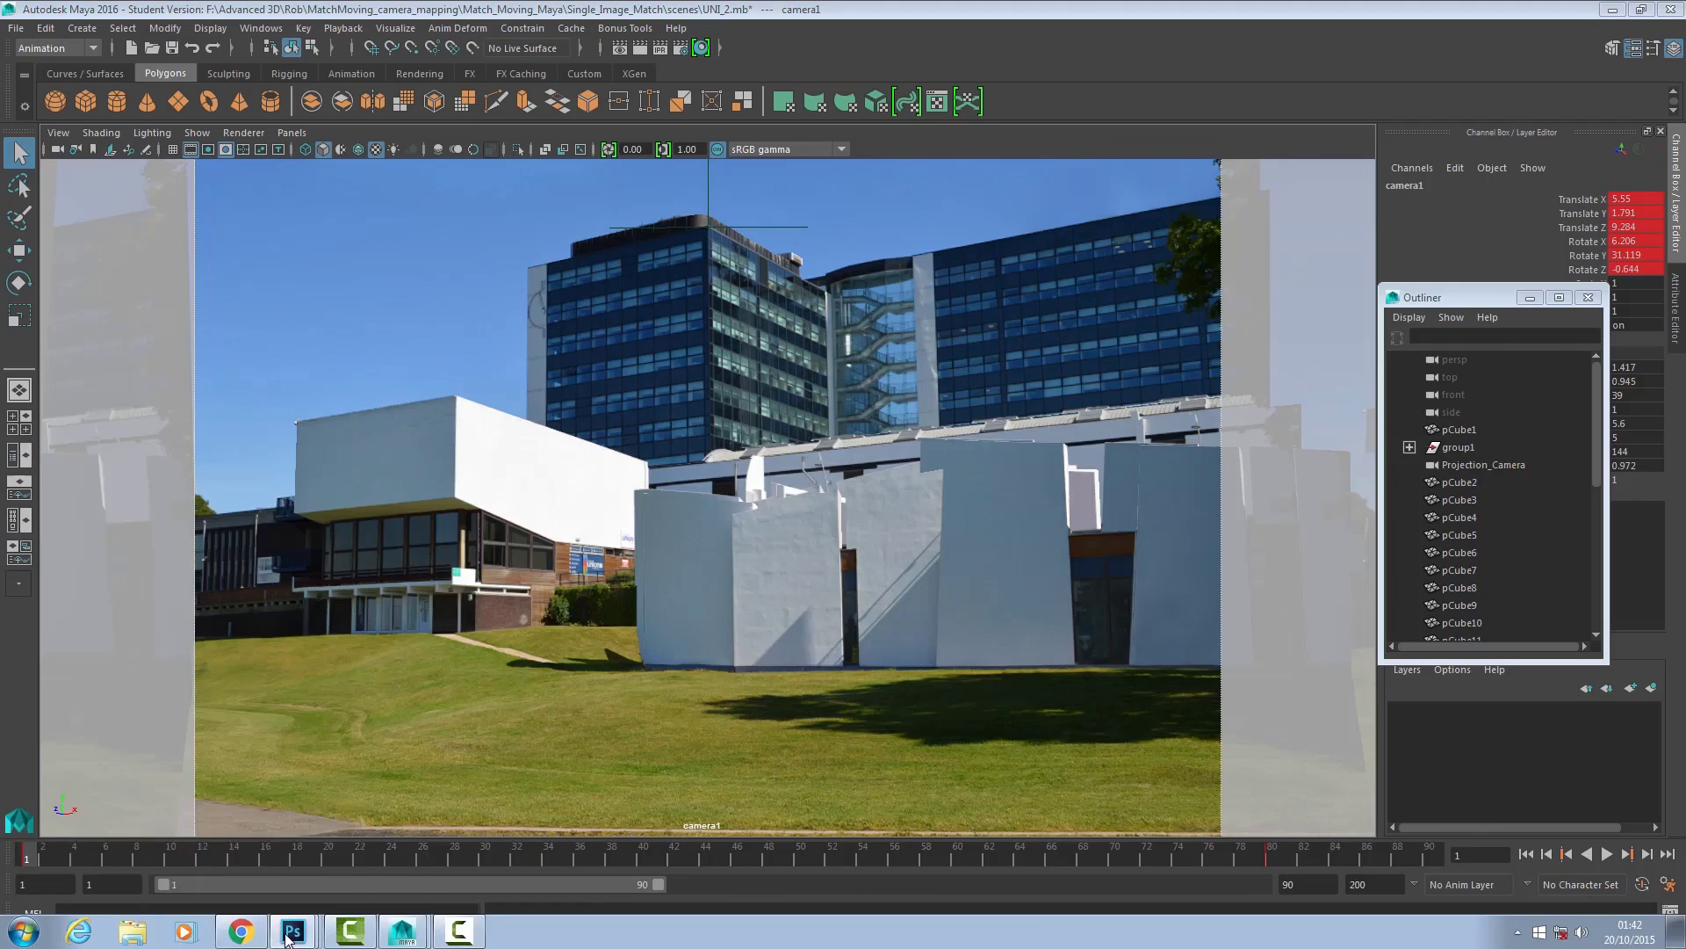
left_click(264, 836)
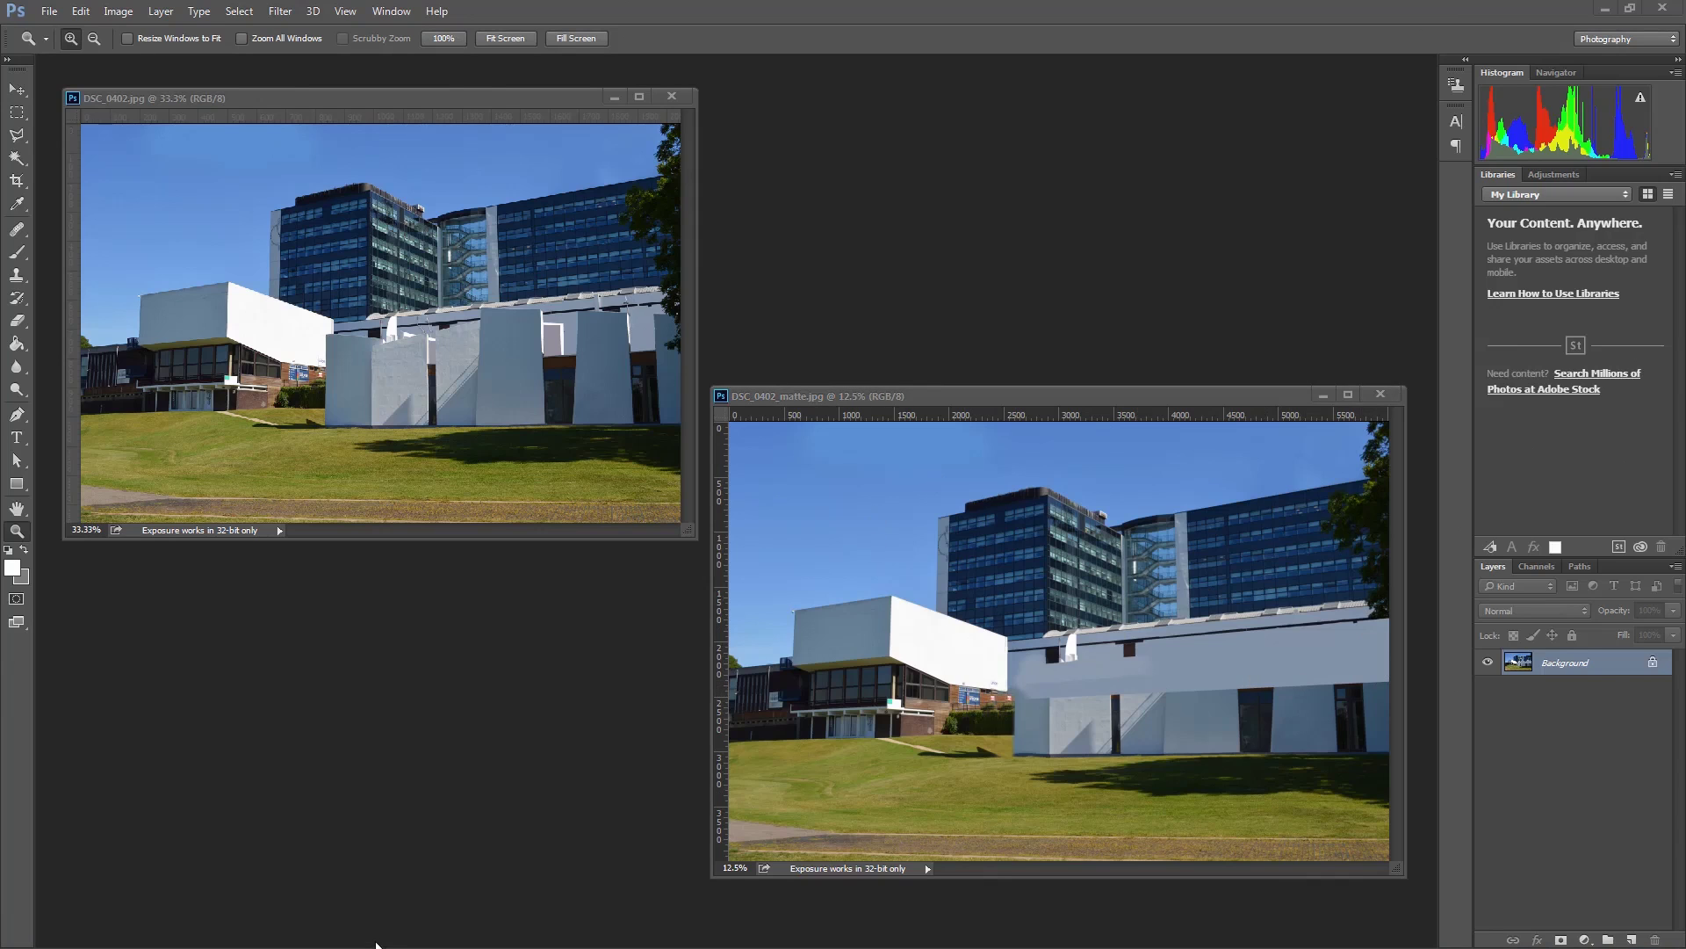
key("alt+Tab")
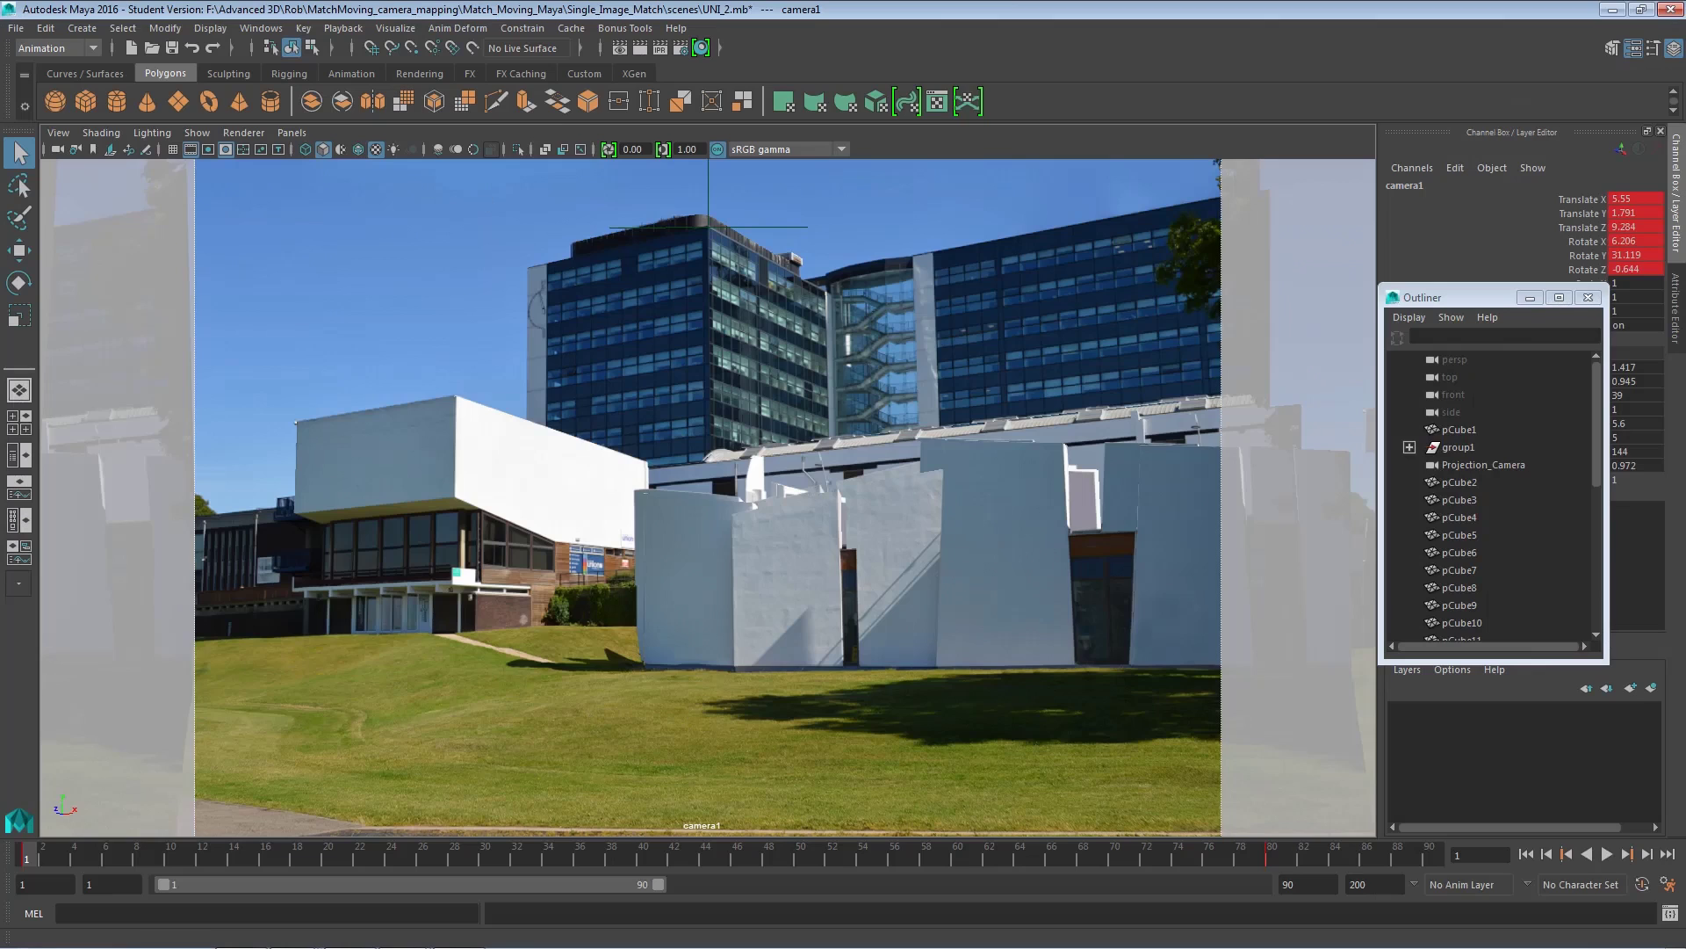
key("alt+Tab")
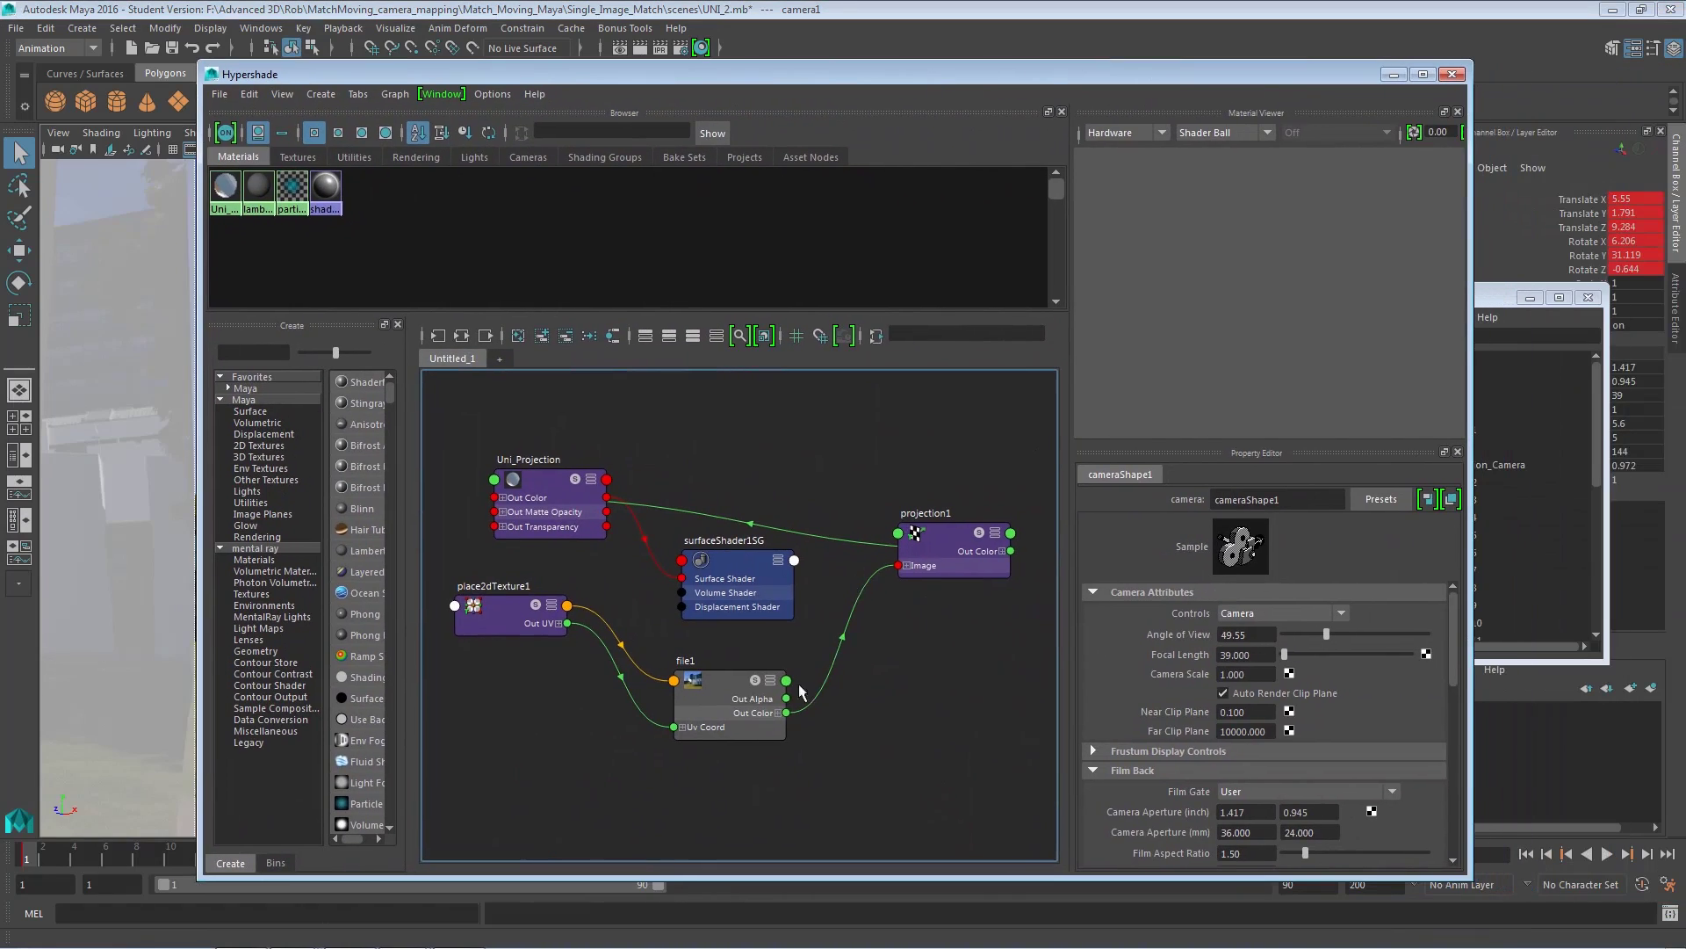
Create another Surface Shader in the Hypershade and place its nodes in the empty space below the Uni_Projection network.
scroll(790, 701, "down", 3)
right_click_drag(643, 741, 659, 677)
left_click(680, 746)
scroll(584, 621, "up", 3)
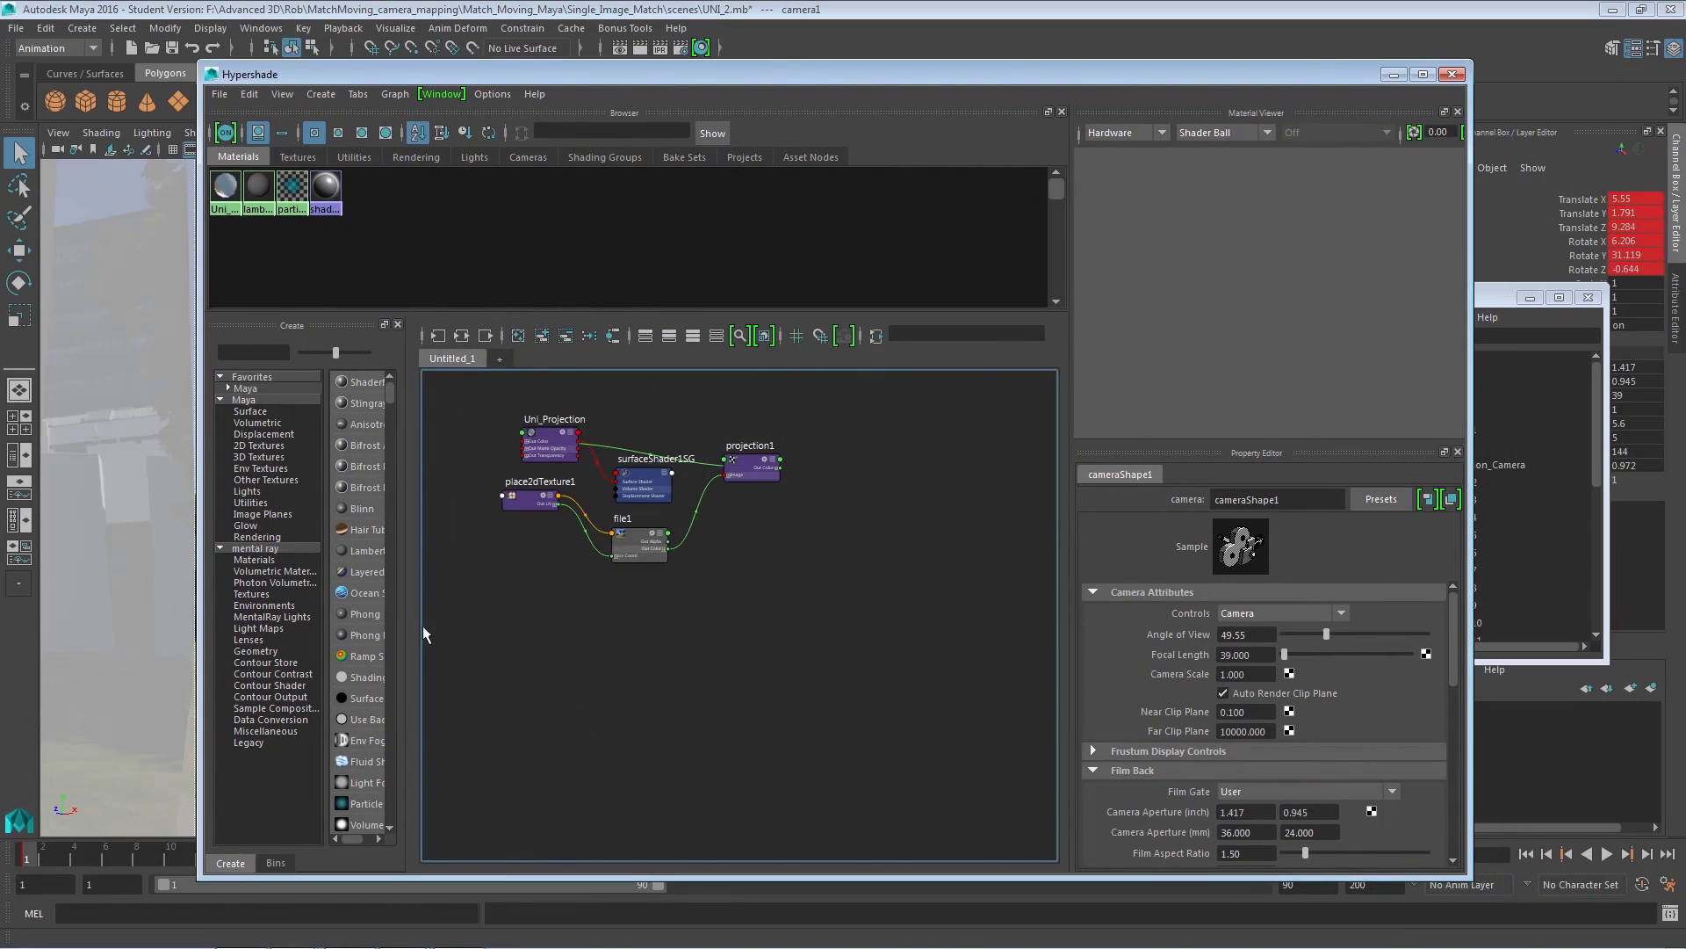
left_click_drag(409, 625, 324, 694)
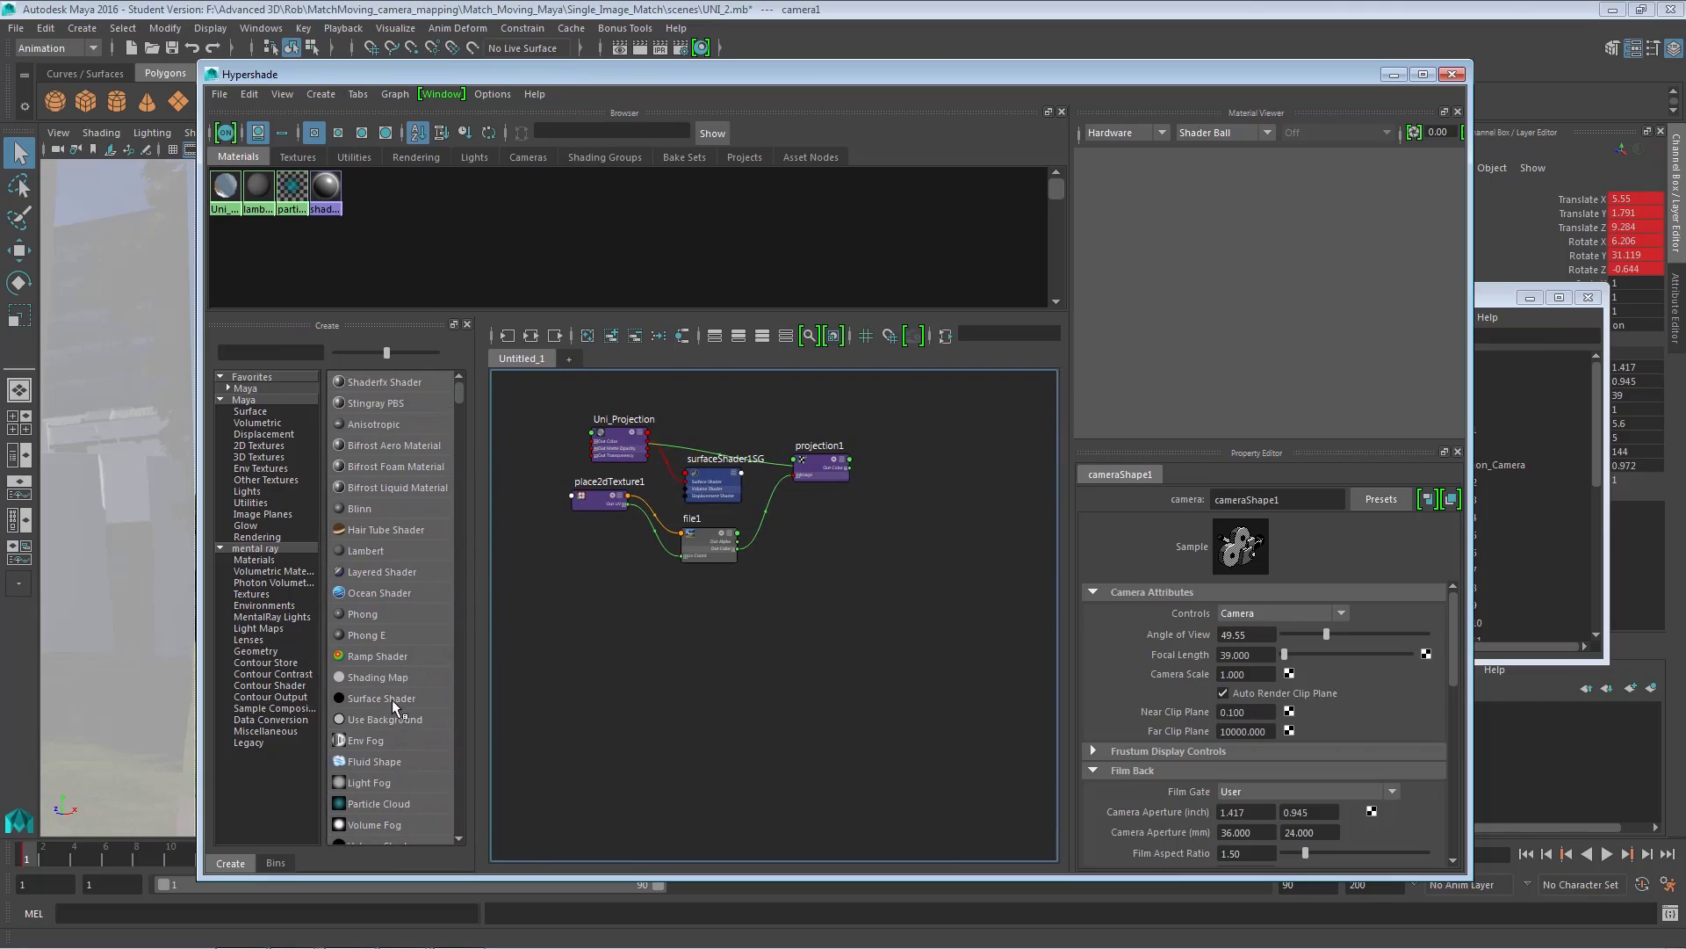
left_click(392, 698)
left_click(597, 645)
left_click_drag(725, 479, 696, 697)
left_click_drag(745, 523, 719, 489)
left_click(707, 692)
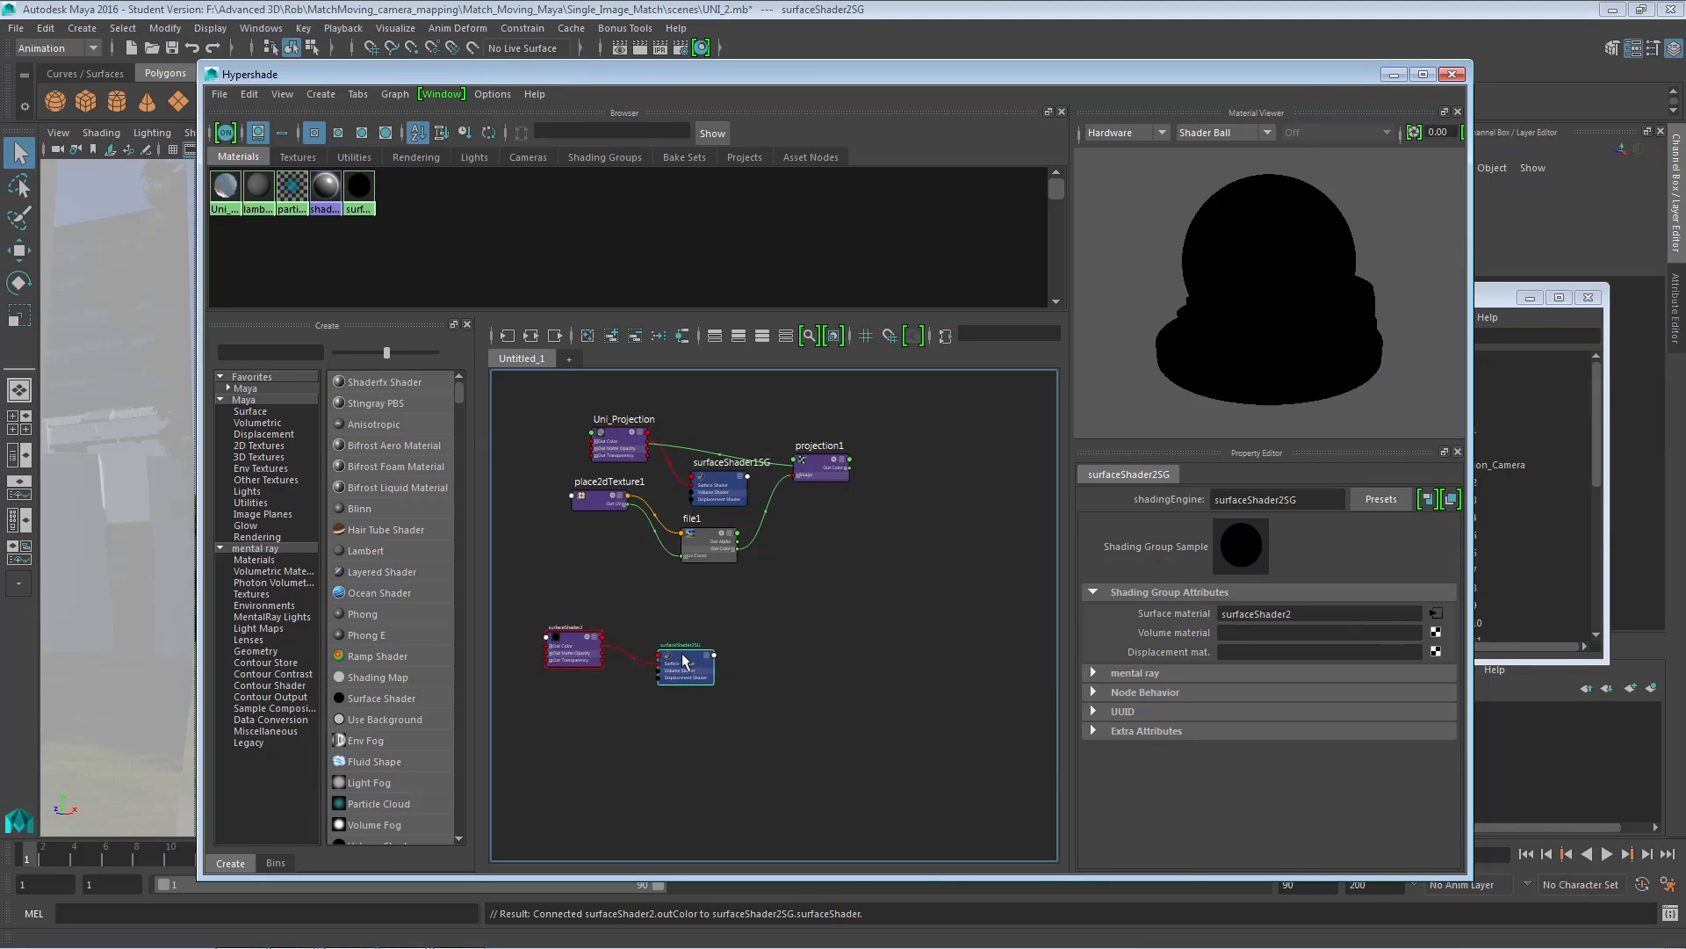
Rename the new surface shader as Uni_Projection_Matte.
key("f")
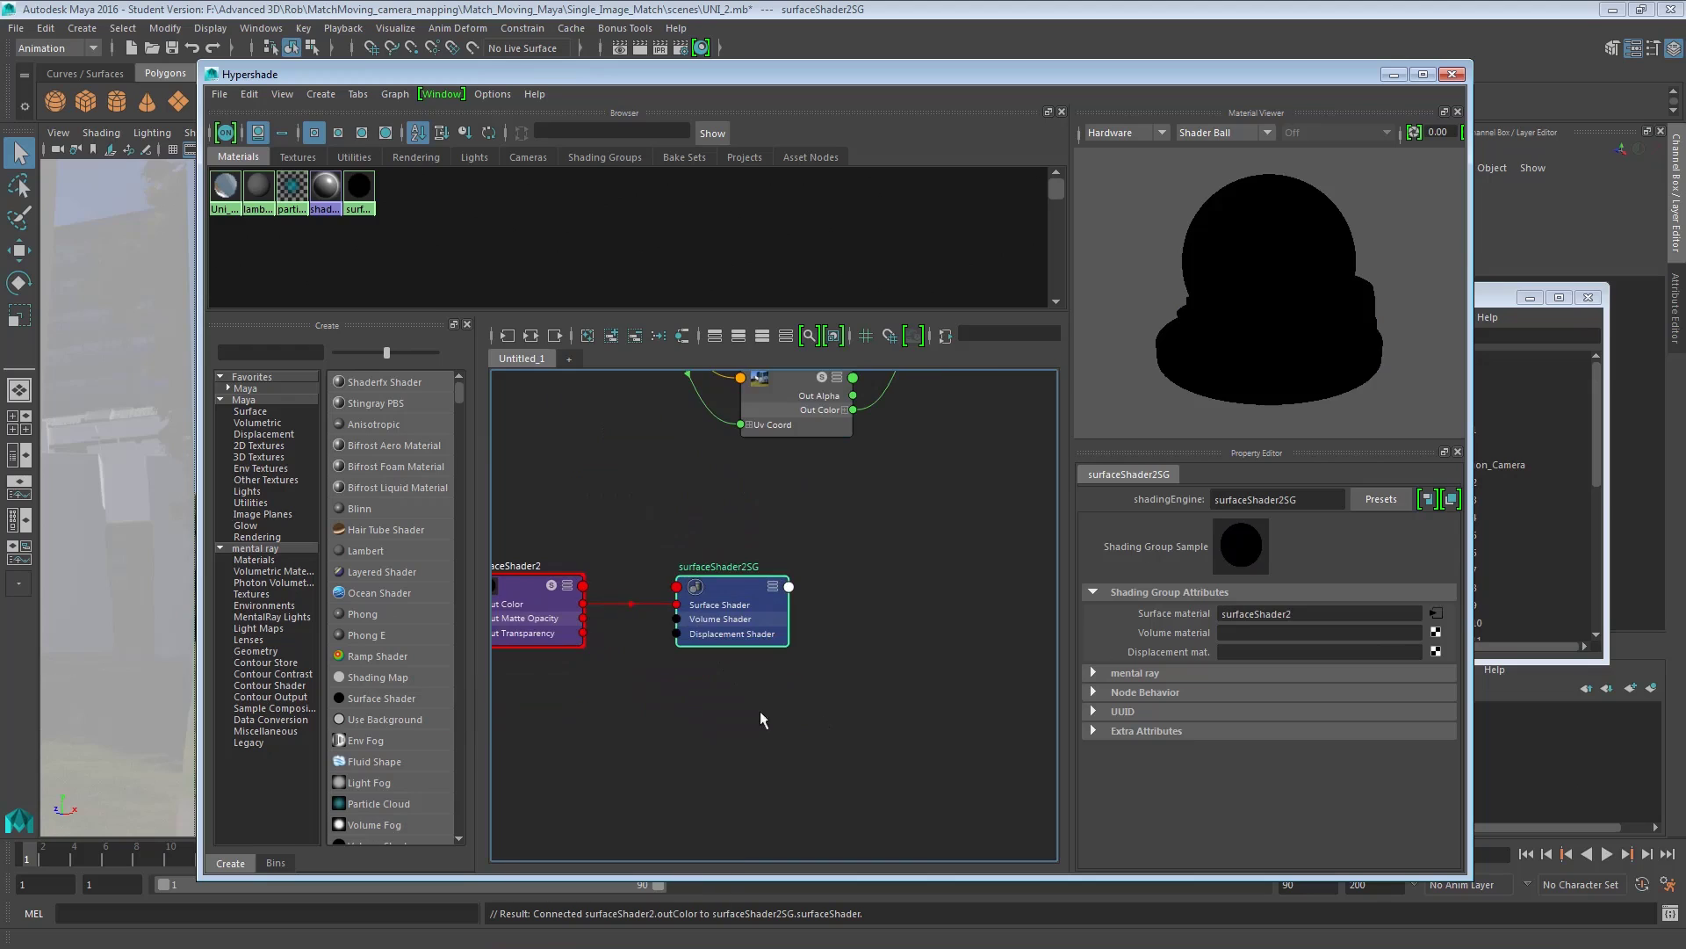
middle_click_drag(623, 690, 799, 703, "alt")
left_click(741, 603)
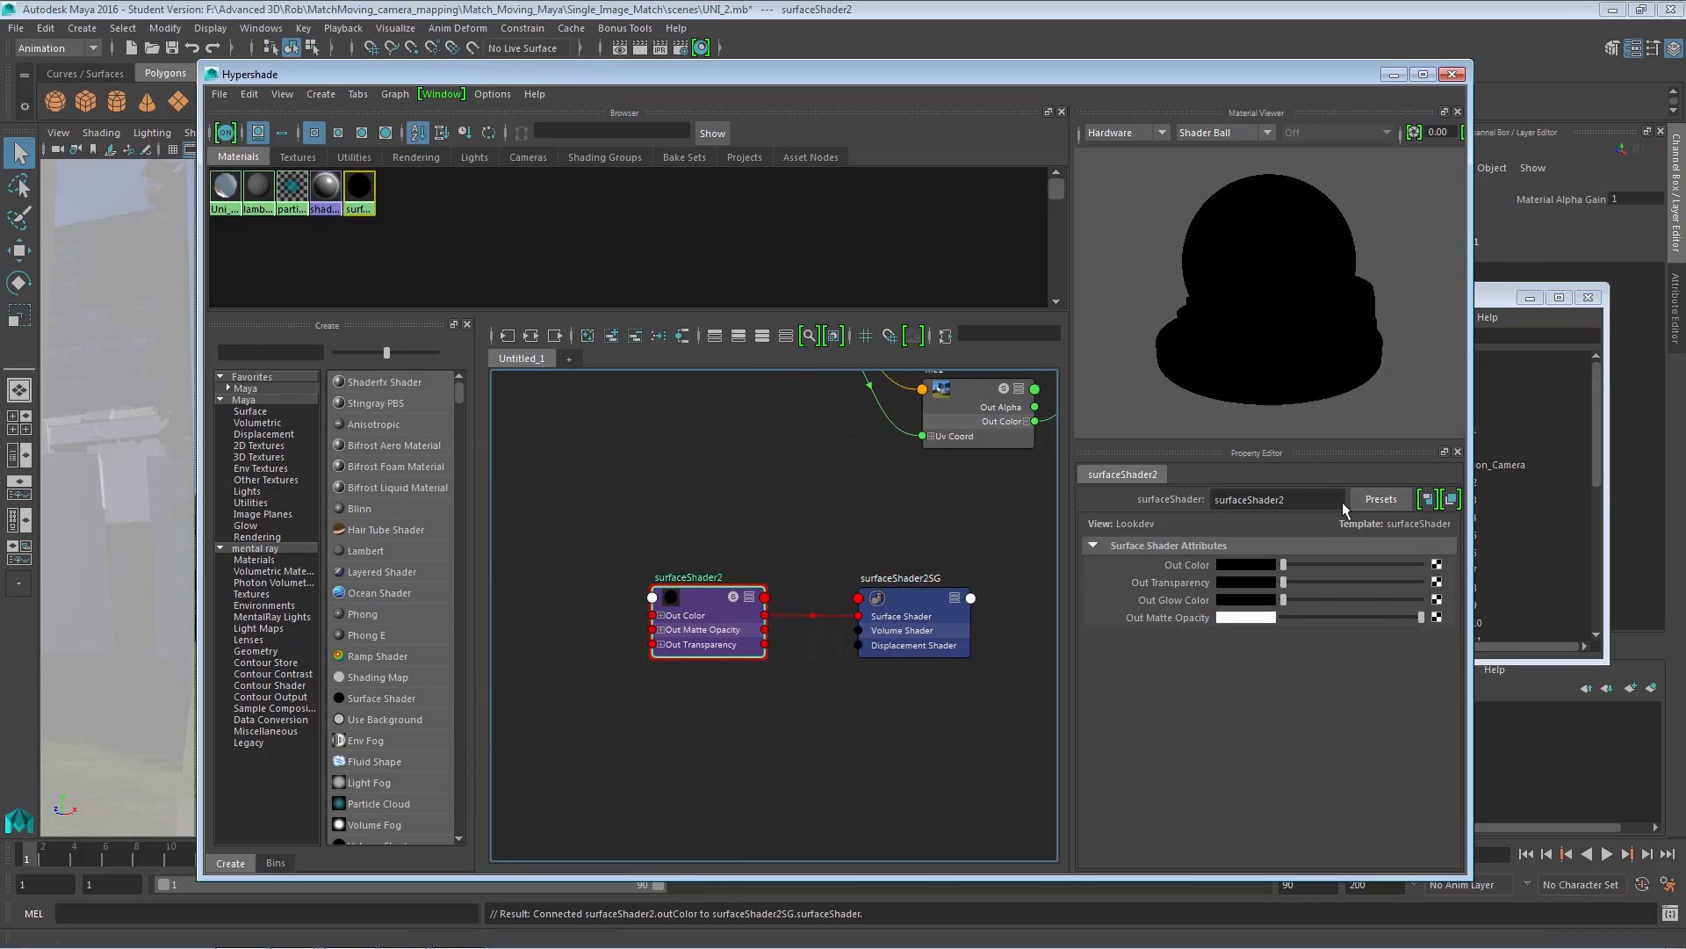
scroll(848, 520, "down", 3)
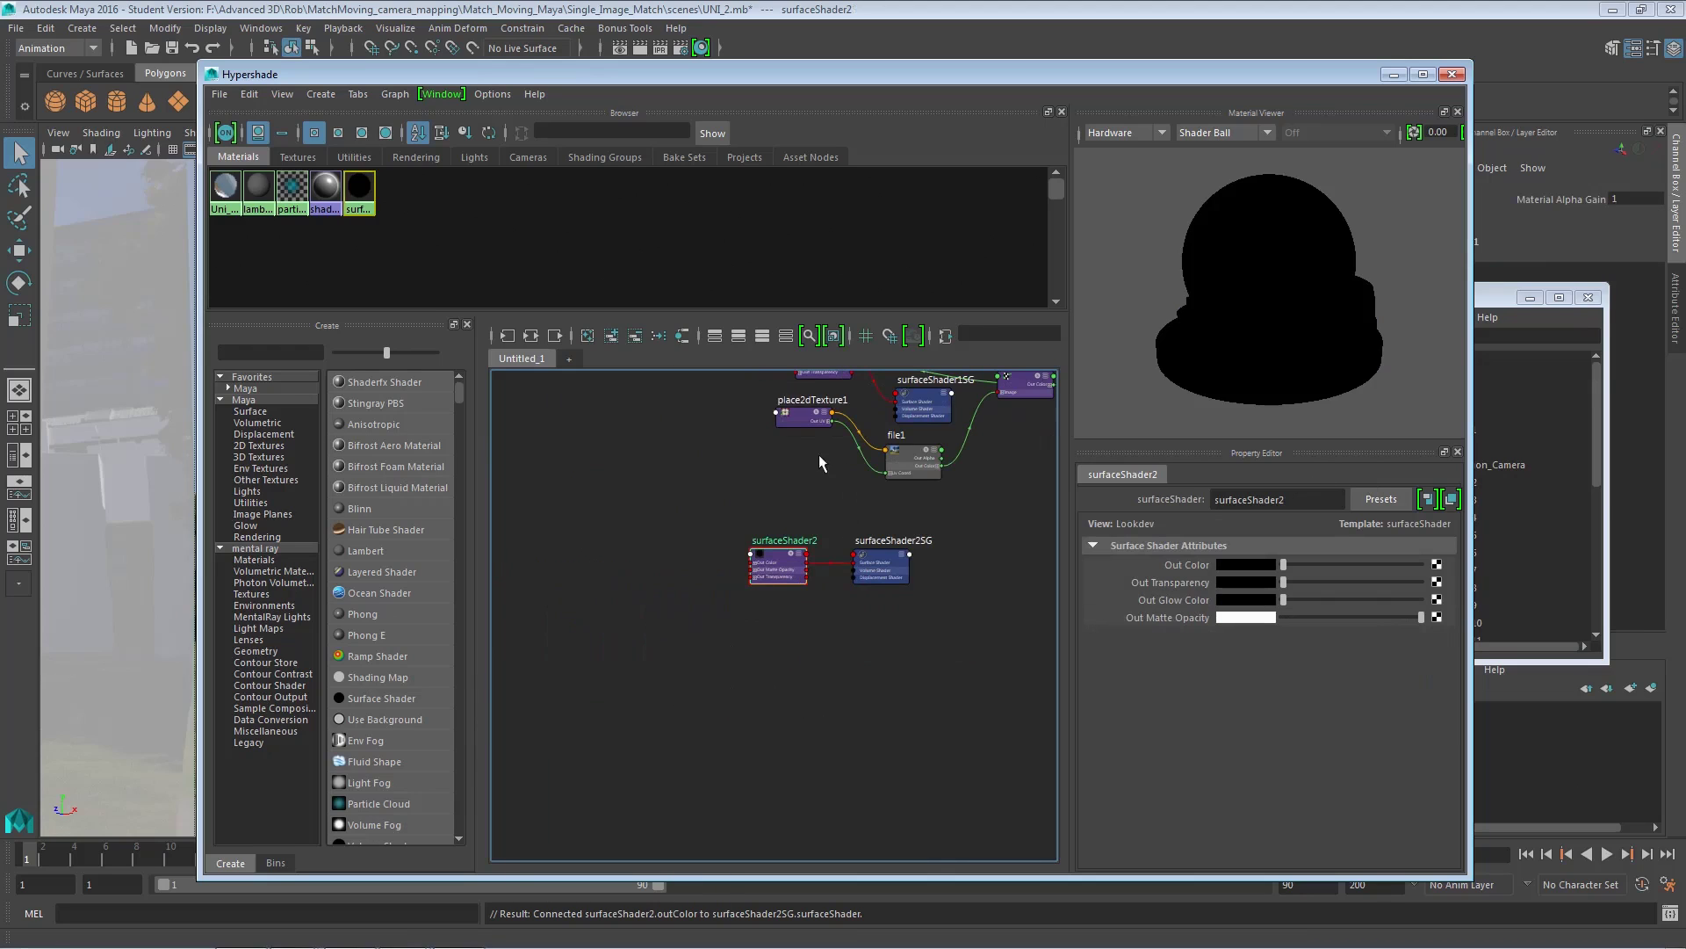
middle_click_drag(802, 527, 743, 703, "alt")
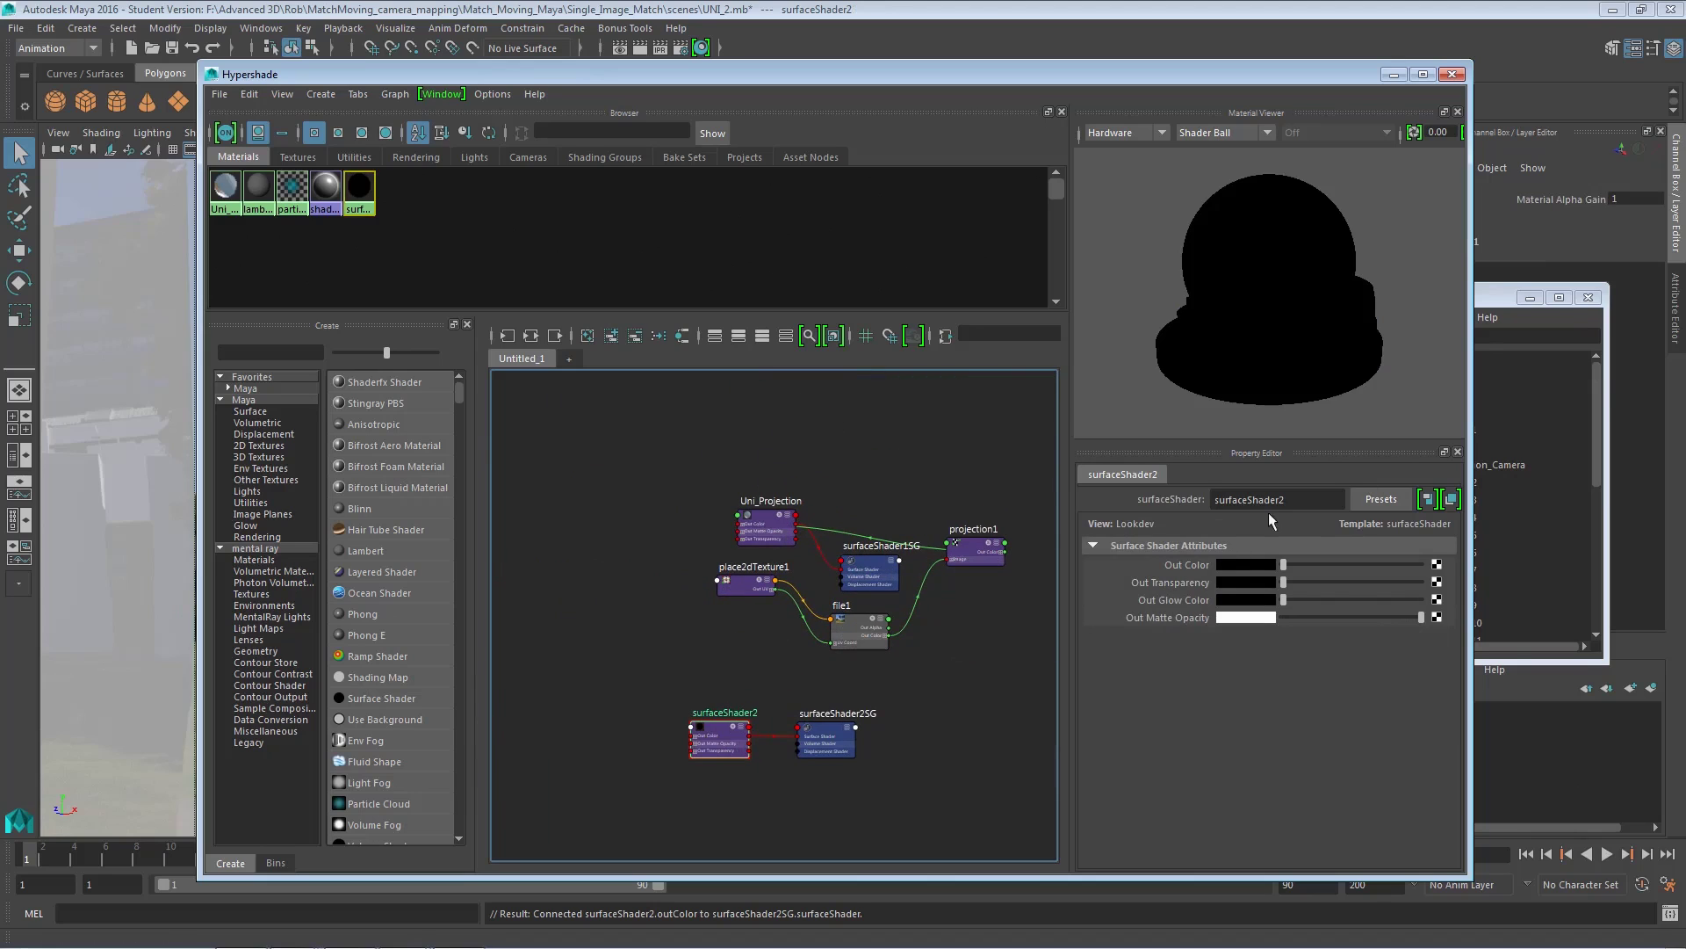
double_click(1205, 500)
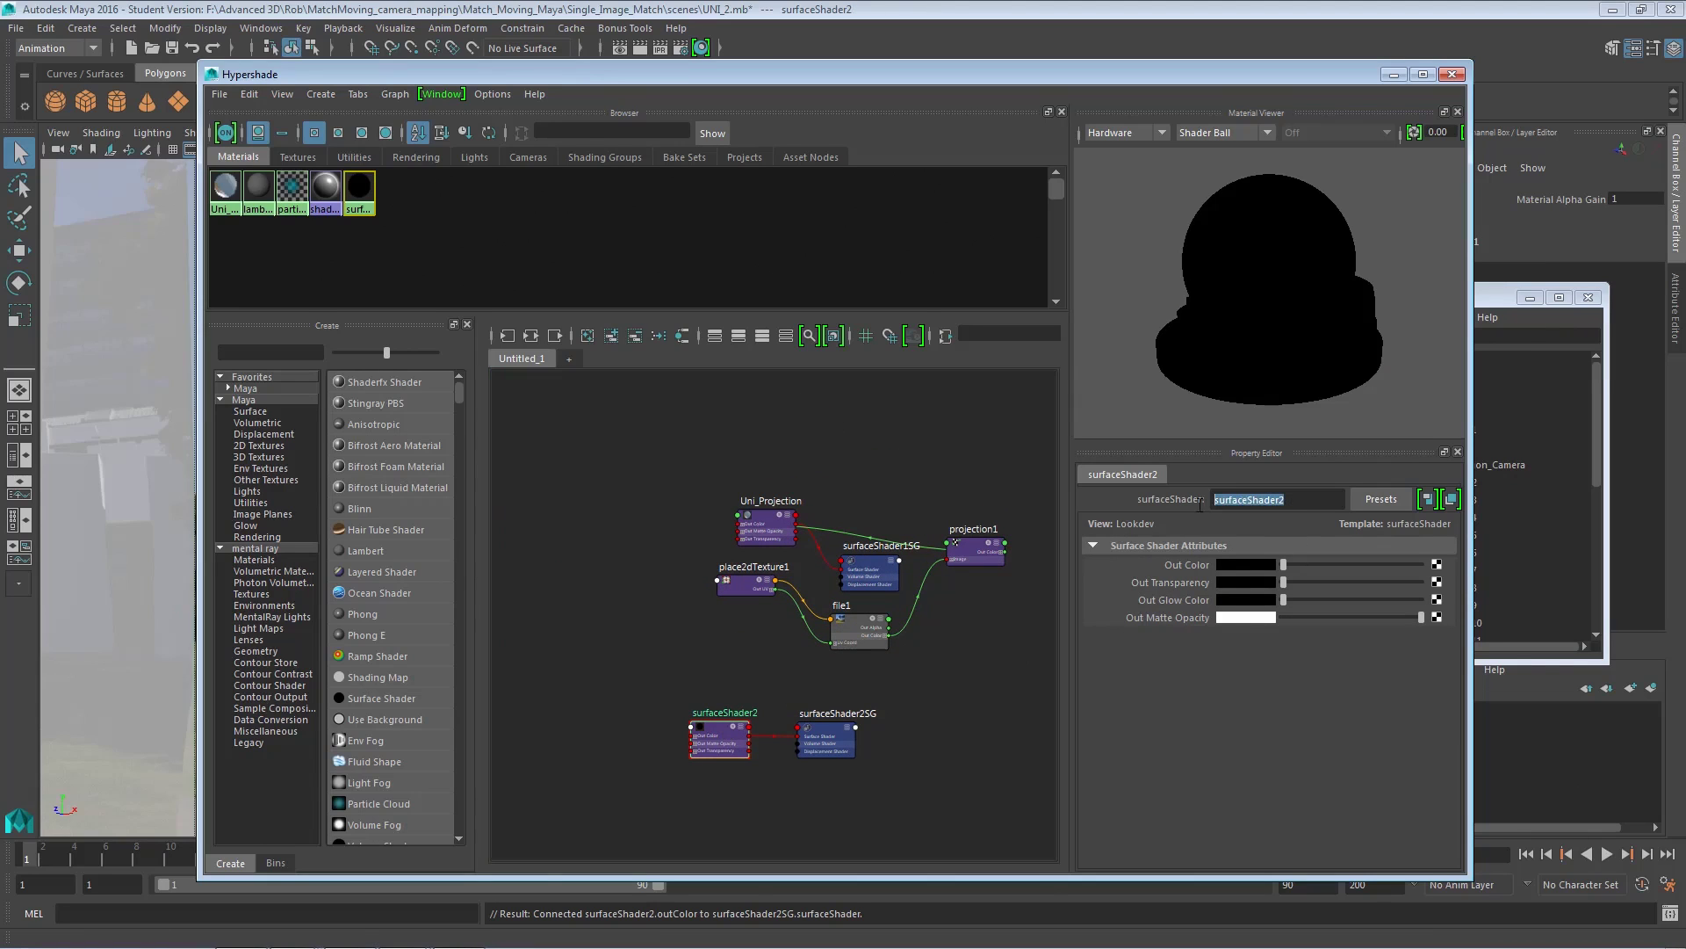
type("Uni_Projection_matte")
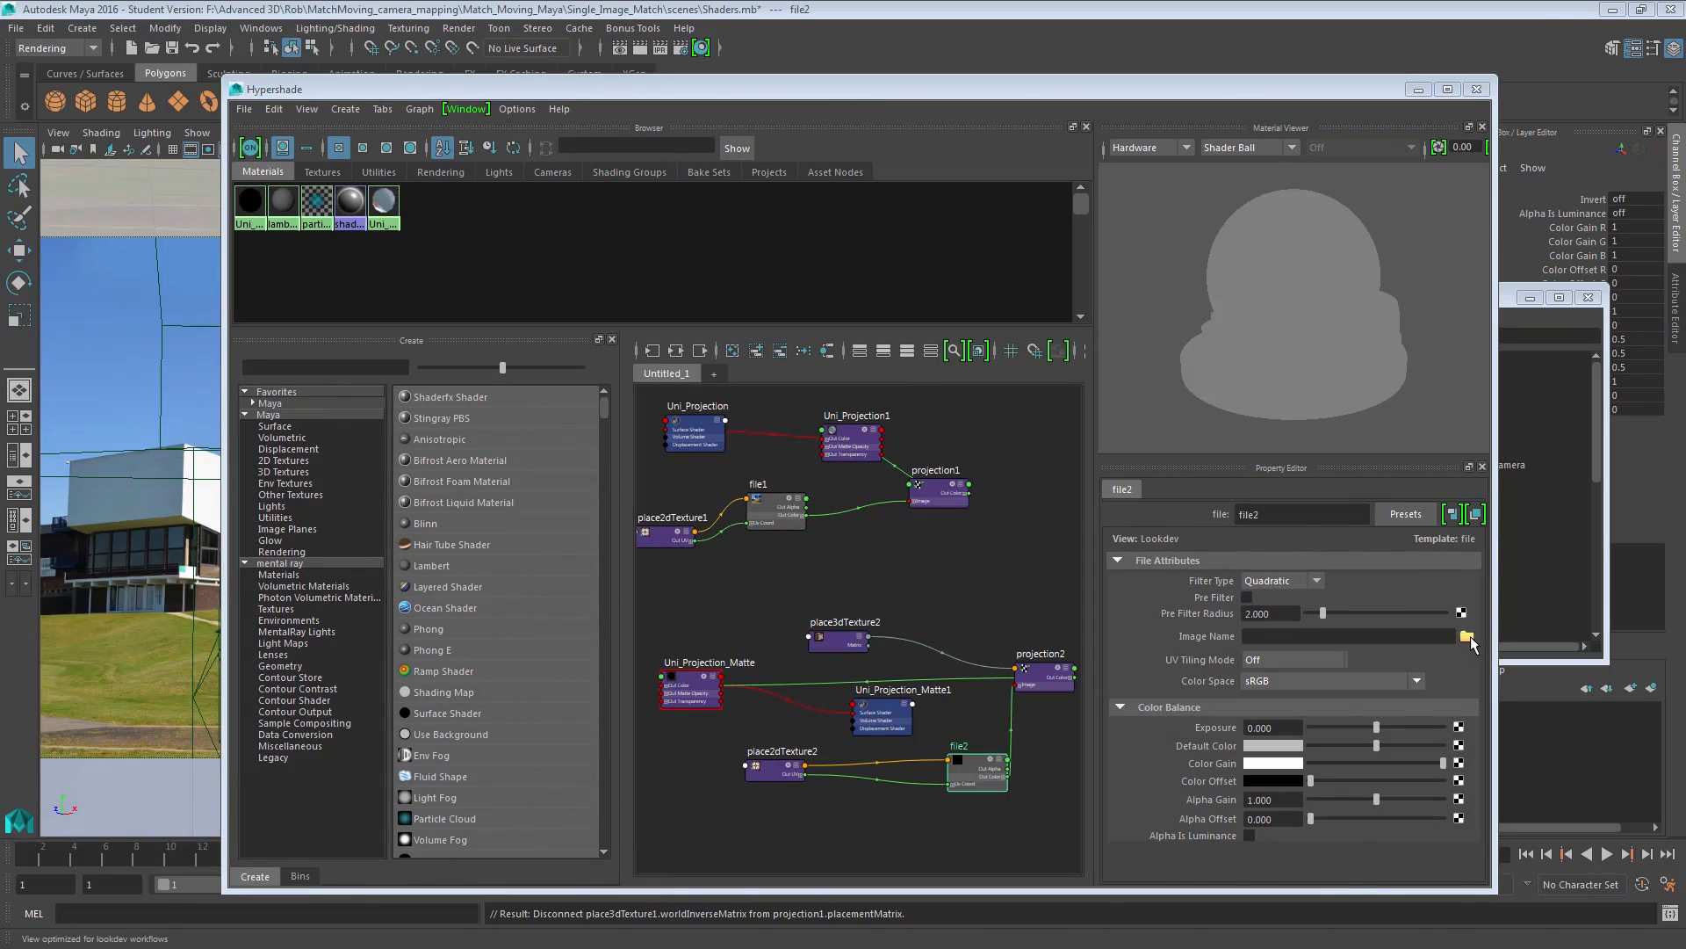
Load DSC_0402_matte.jpg from sourceimages as the image of the file2 texture.
left_click(1468, 637)
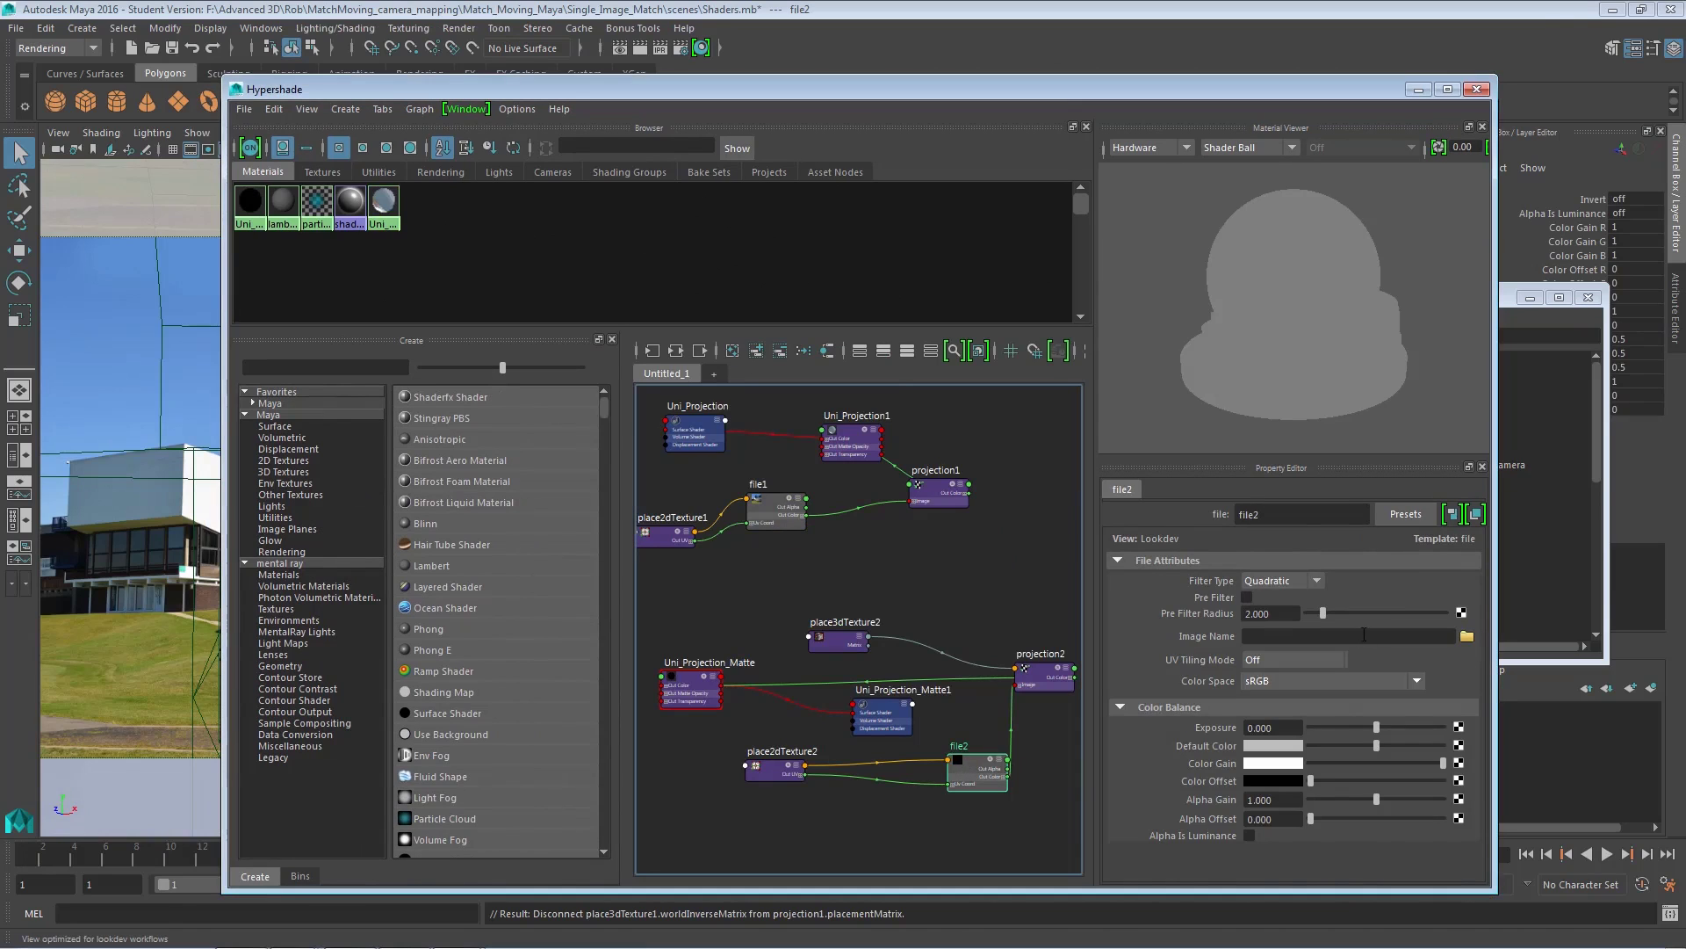
left_click(1467, 636)
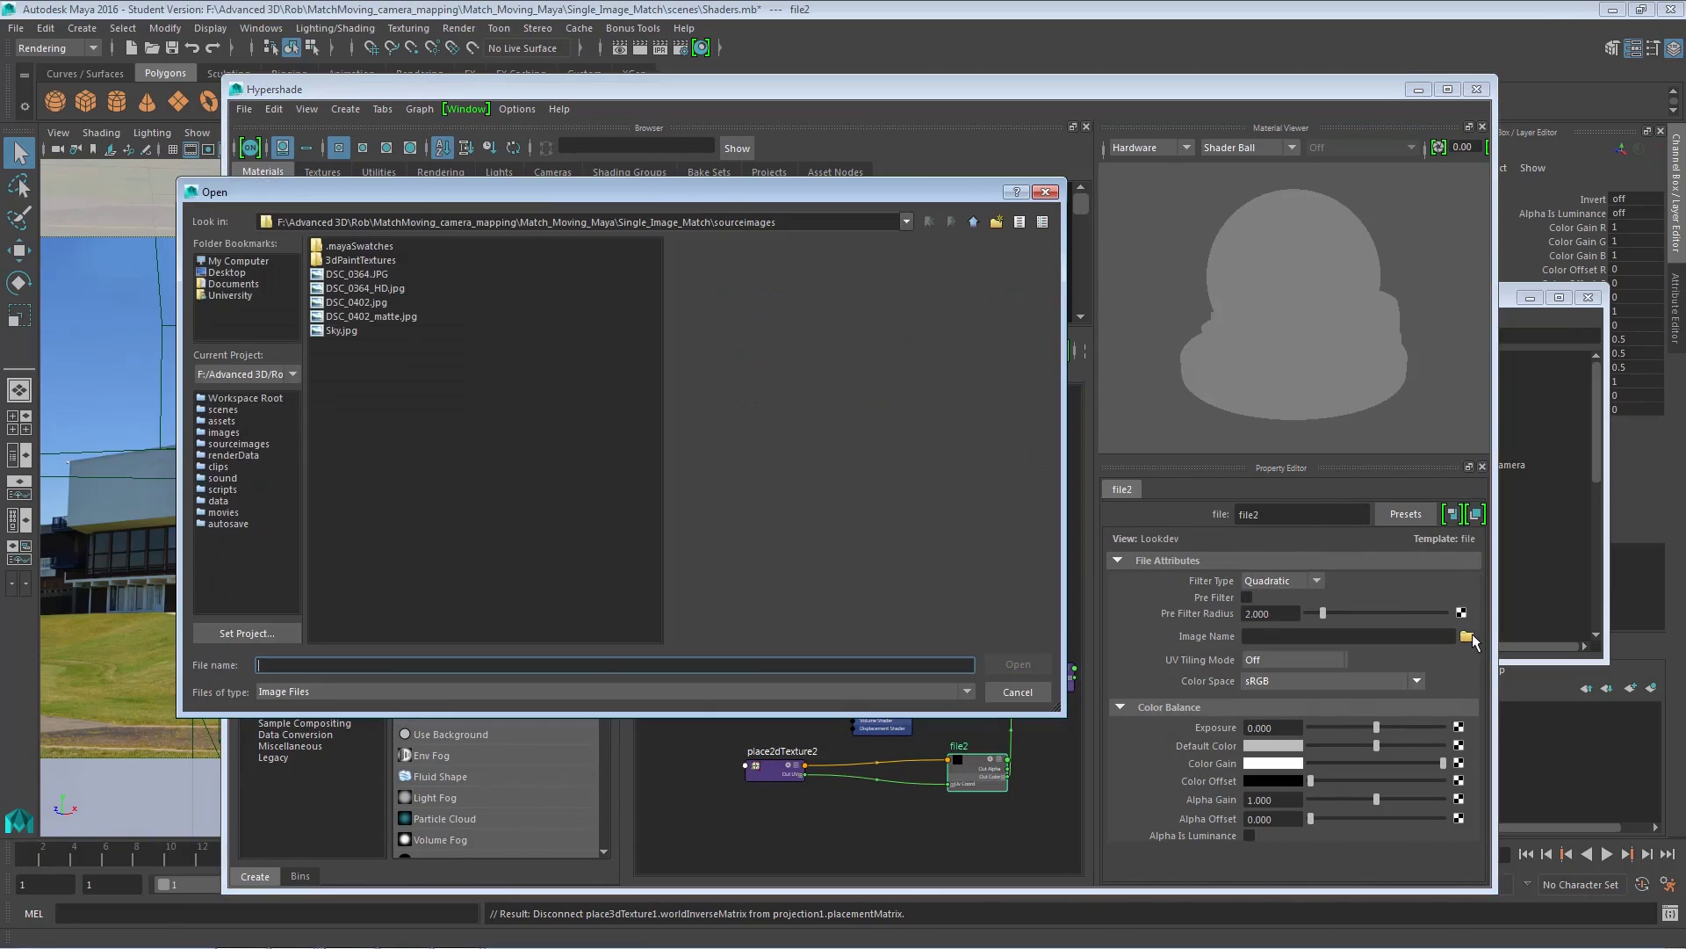
left_click(397, 318)
left_click(1023, 665)
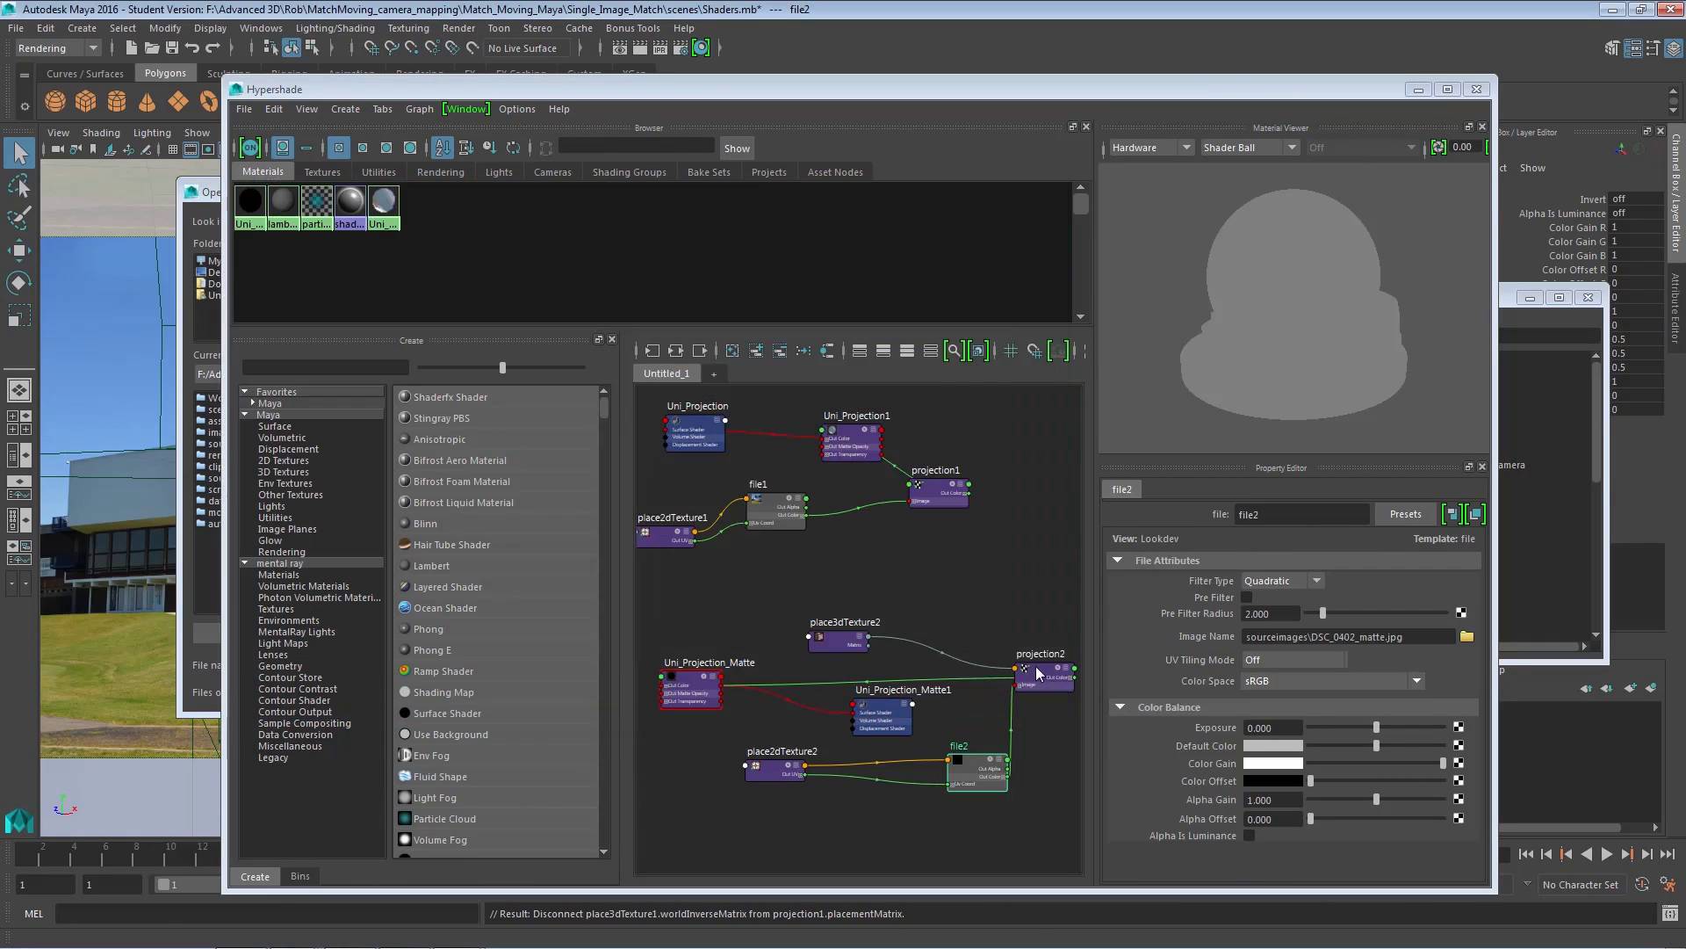
left_click(894, 808)
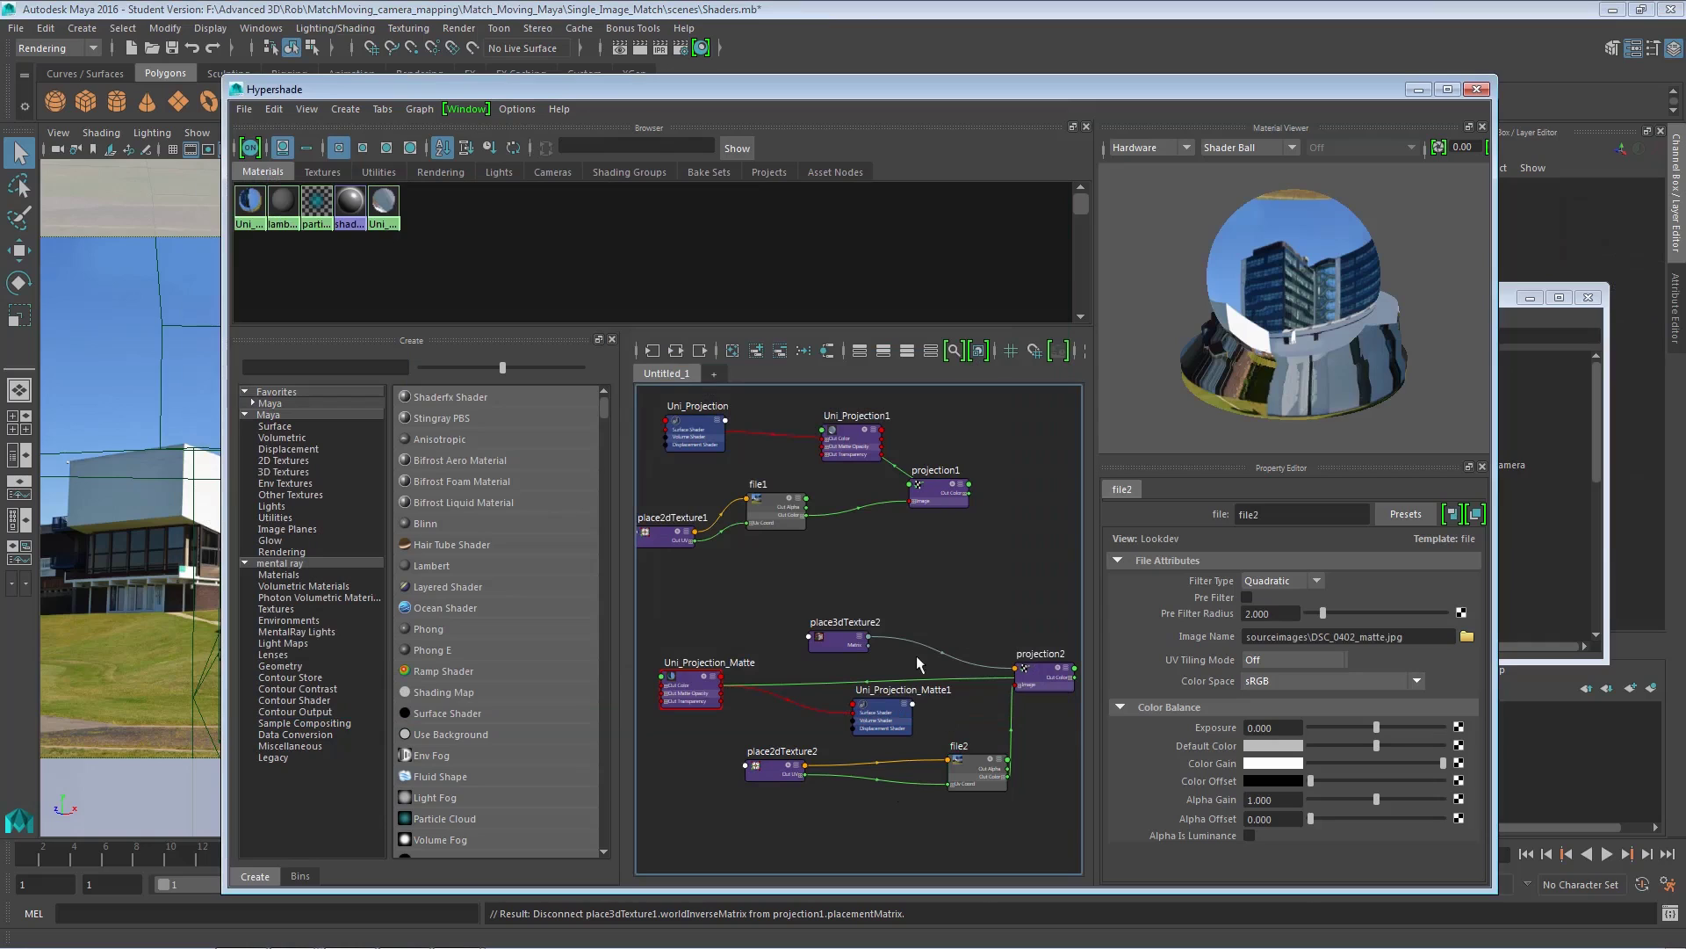
Delete the place3dTexture2 placement node attached to projection2.
left_click_drag(849, 643, 848, 632)
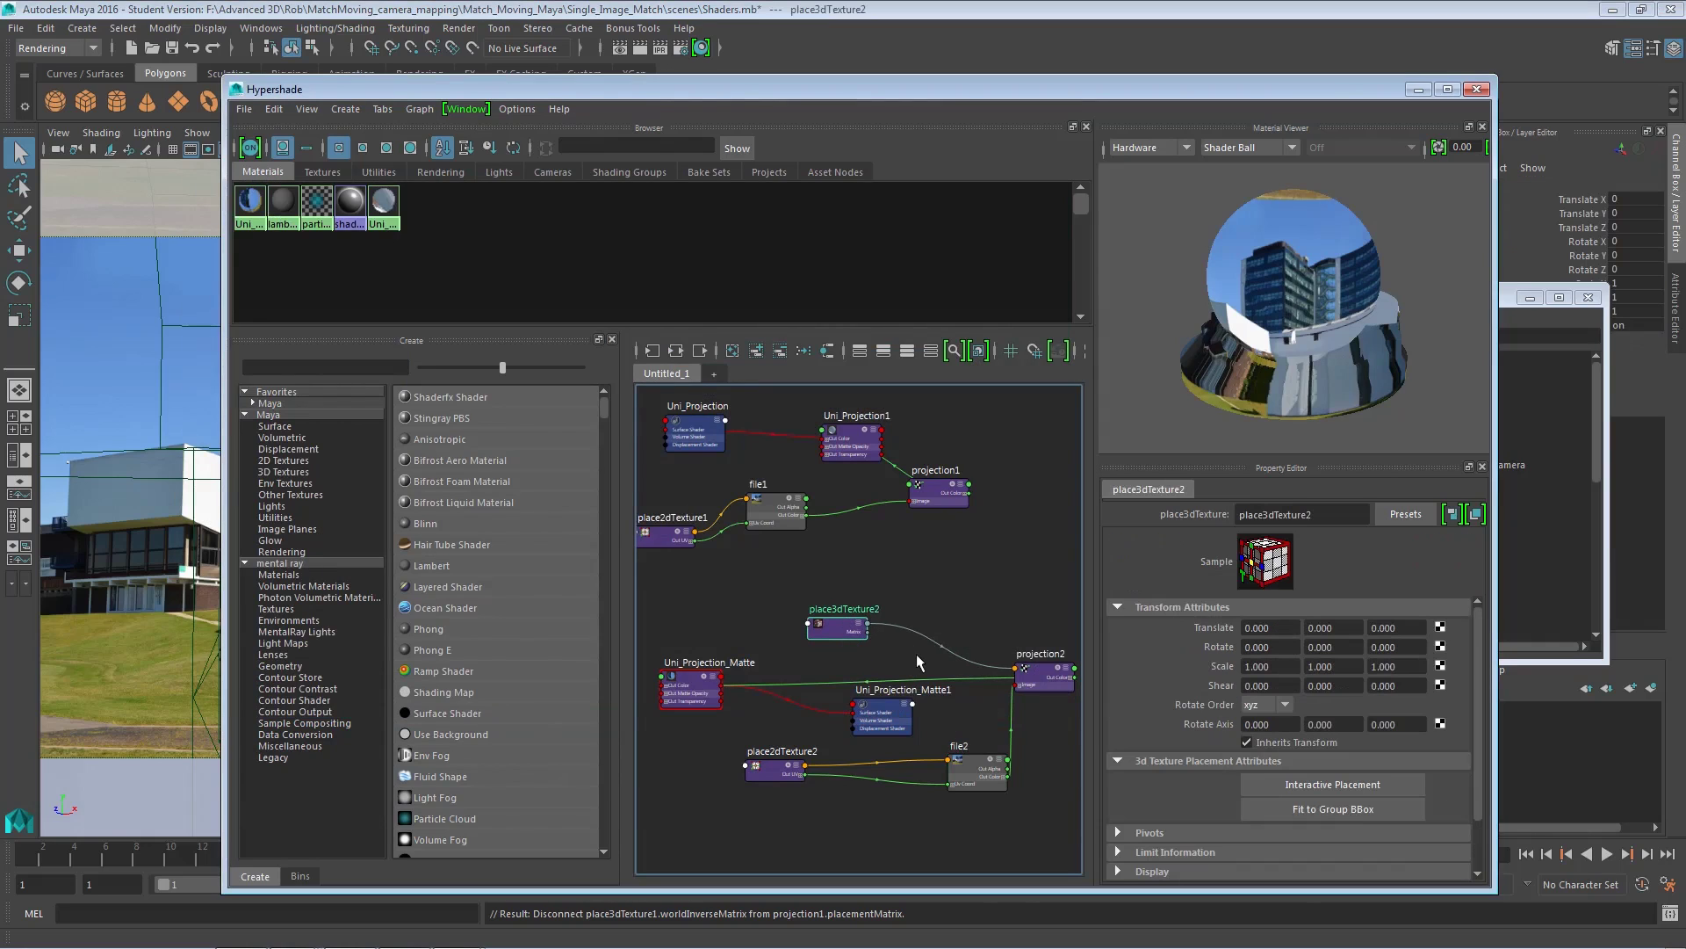
key("Delete")
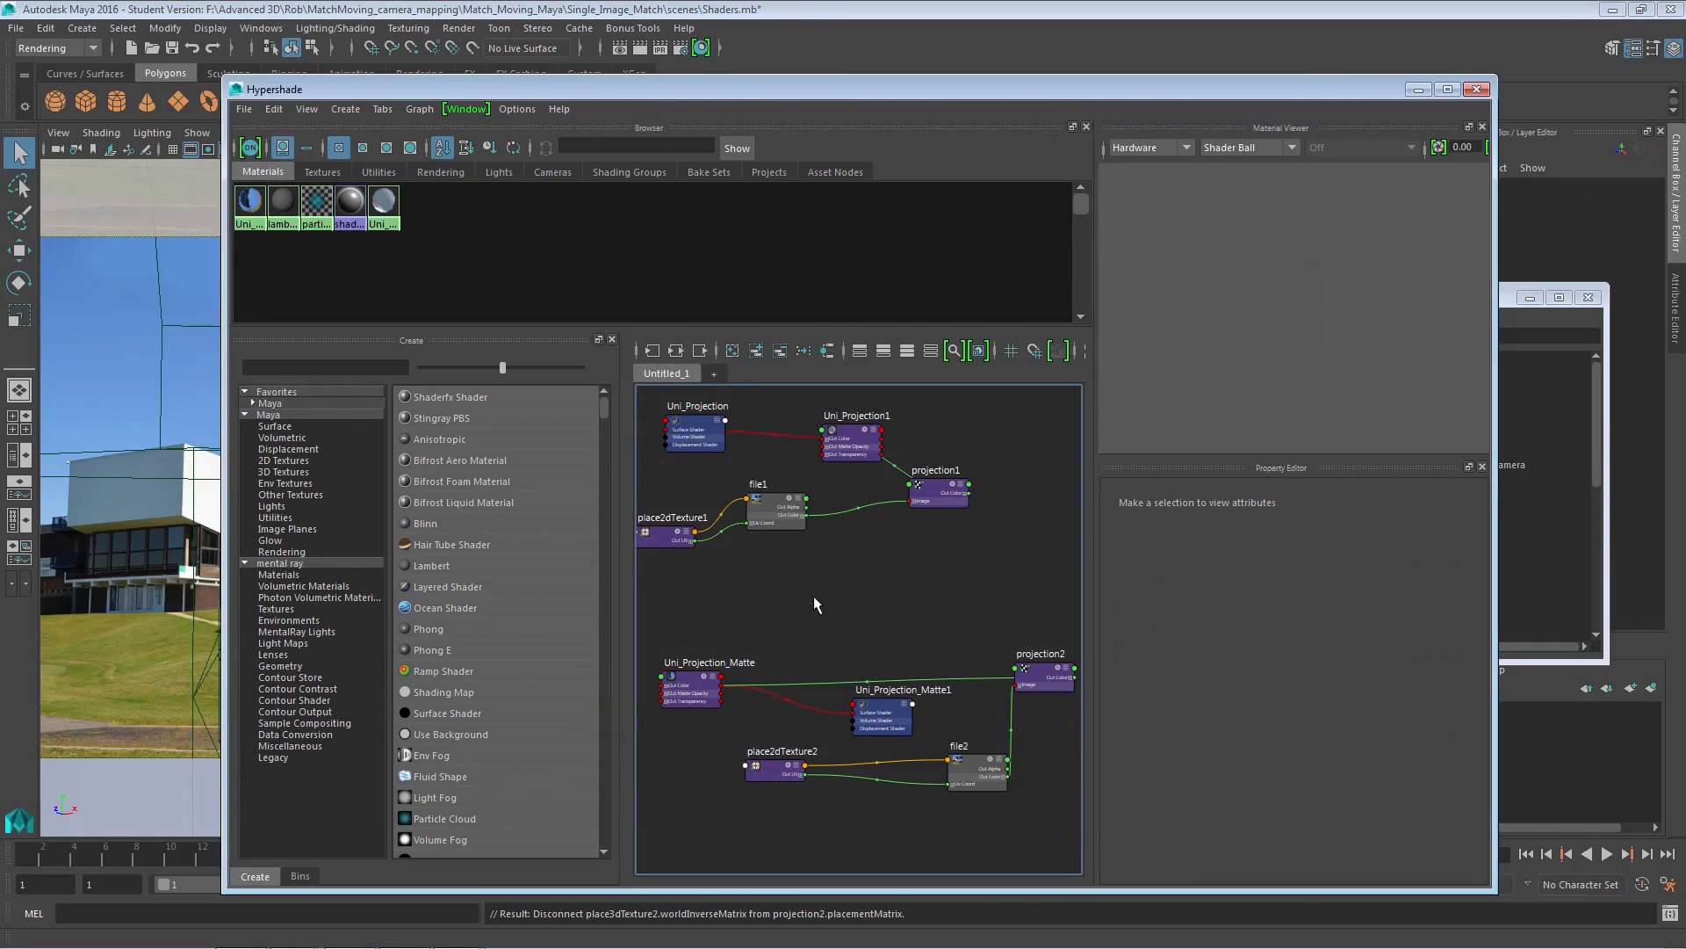
left_click(1024, 680)
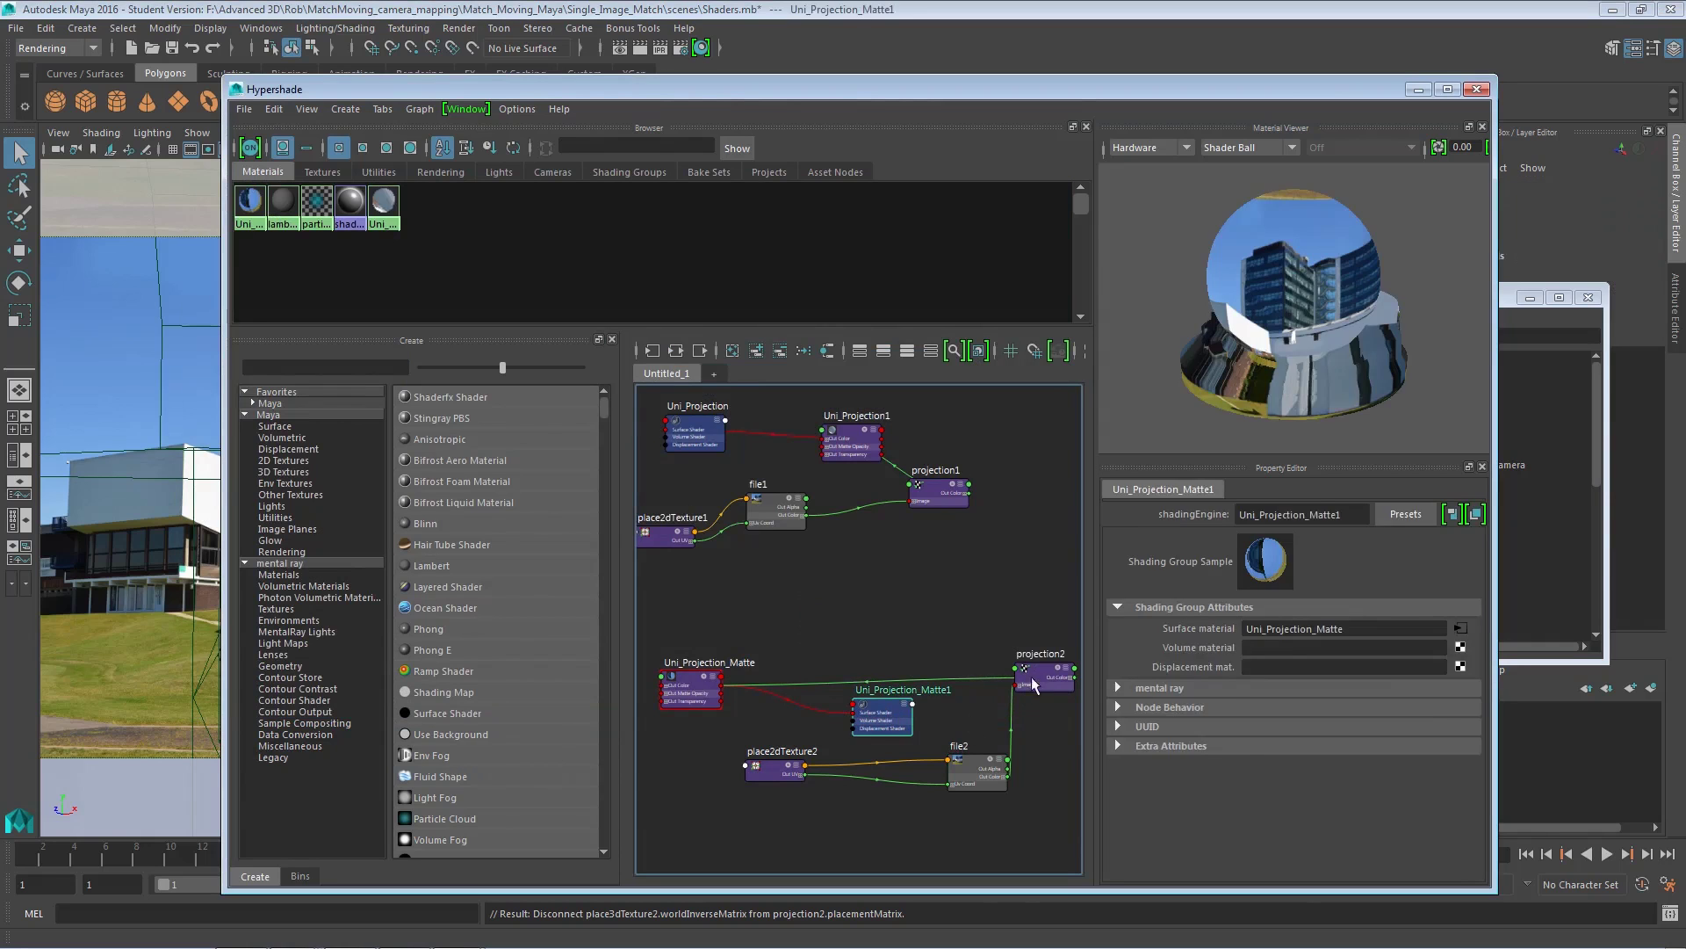
Assign the Uni_Projection_Matte shader to the curved roof cylinder and the box building beneath it in the persp view.
left_click_drag(533, 91, 1286, 187)
left_click_drag(1114, 186, 1685, 227)
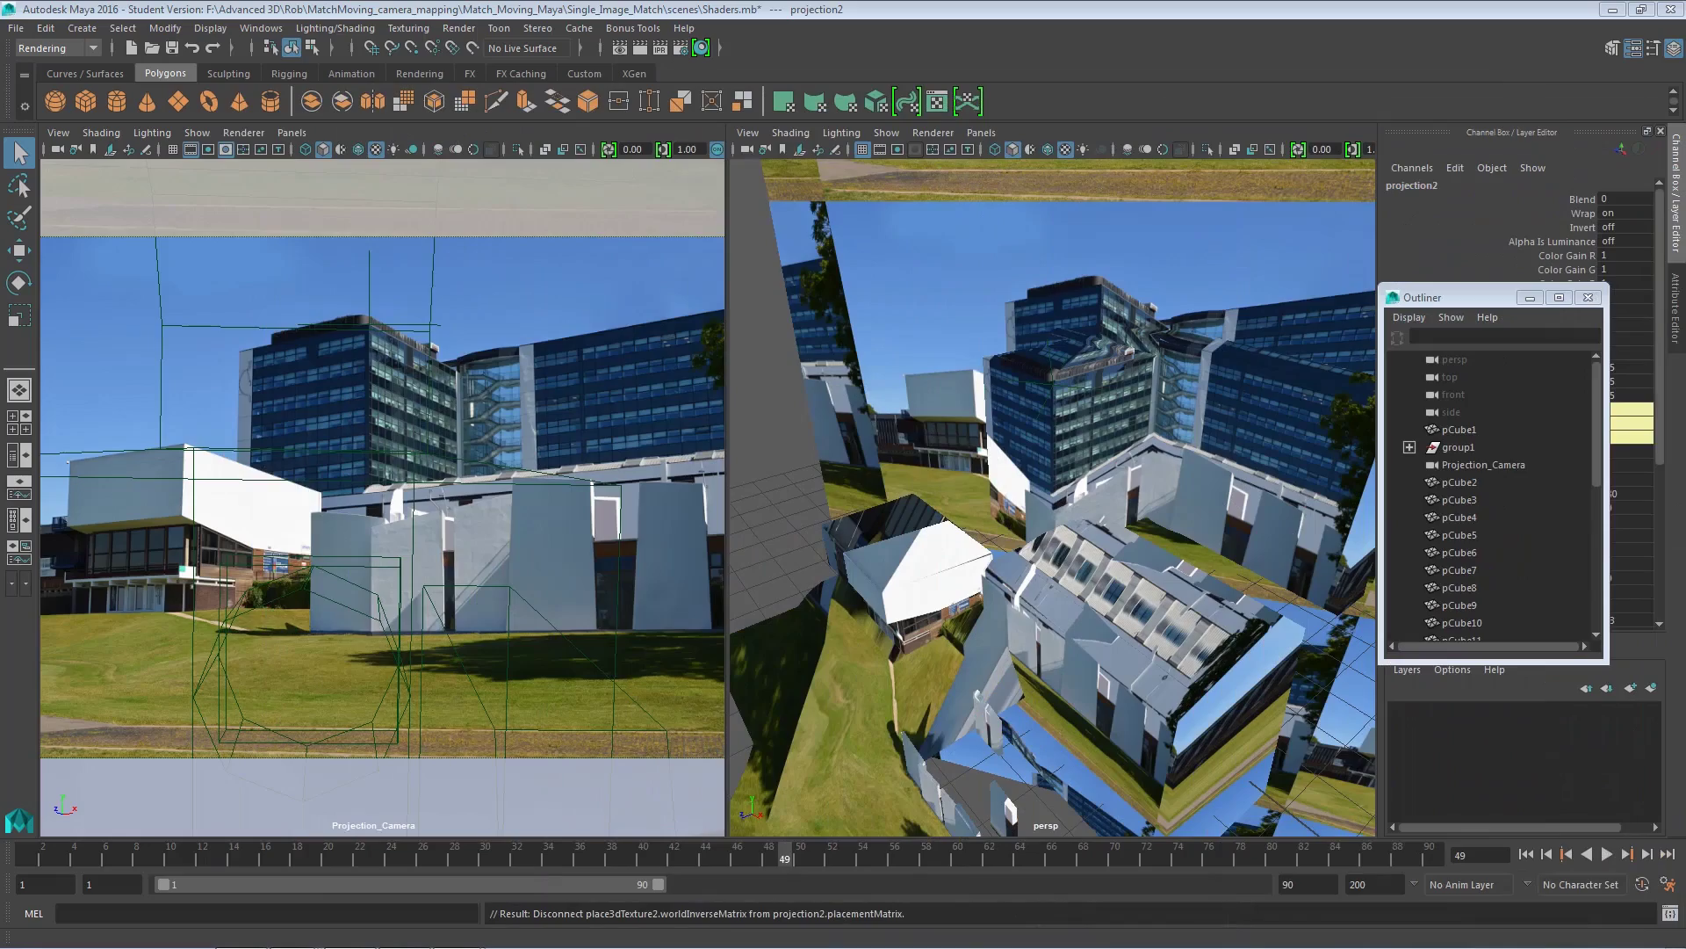
left_click(1098, 555)
key("space")
left_click_drag(900, 566, 875, 438, "alt")
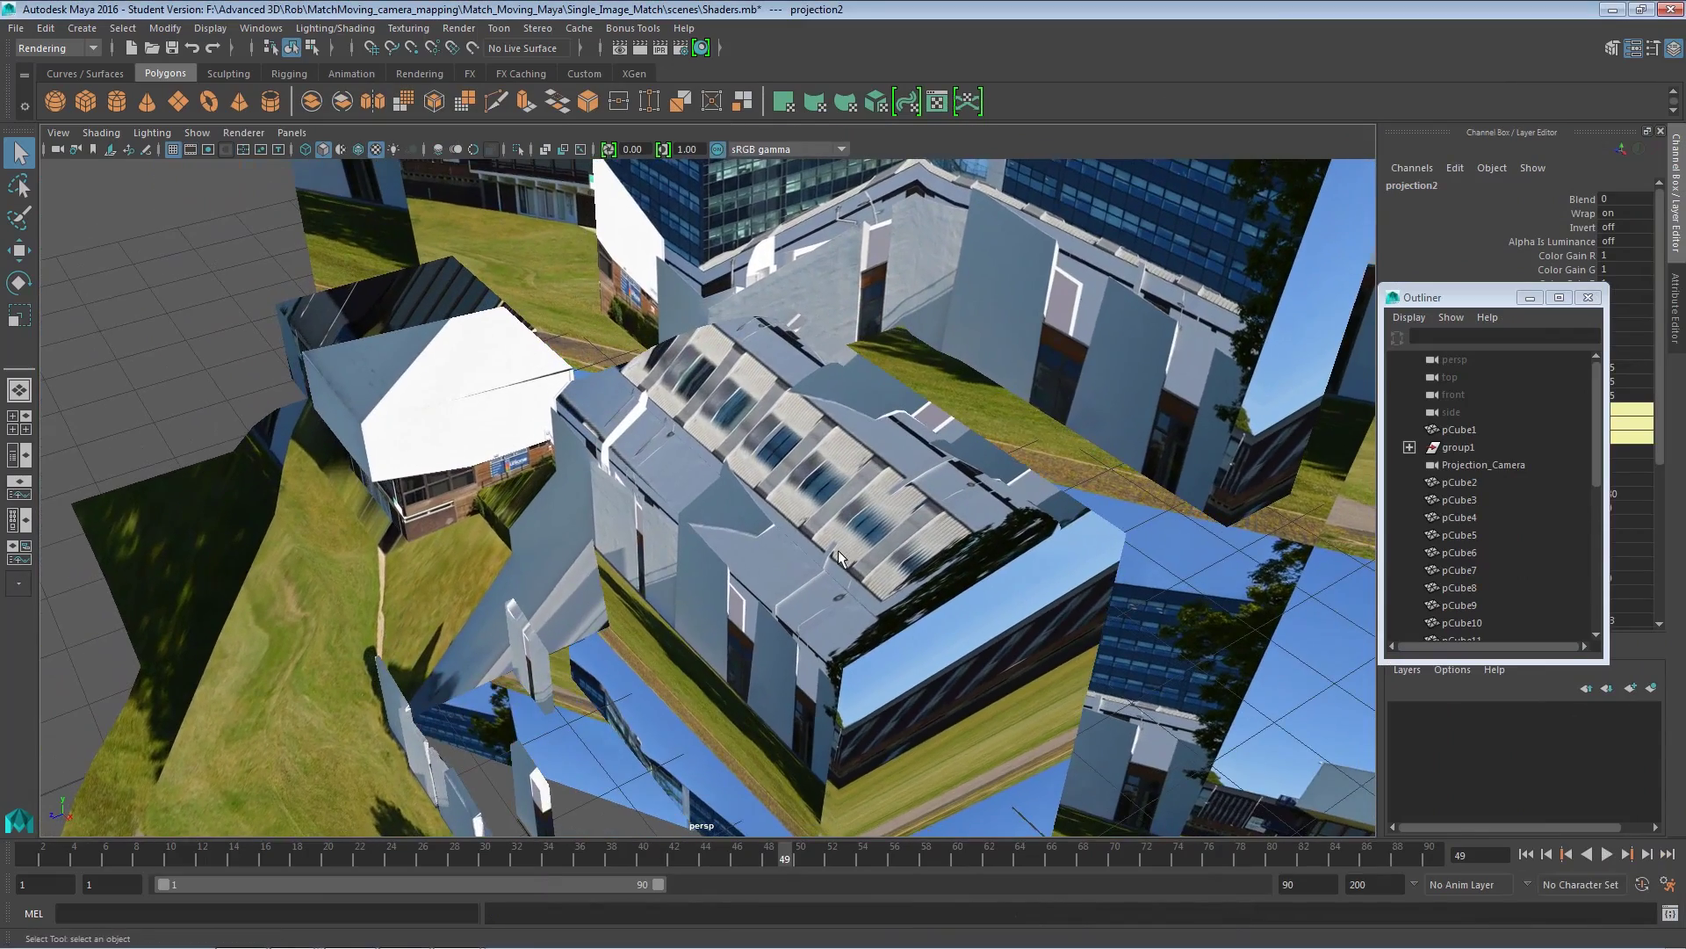
left_click(829, 579)
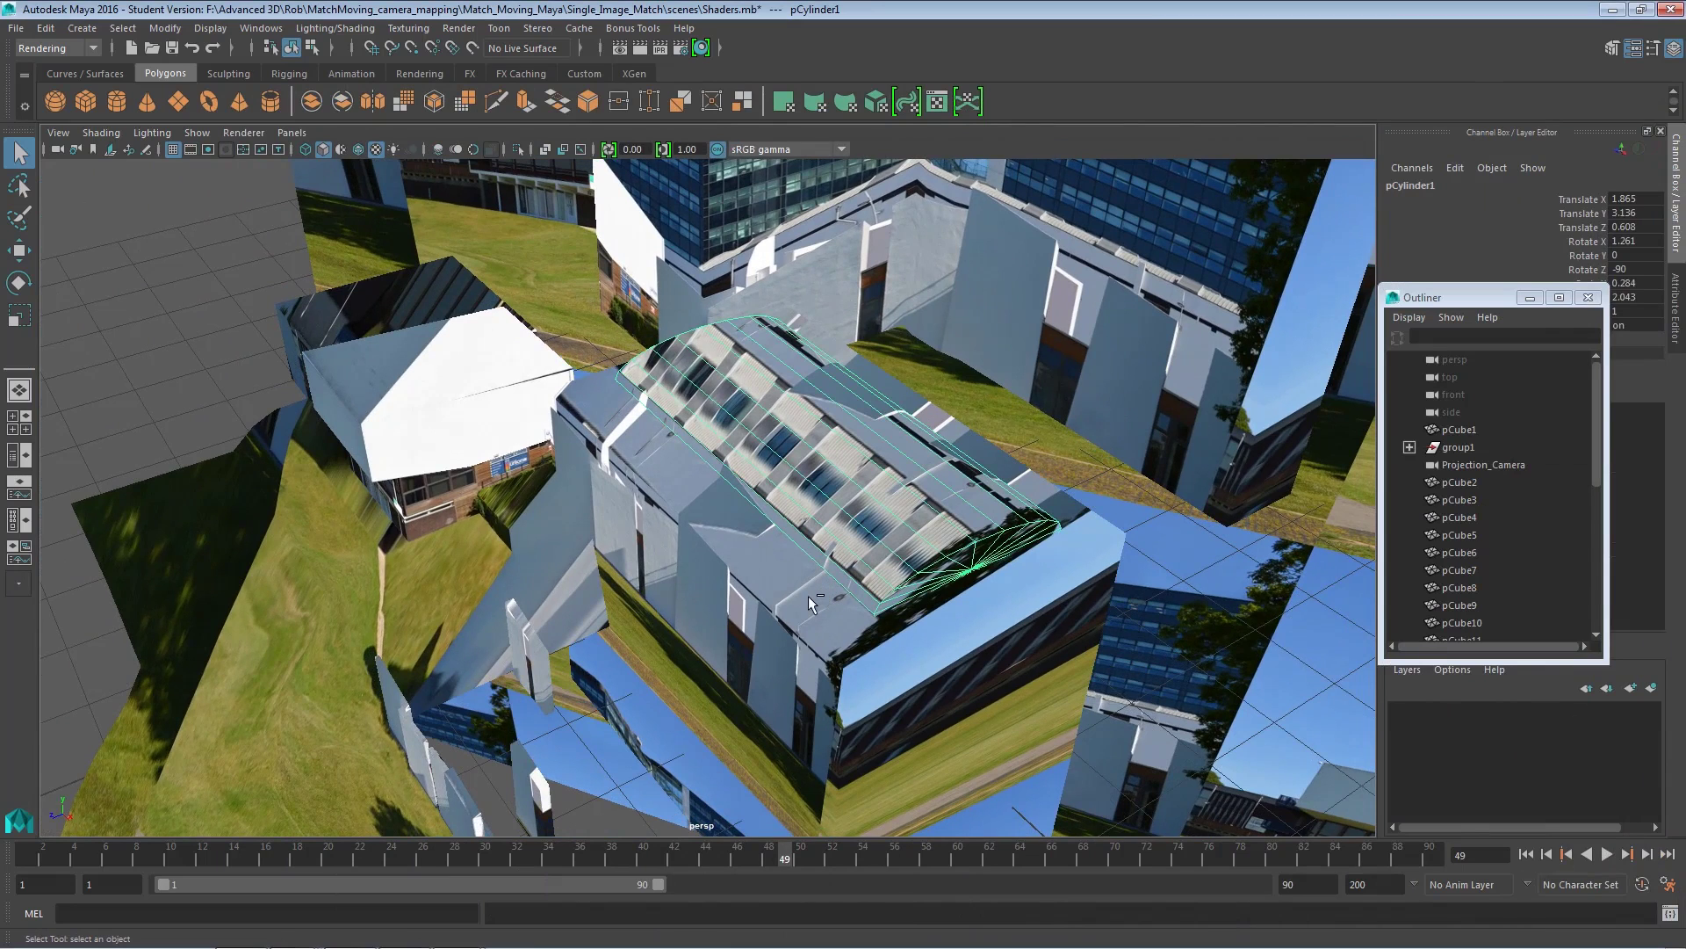
left_click(805, 589)
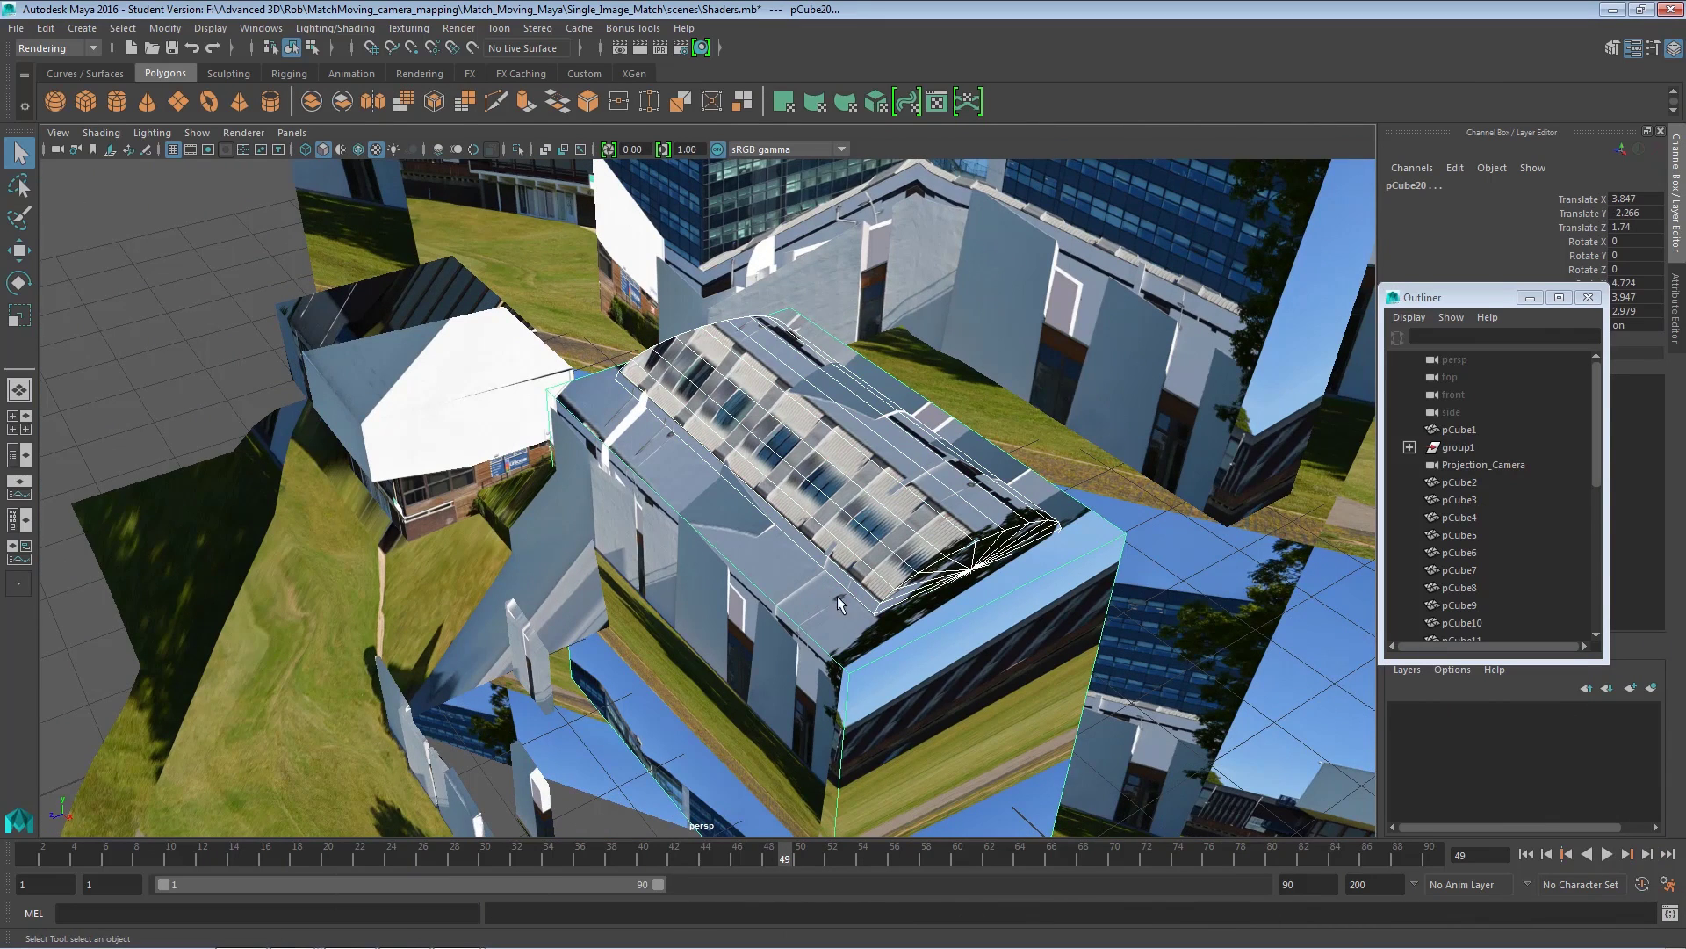
left_click_drag(805, 588, 830, 539, "alt")
right_click_drag(830, 540, 1004, 913)
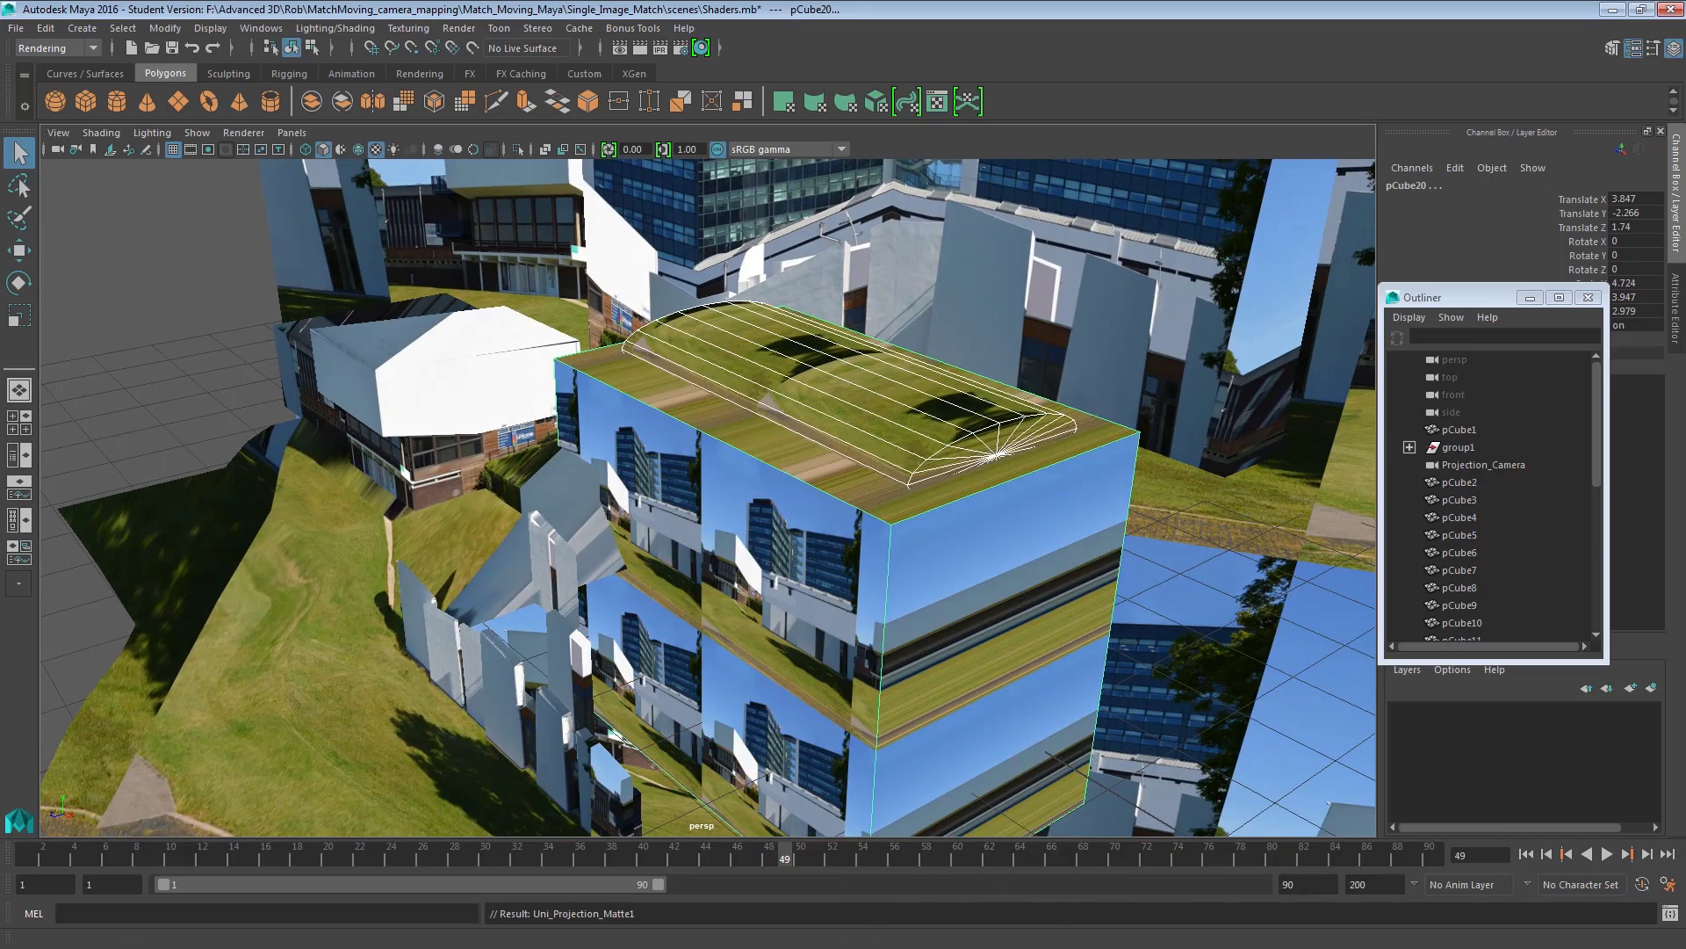
Set projection2 to the Perspective projection type and link it to the Projection camera.
left_click_drag(1685, 37, 652, 56)
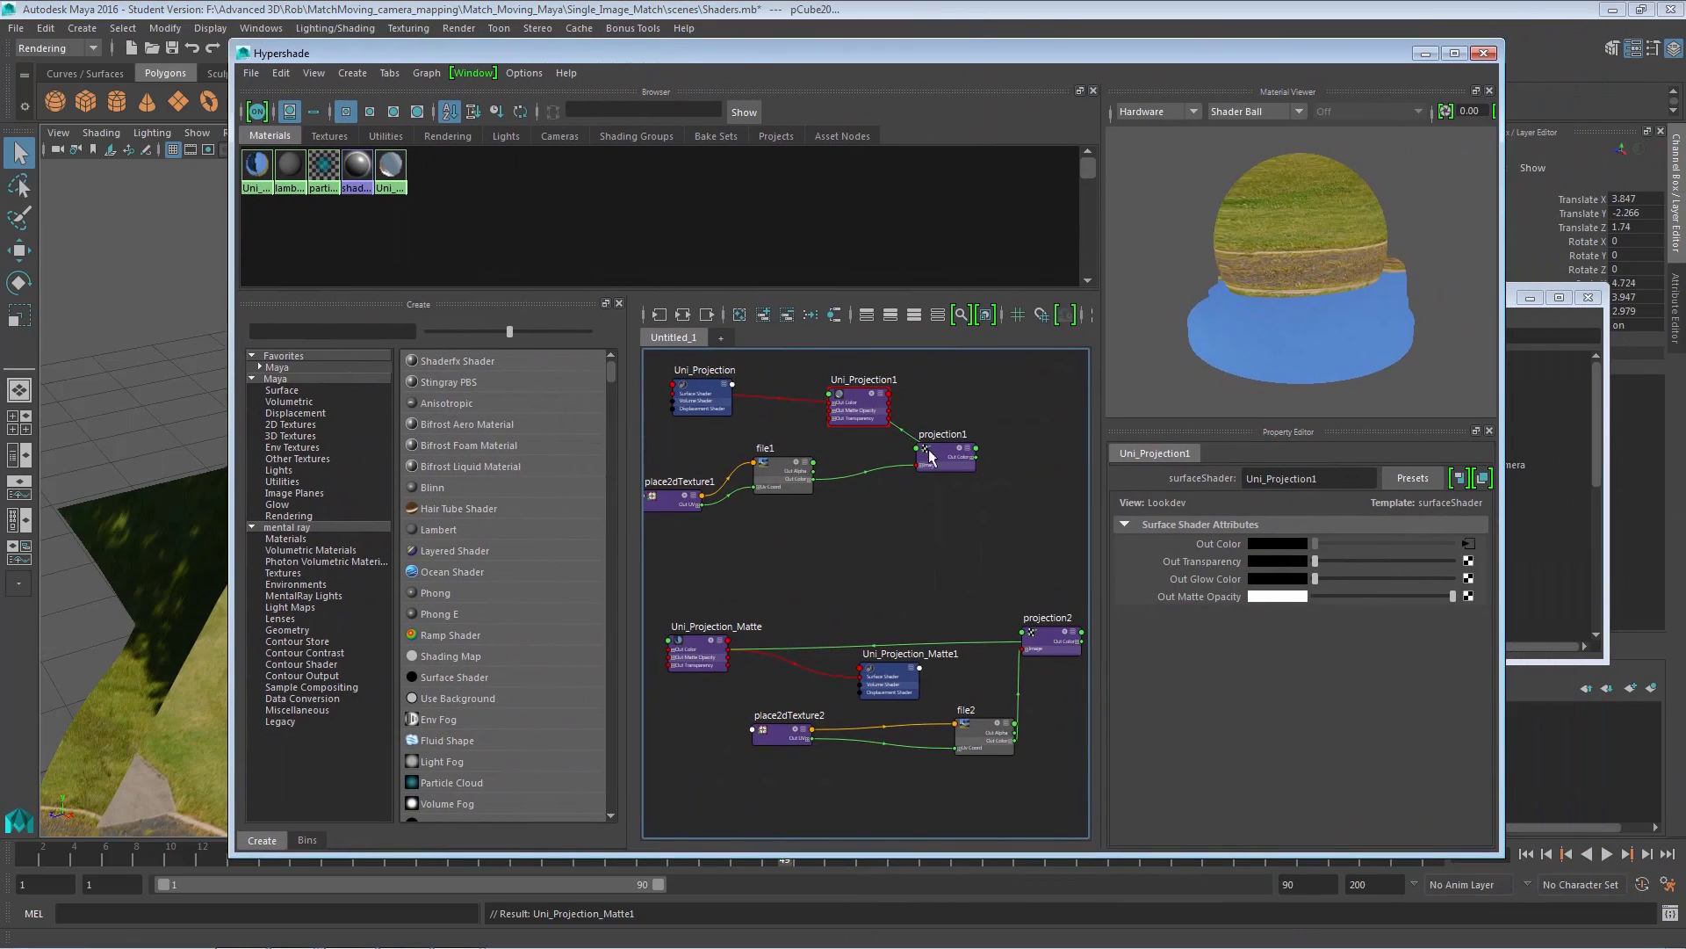
left_click(1051, 633)
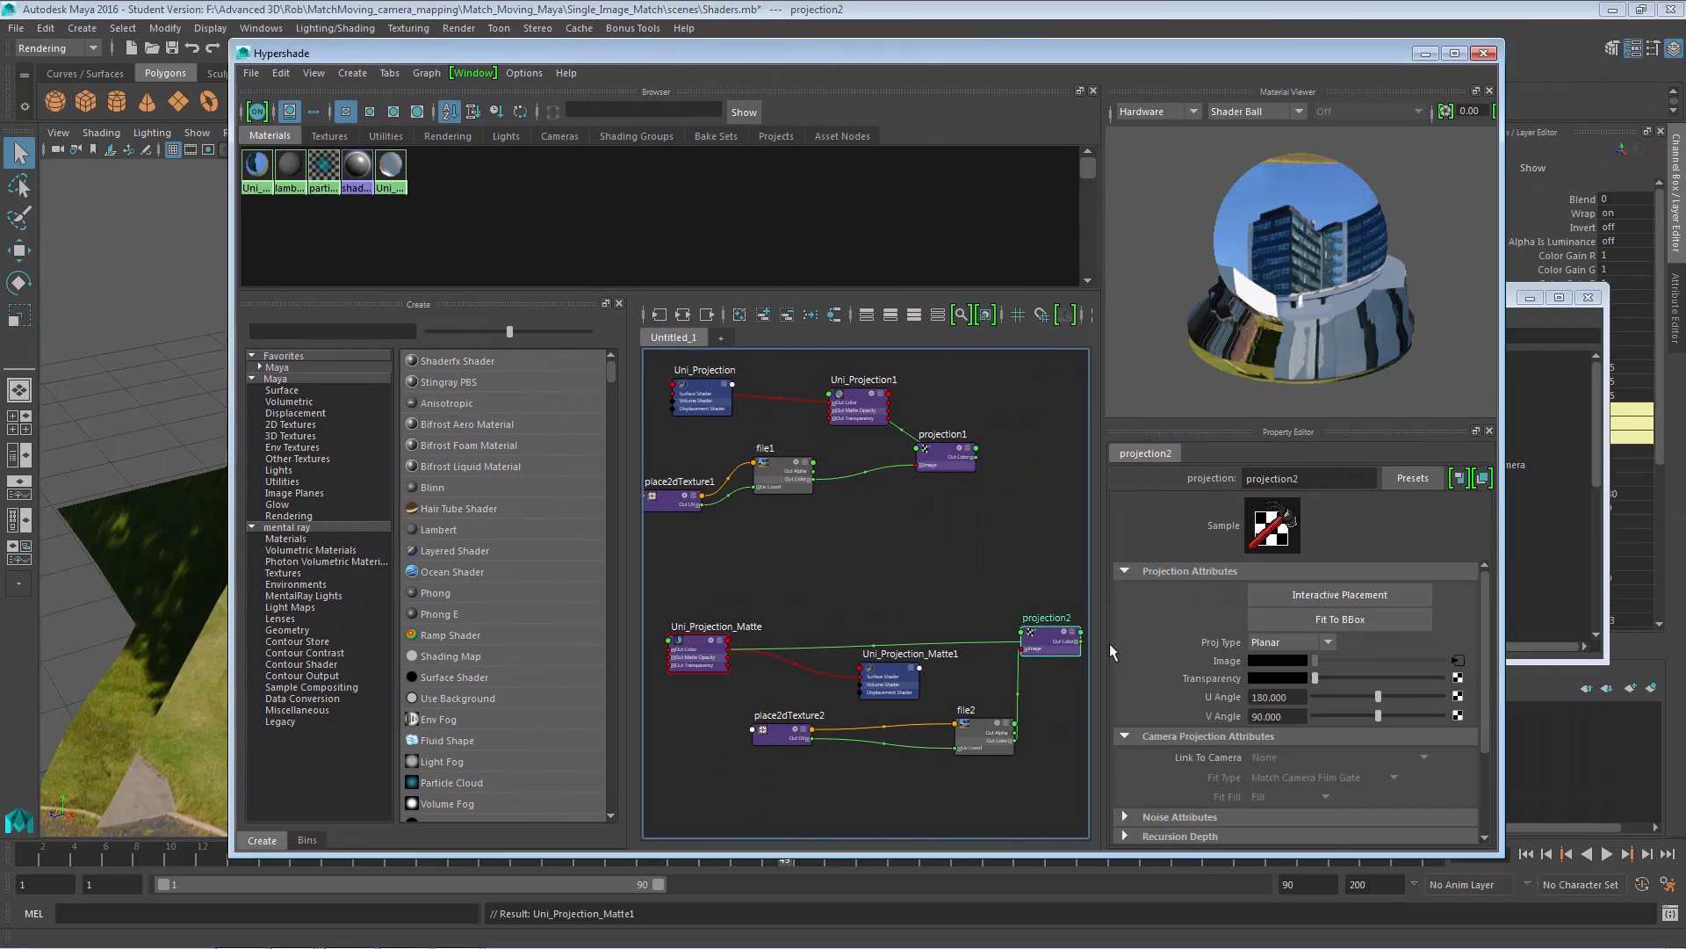
left_click(1330, 641)
left_click(1304, 803)
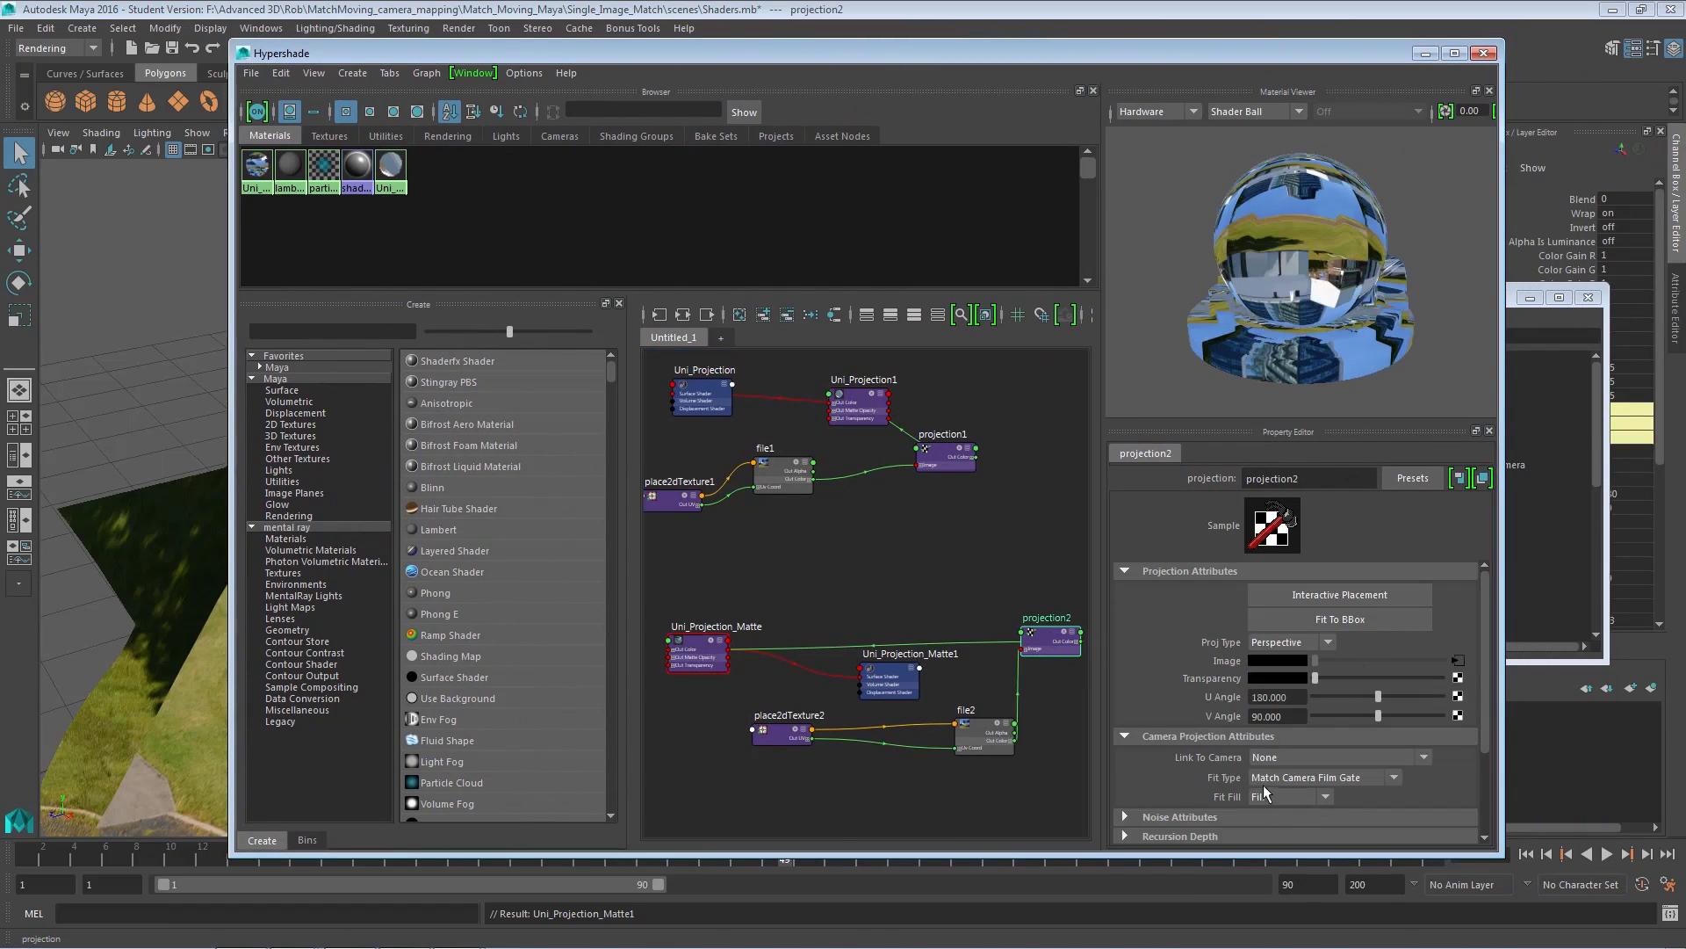
left_click(1421, 757)
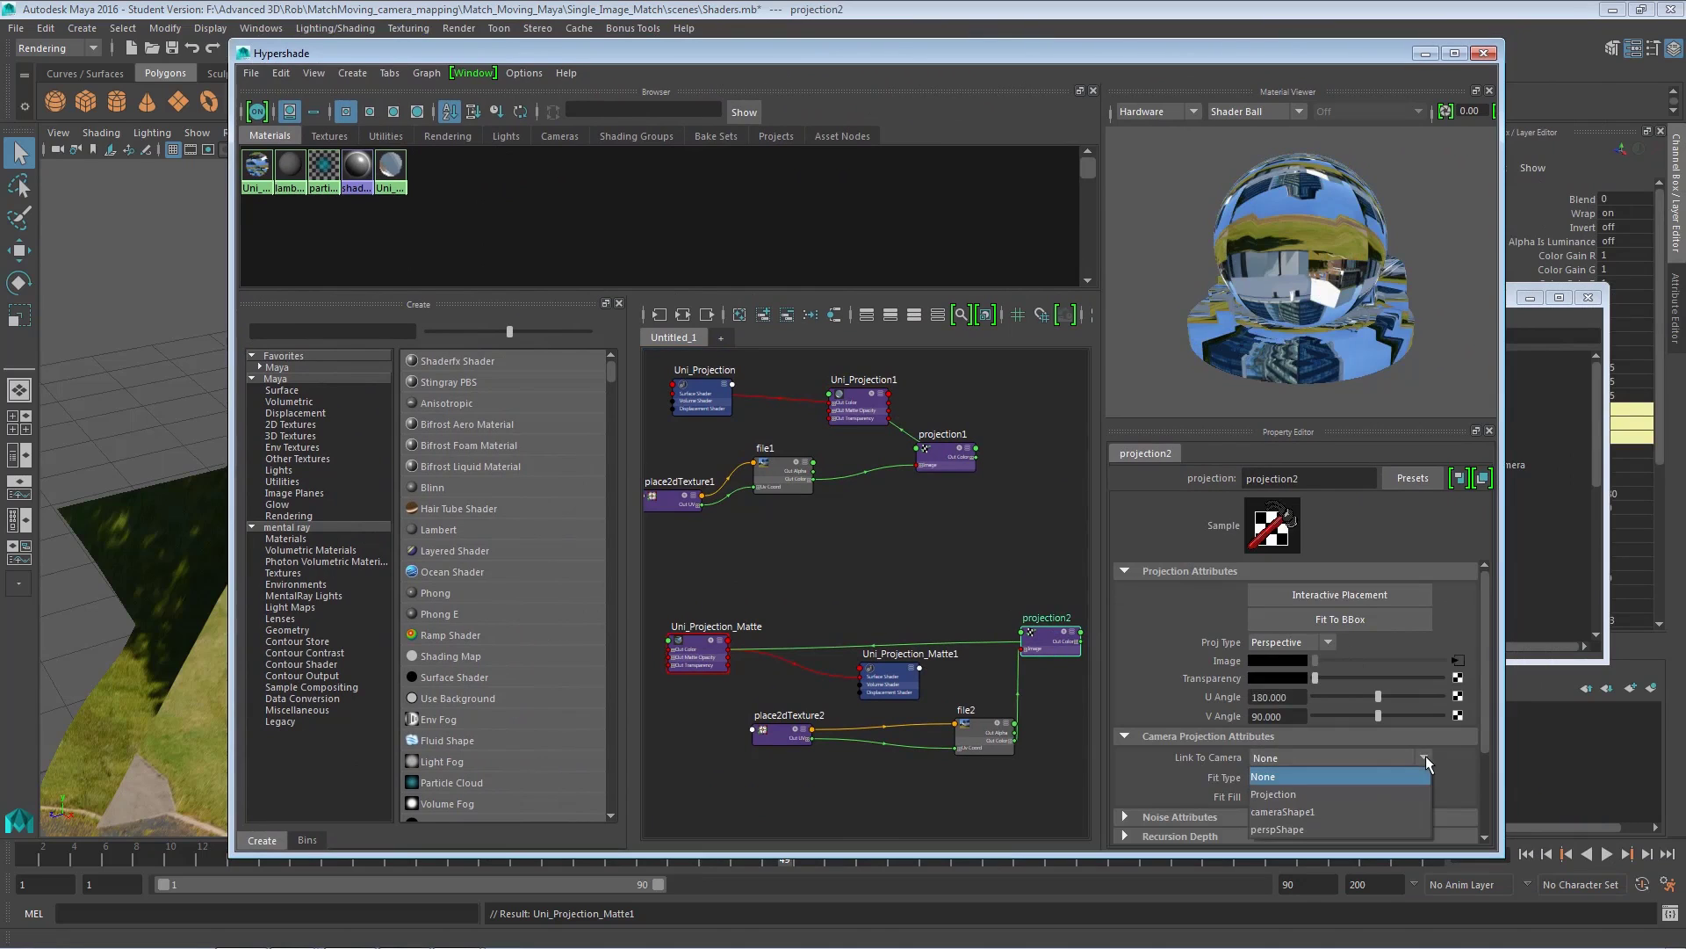
left_click(1331, 793)
left_click(1483, 54)
Play the animation through camera1 to examine how the matte-projected building sits behind the foreground walls.
left_click_drag(889, 552, 810, 435, "alt")
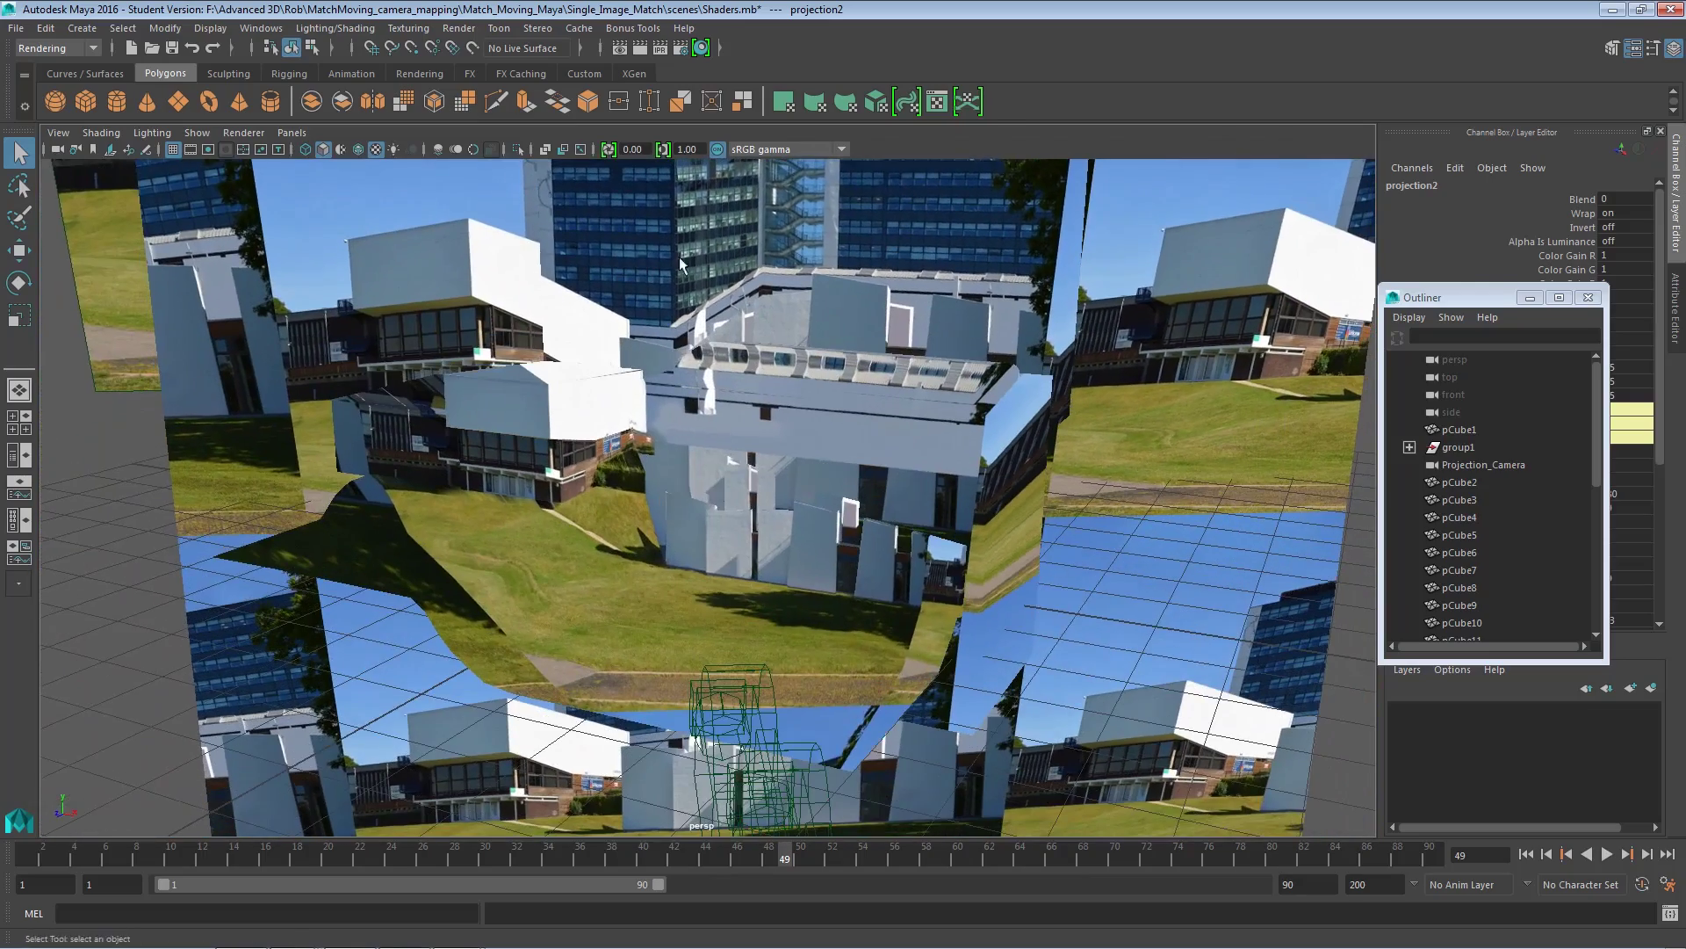
key("space")
key("space")
key("space")
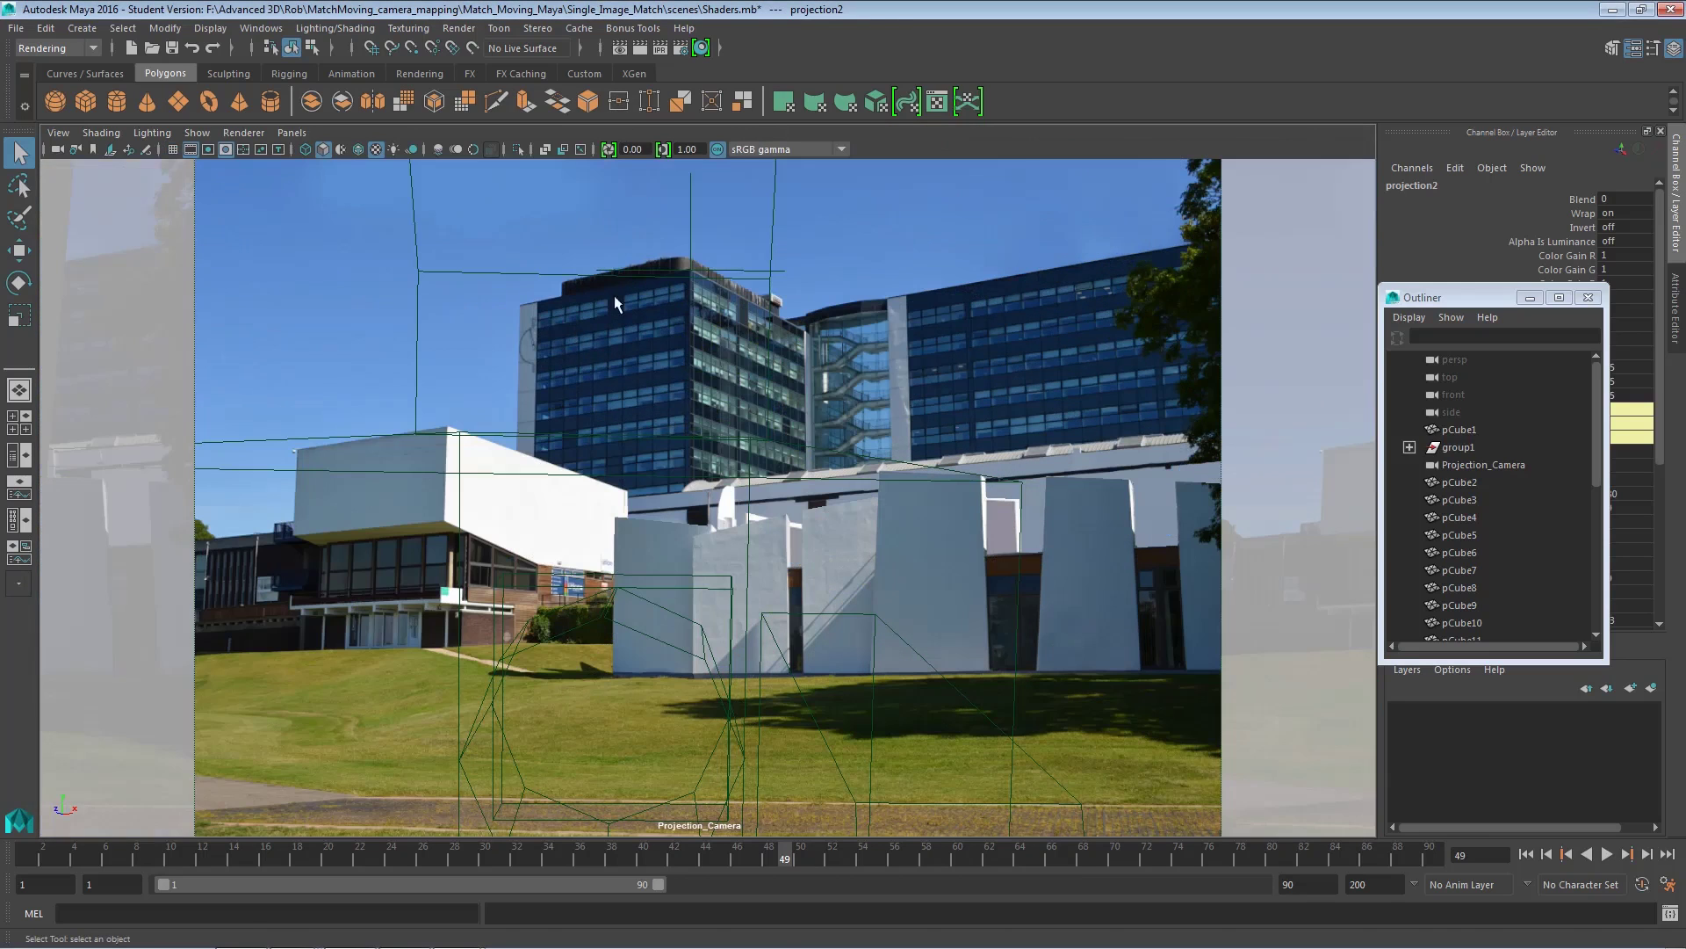
left_click(292, 133)
mouse_move(362, 151)
left_click(509, 169)
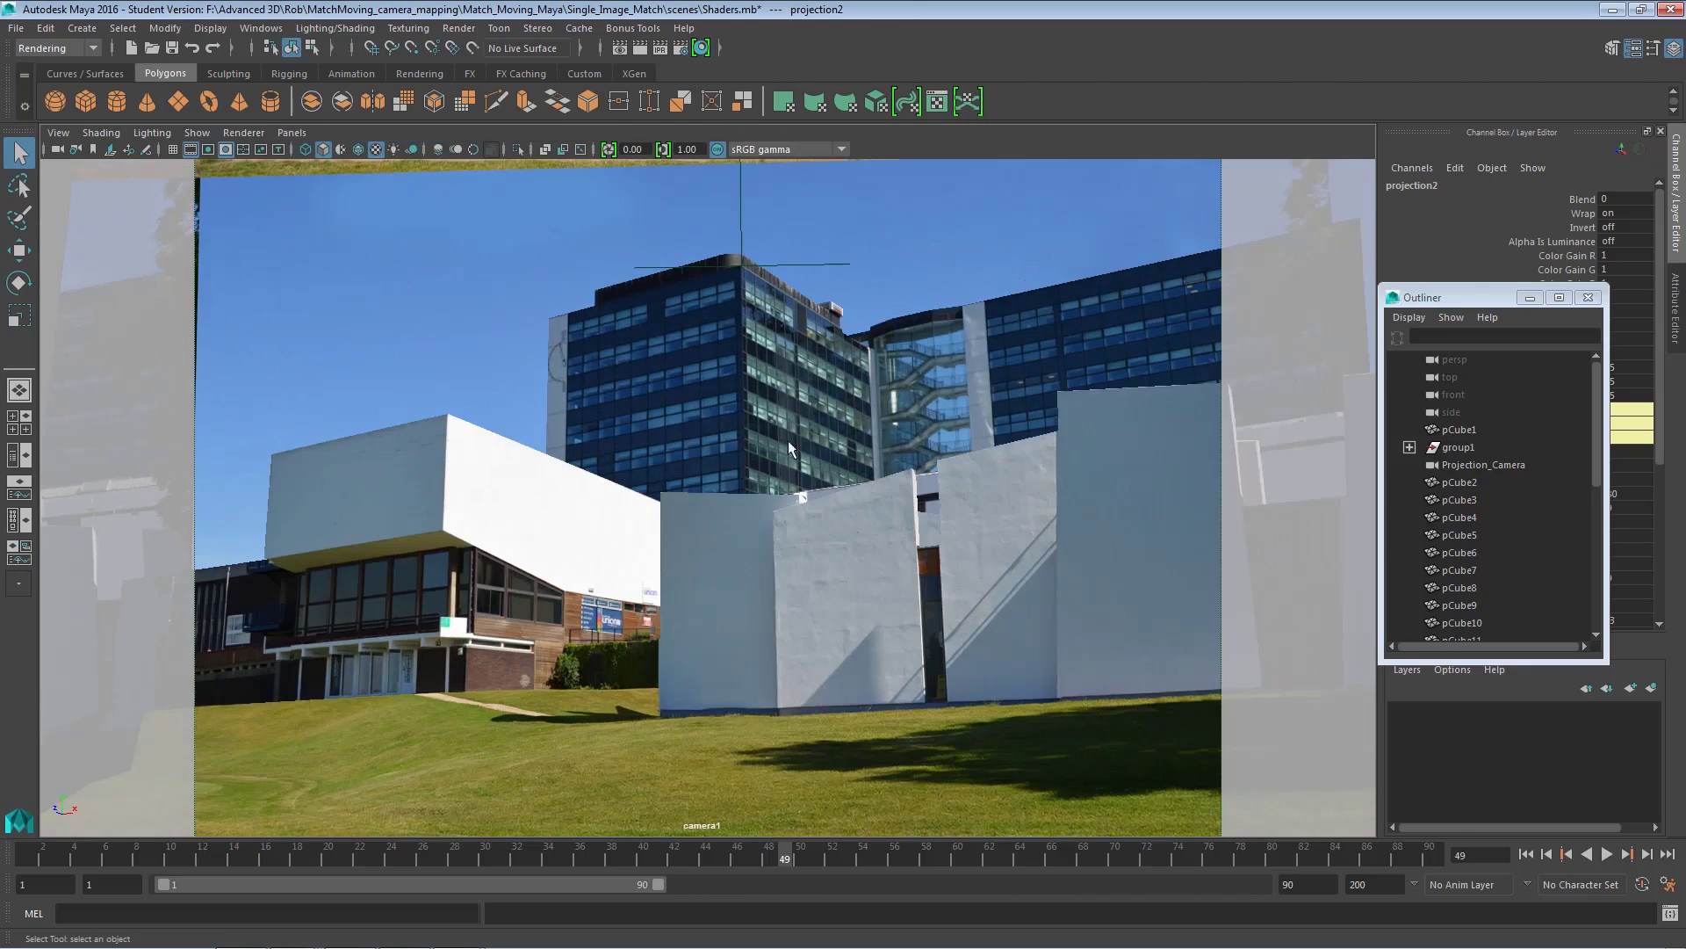
left_click(1608, 854)
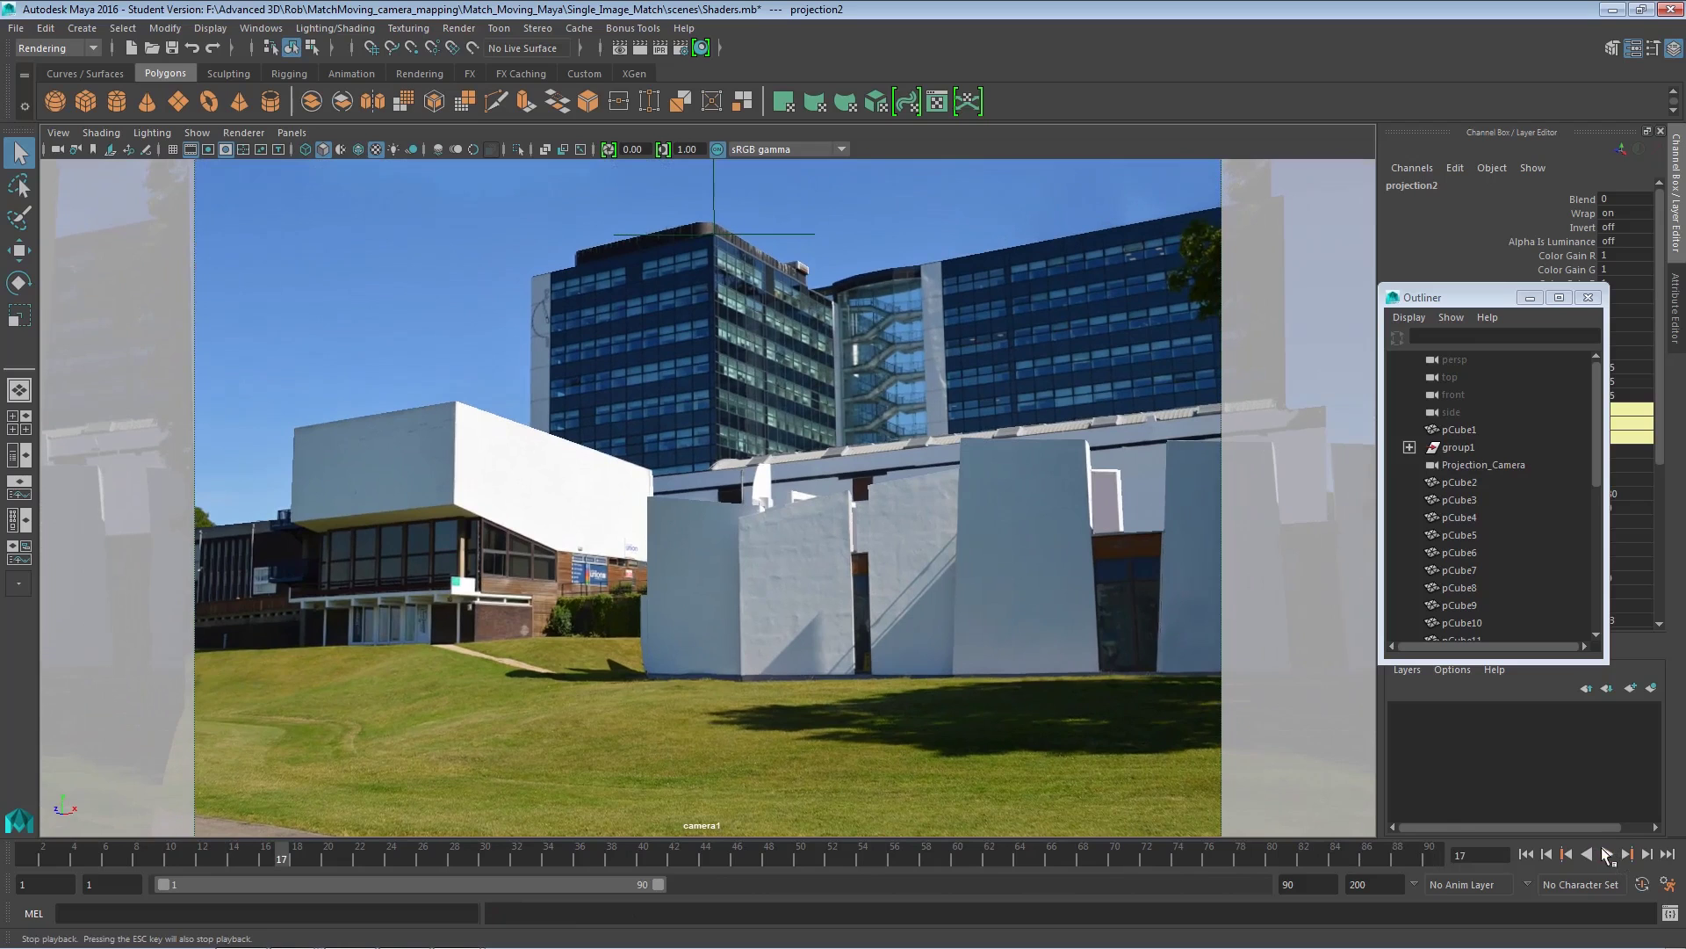
left_click(1608, 854)
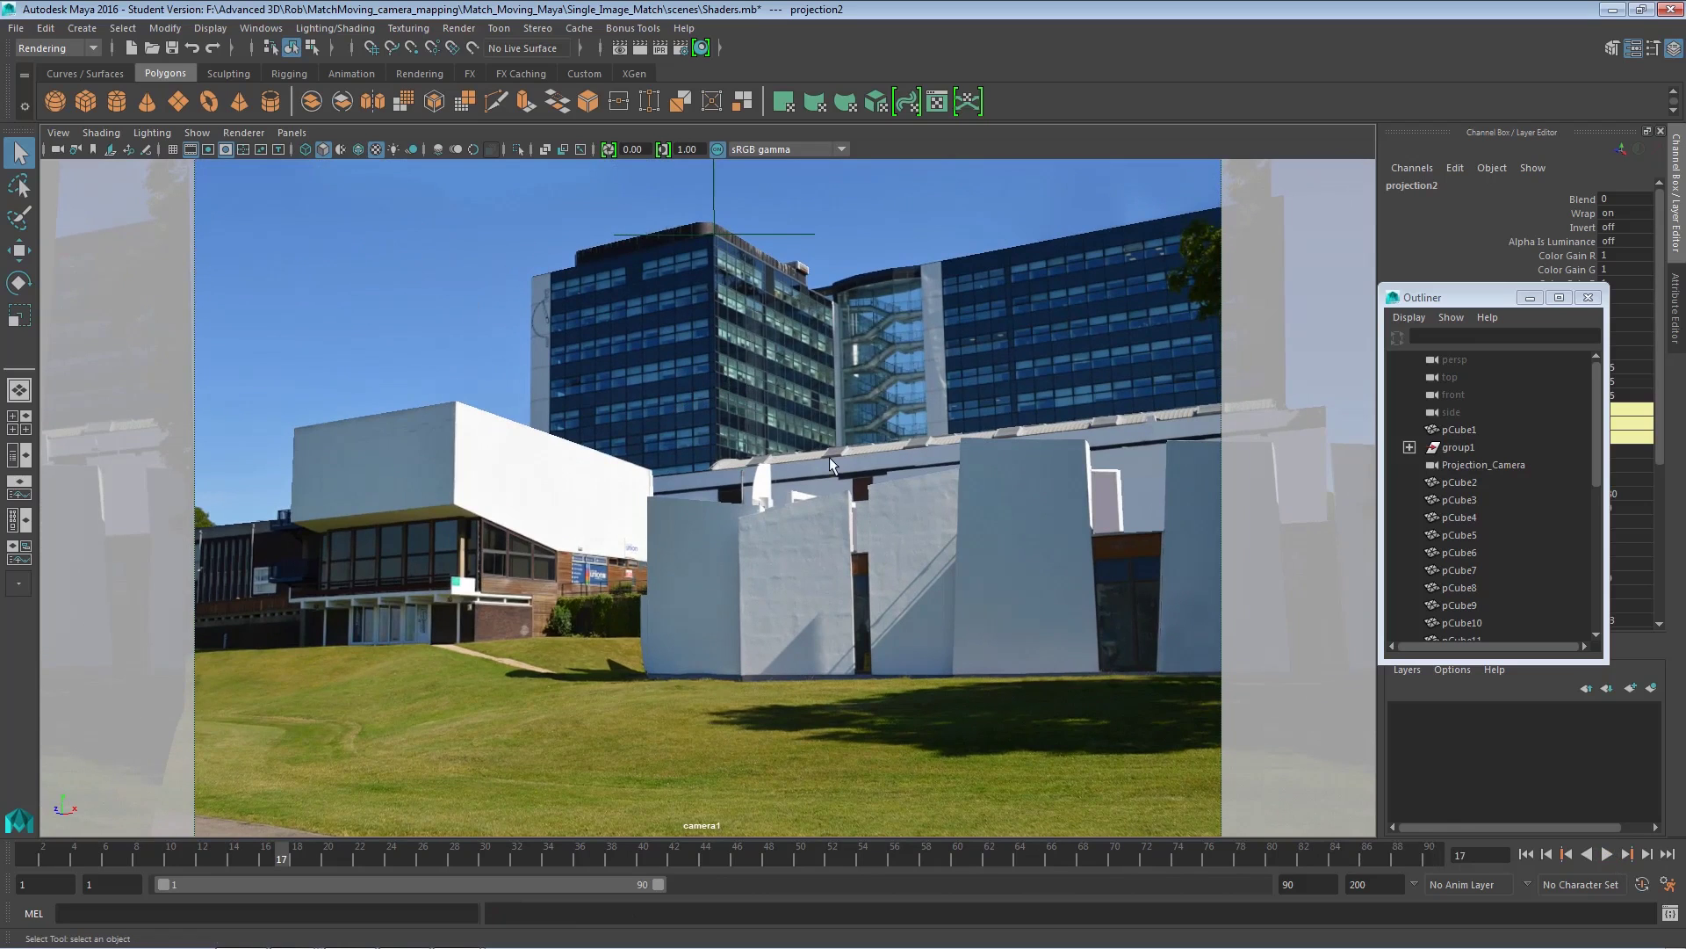
Return to the side-by-side camera1 and persp views, and save the scene.
key("space")
left_click_drag(966, 457, 1388, 395, "alt")
key("ctrl+s")
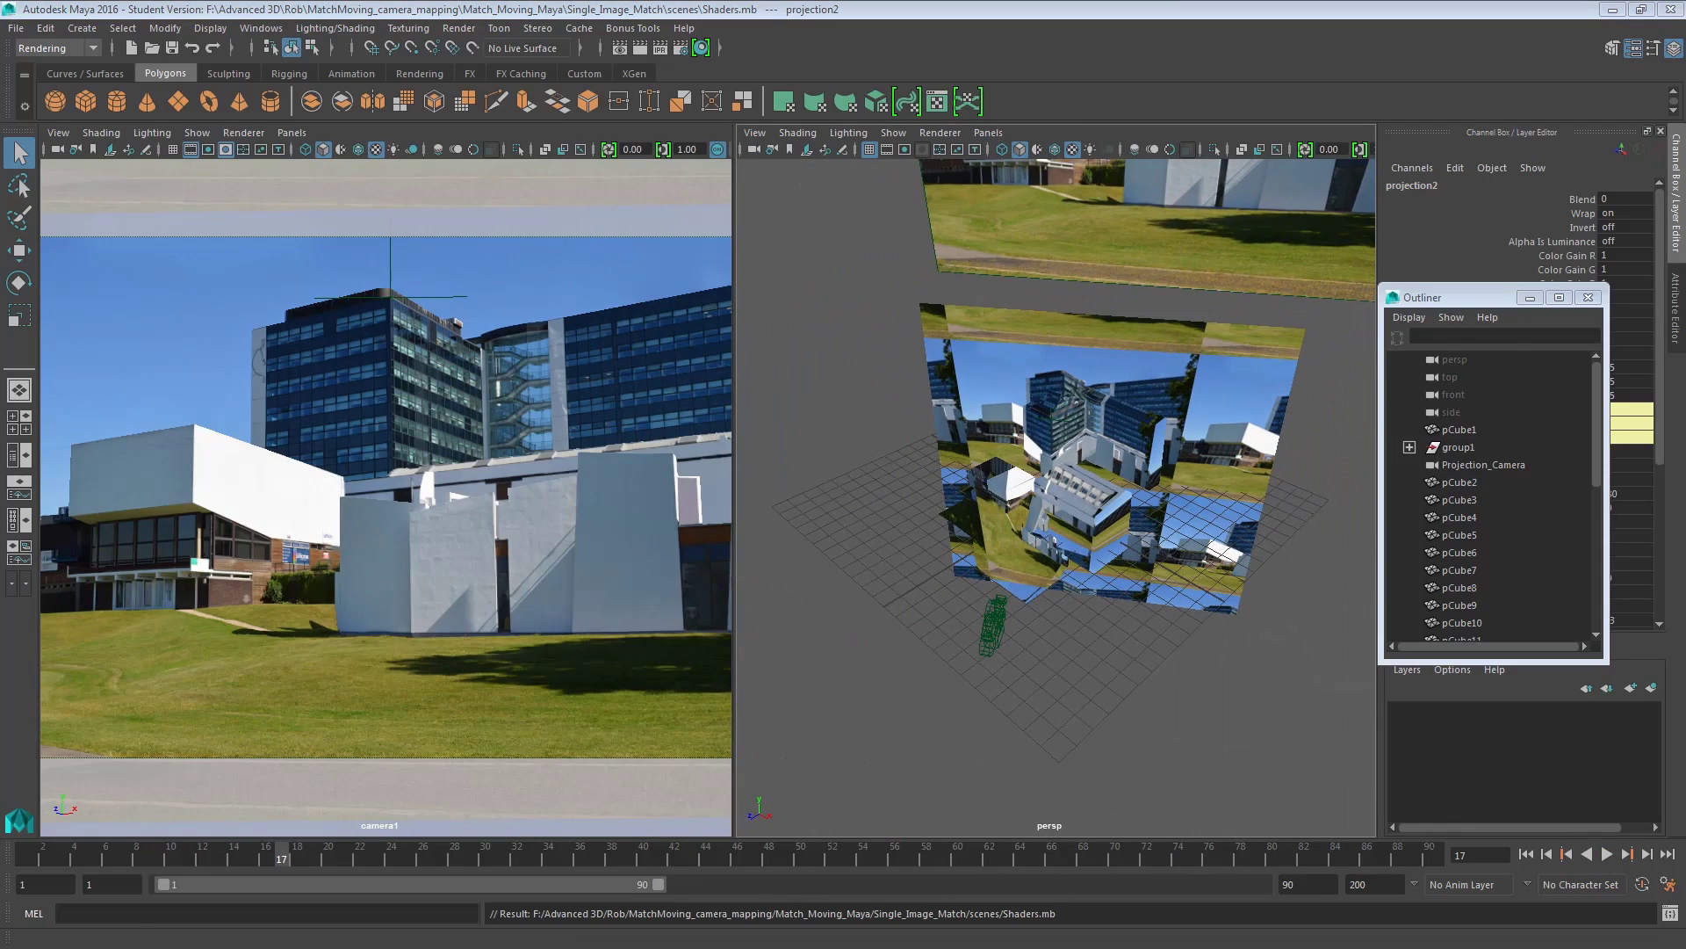
Create a third Surface Shader in the Hypershade and place its two nodes beneath the Uni_Projection_Matte network, keeping the other networks in place.
left_click(701, 48)
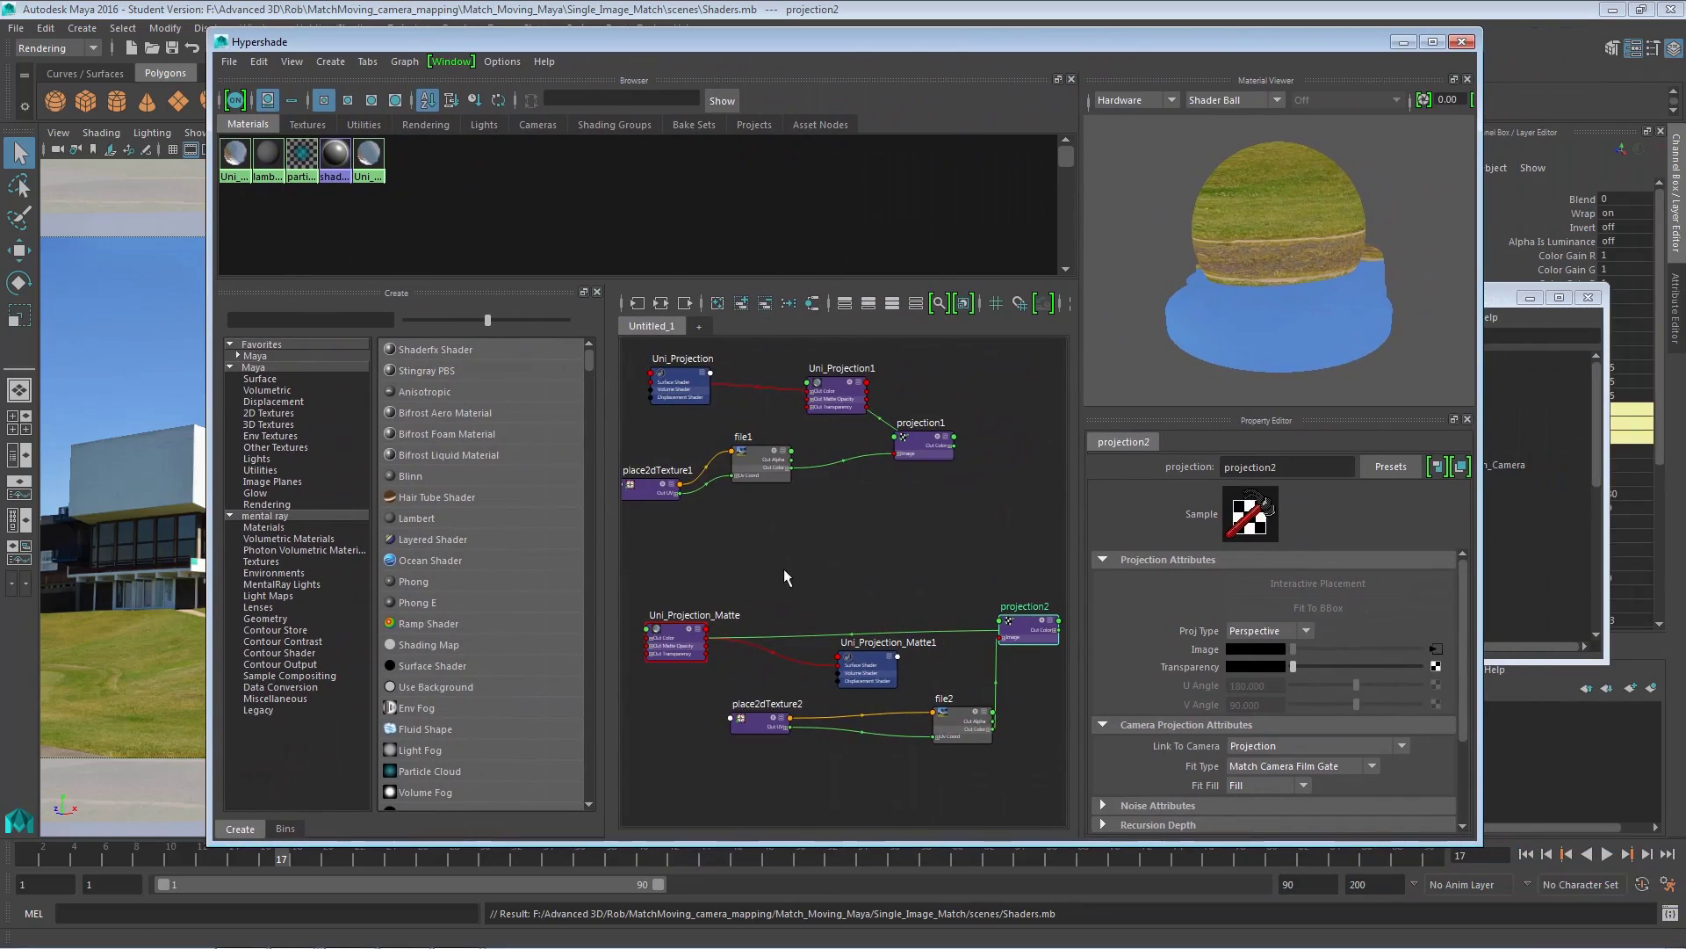
middle_click_drag(797, 741, 822, 677, "alt")
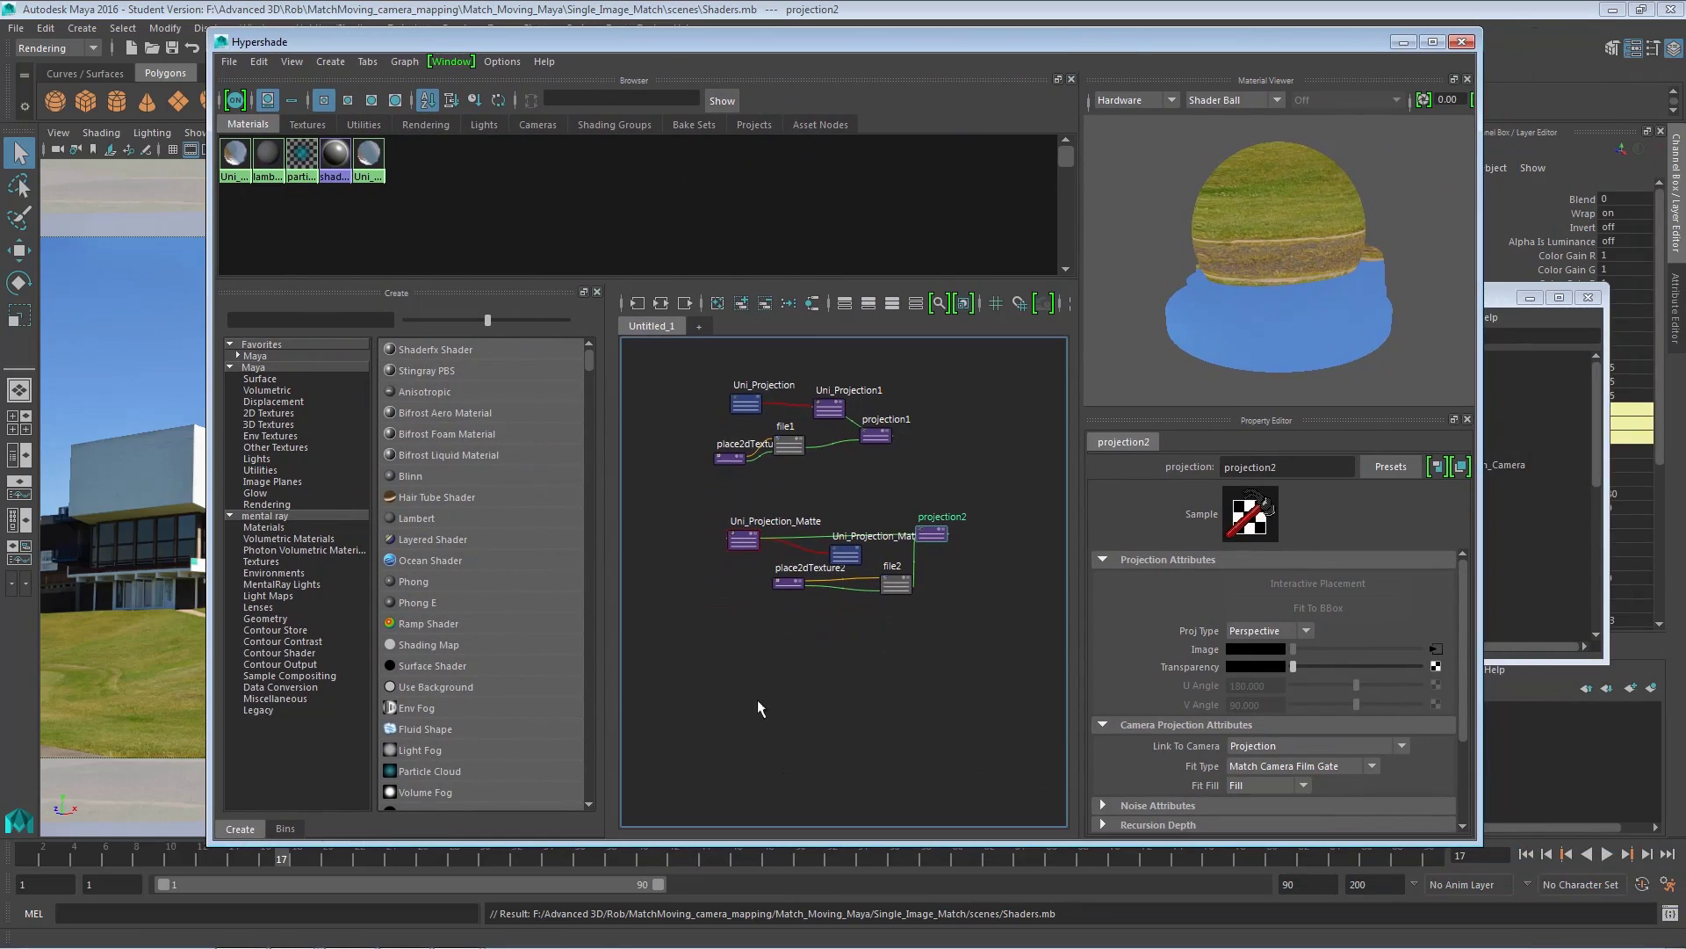
left_click(443, 665)
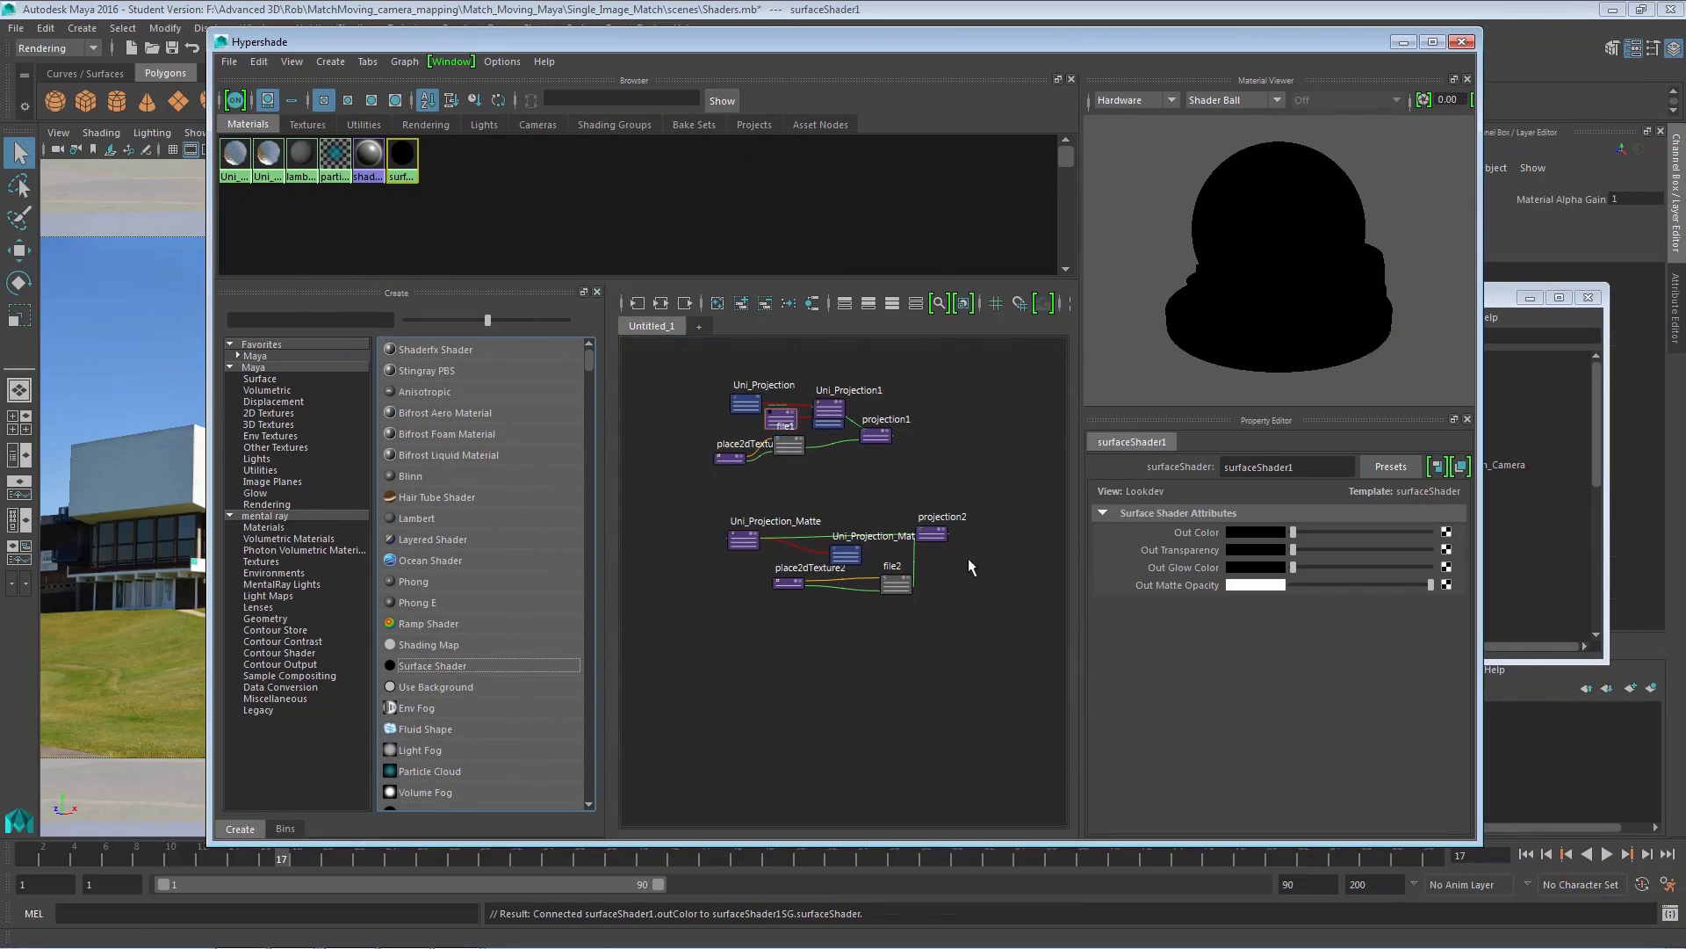
left_click_drag(778, 428, 720, 701)
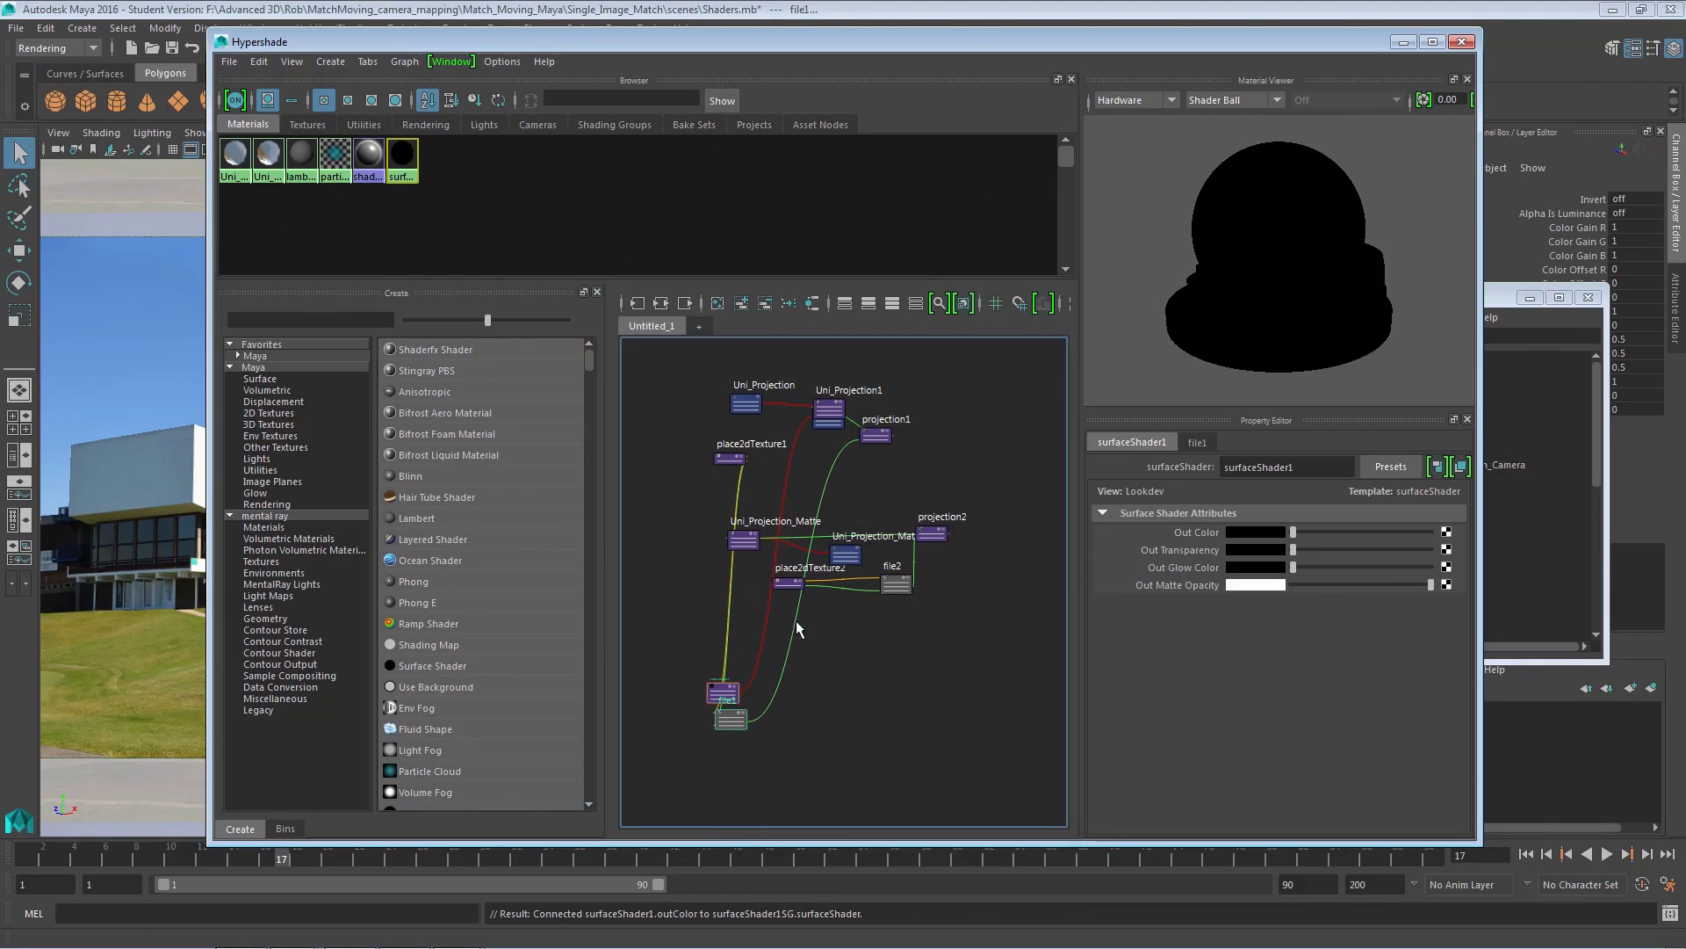
mouse_move(834, 414)
left_mouse_down()
mouse_move(830, 466)
mouse_move(837, 390)
left_mouse_up()
left_click_drag(806, 470, 809, 564)
left_click_drag(809, 665, 823, 716)
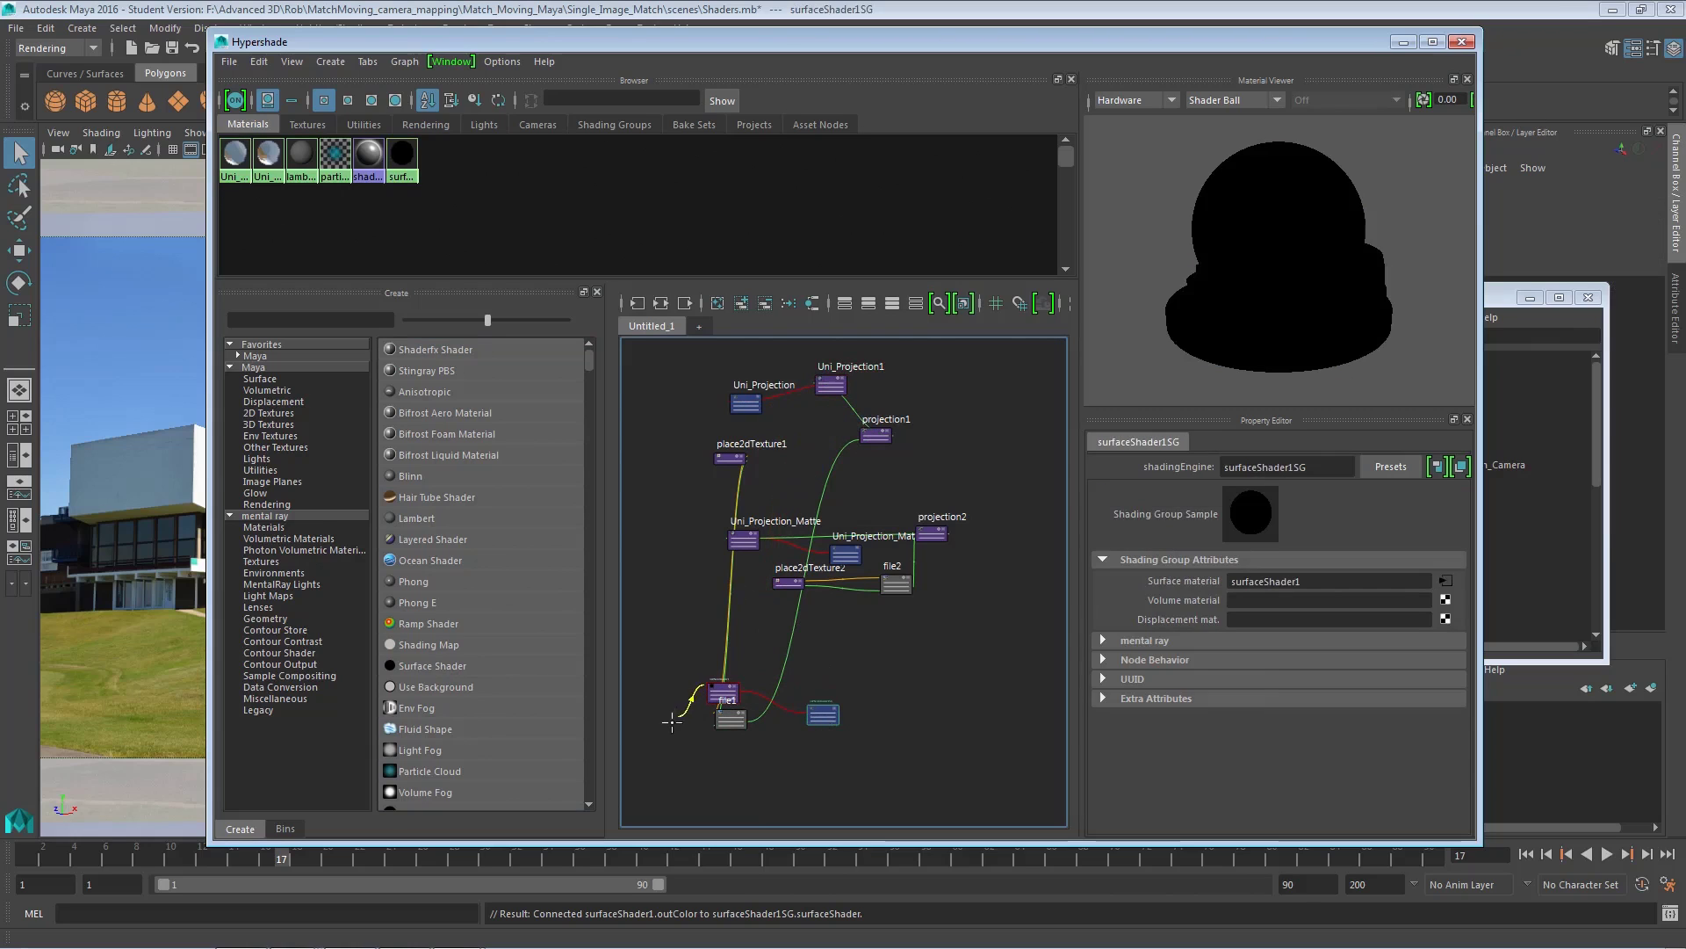
left_click_drag(707, 707, 801, 481)
left_click_drag(679, 773, 716, 703)
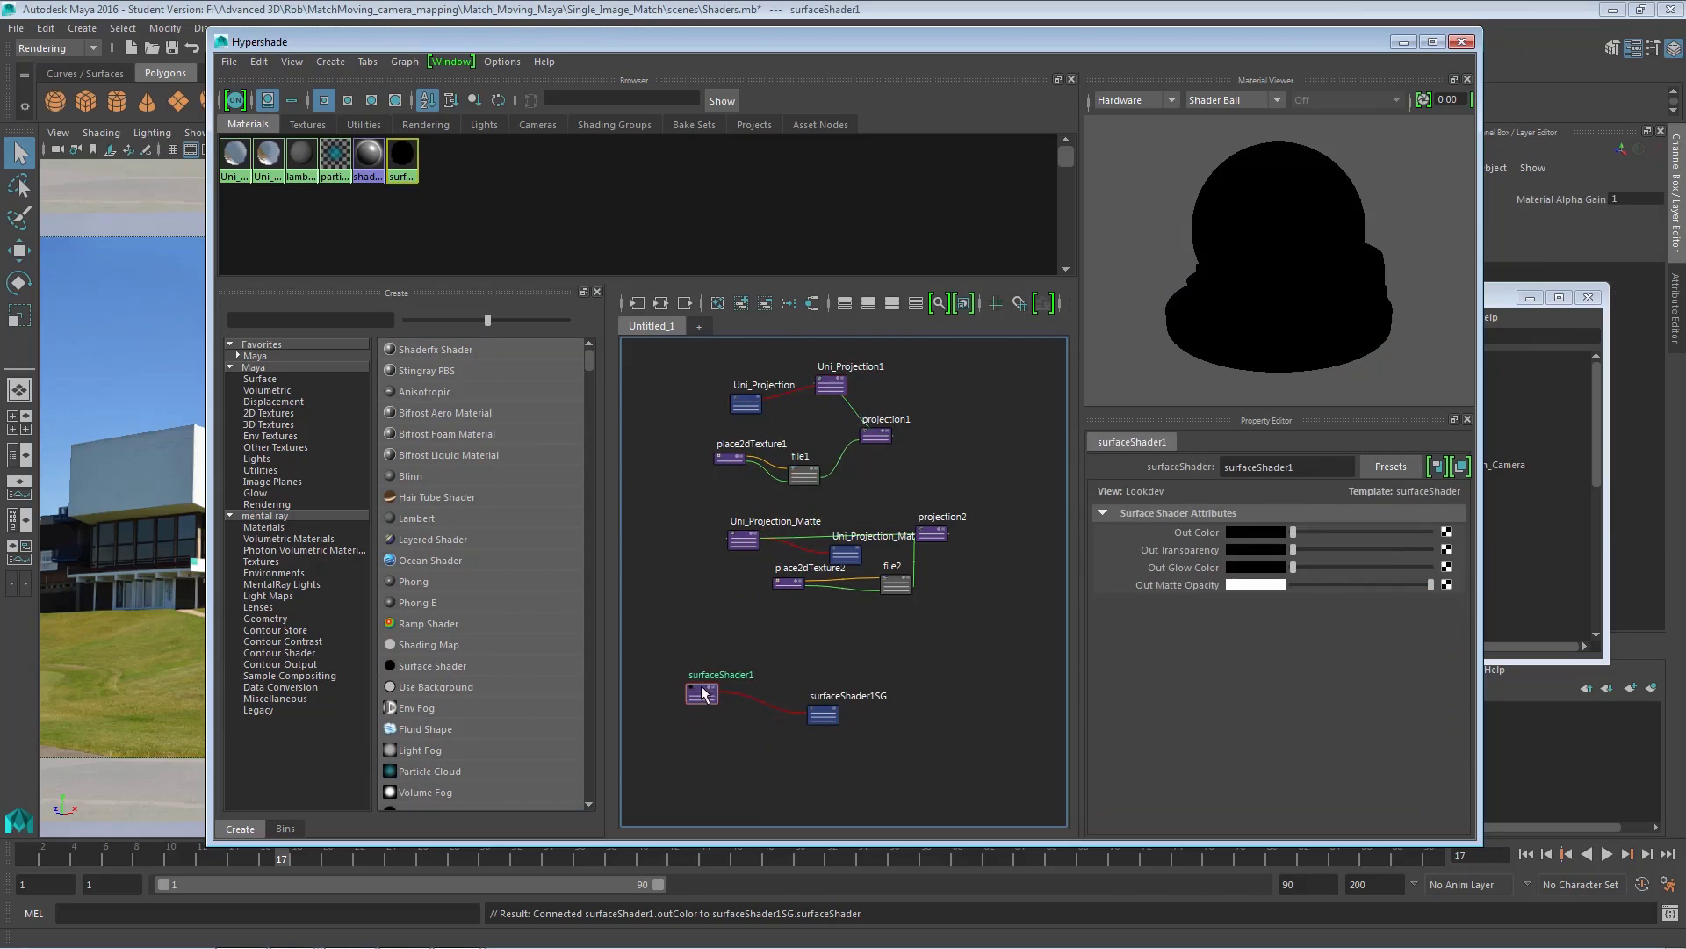
left_click(834, 713)
left_click_drag(834, 713, 817, 702)
Rename the shading group of the new surface shader as Sky.
scroll(809, 707, "up", 2)
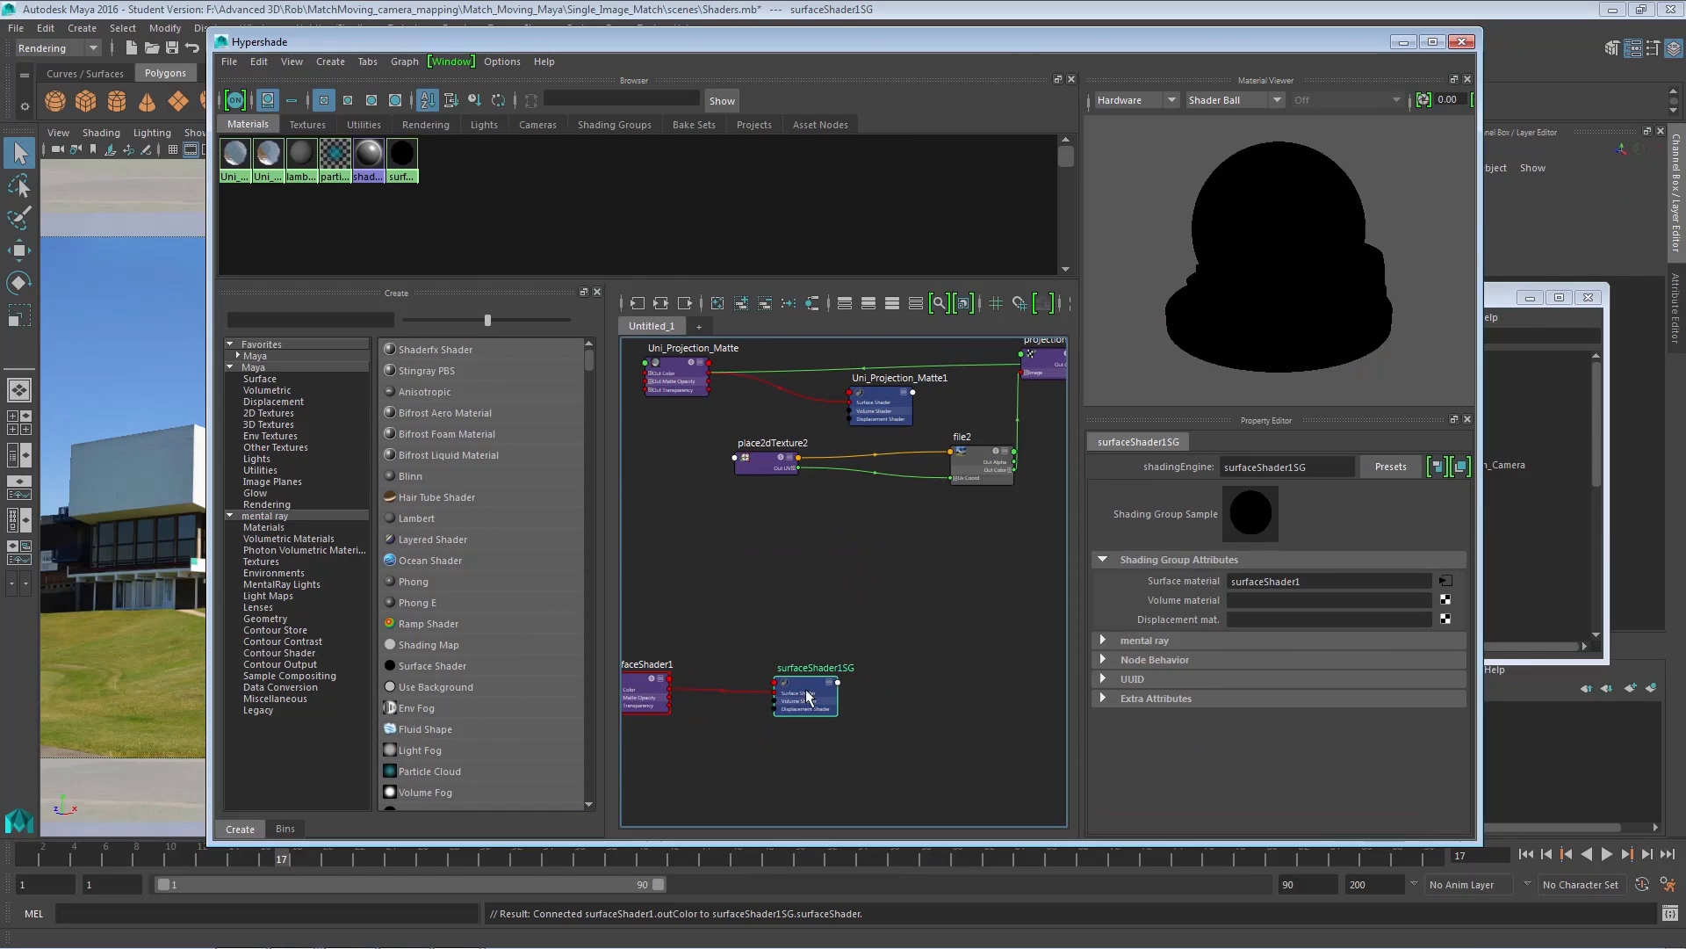
left_click_drag(1315, 472, 1208, 469)
type("Sky")
key("Return")
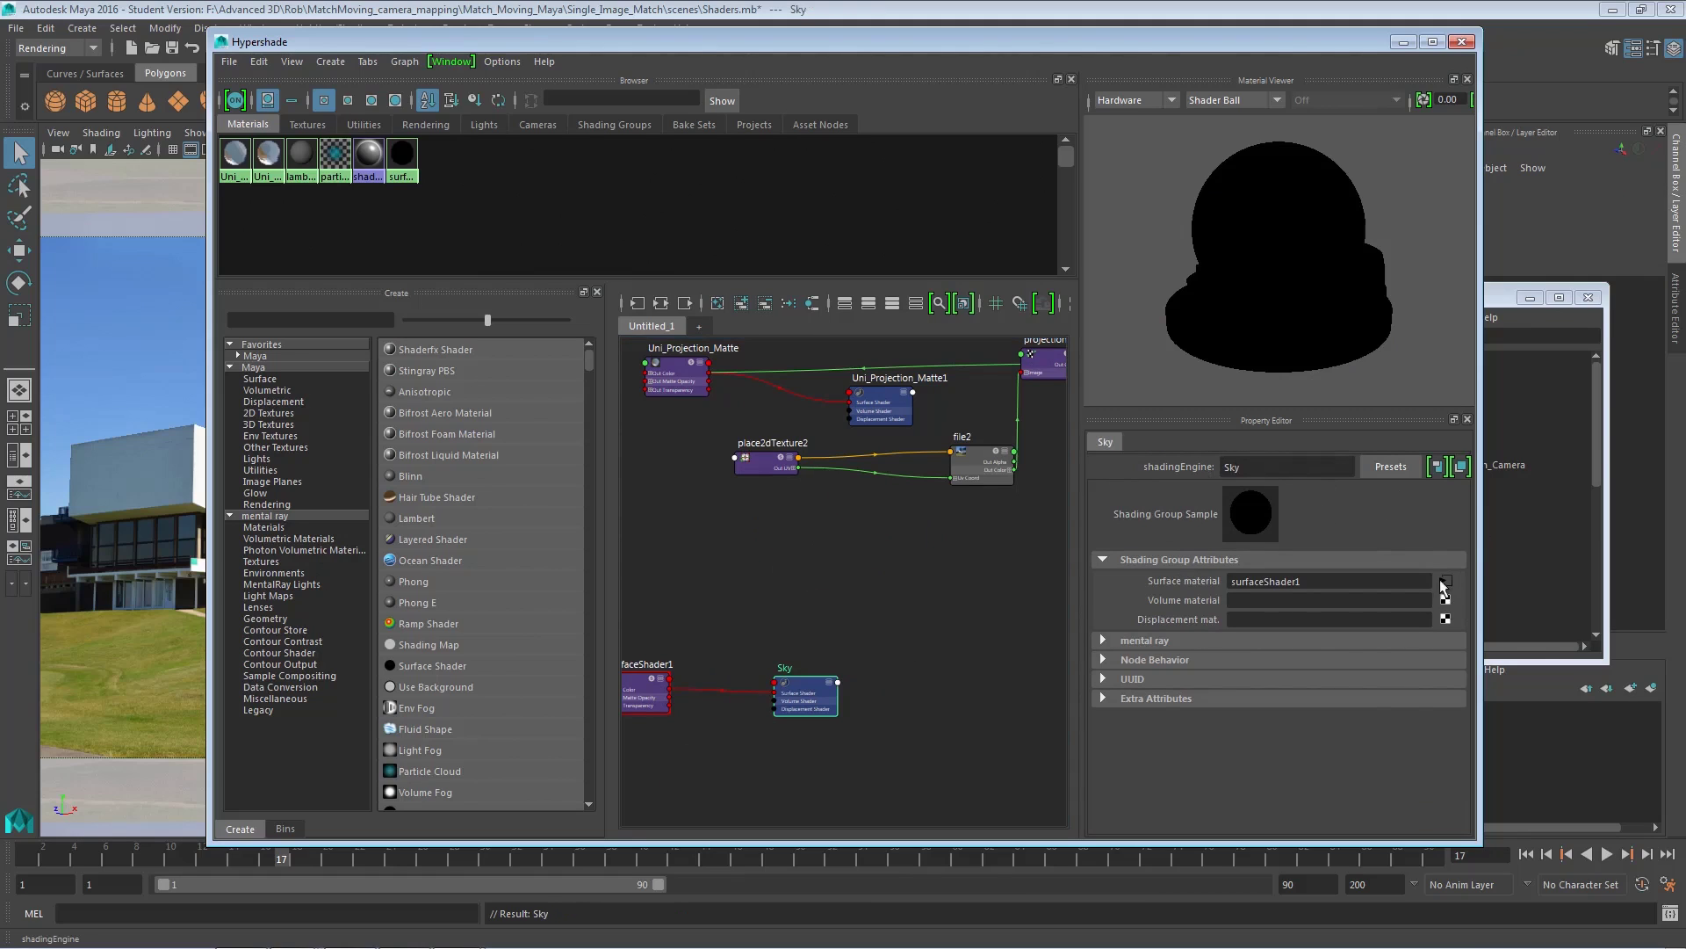
Connect a File texture, created as a projection, to the Out Color of surfaceShader1.
scroll(861, 619, "down", 2)
left_click(714, 674)
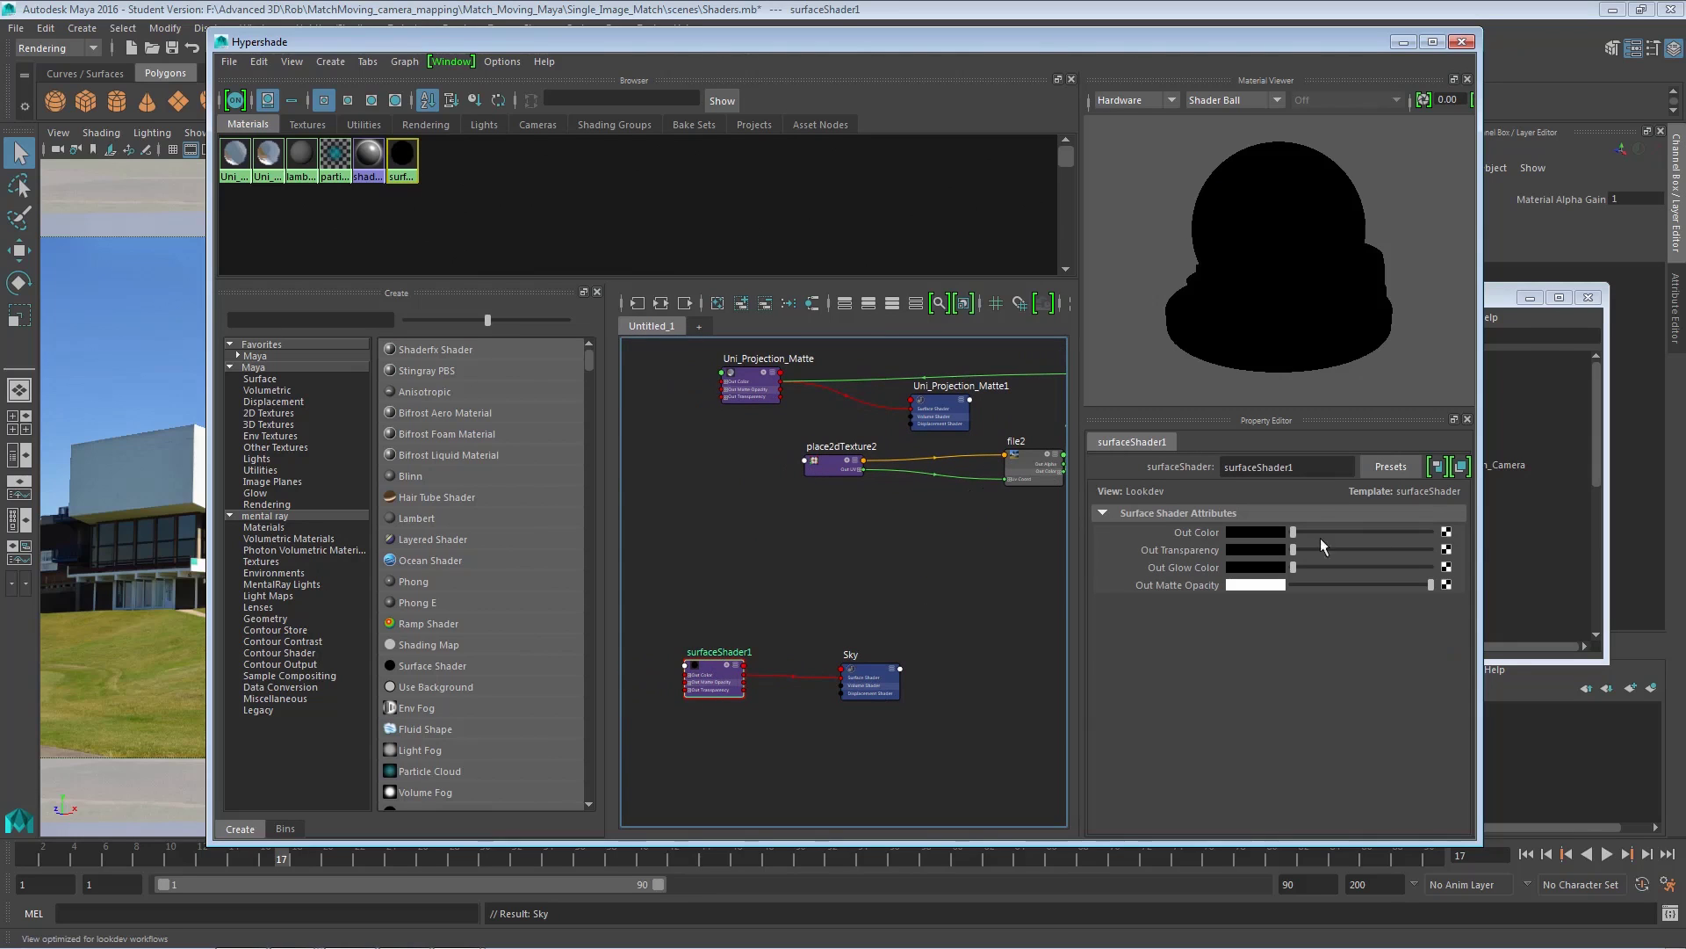
left_click(1446, 531)
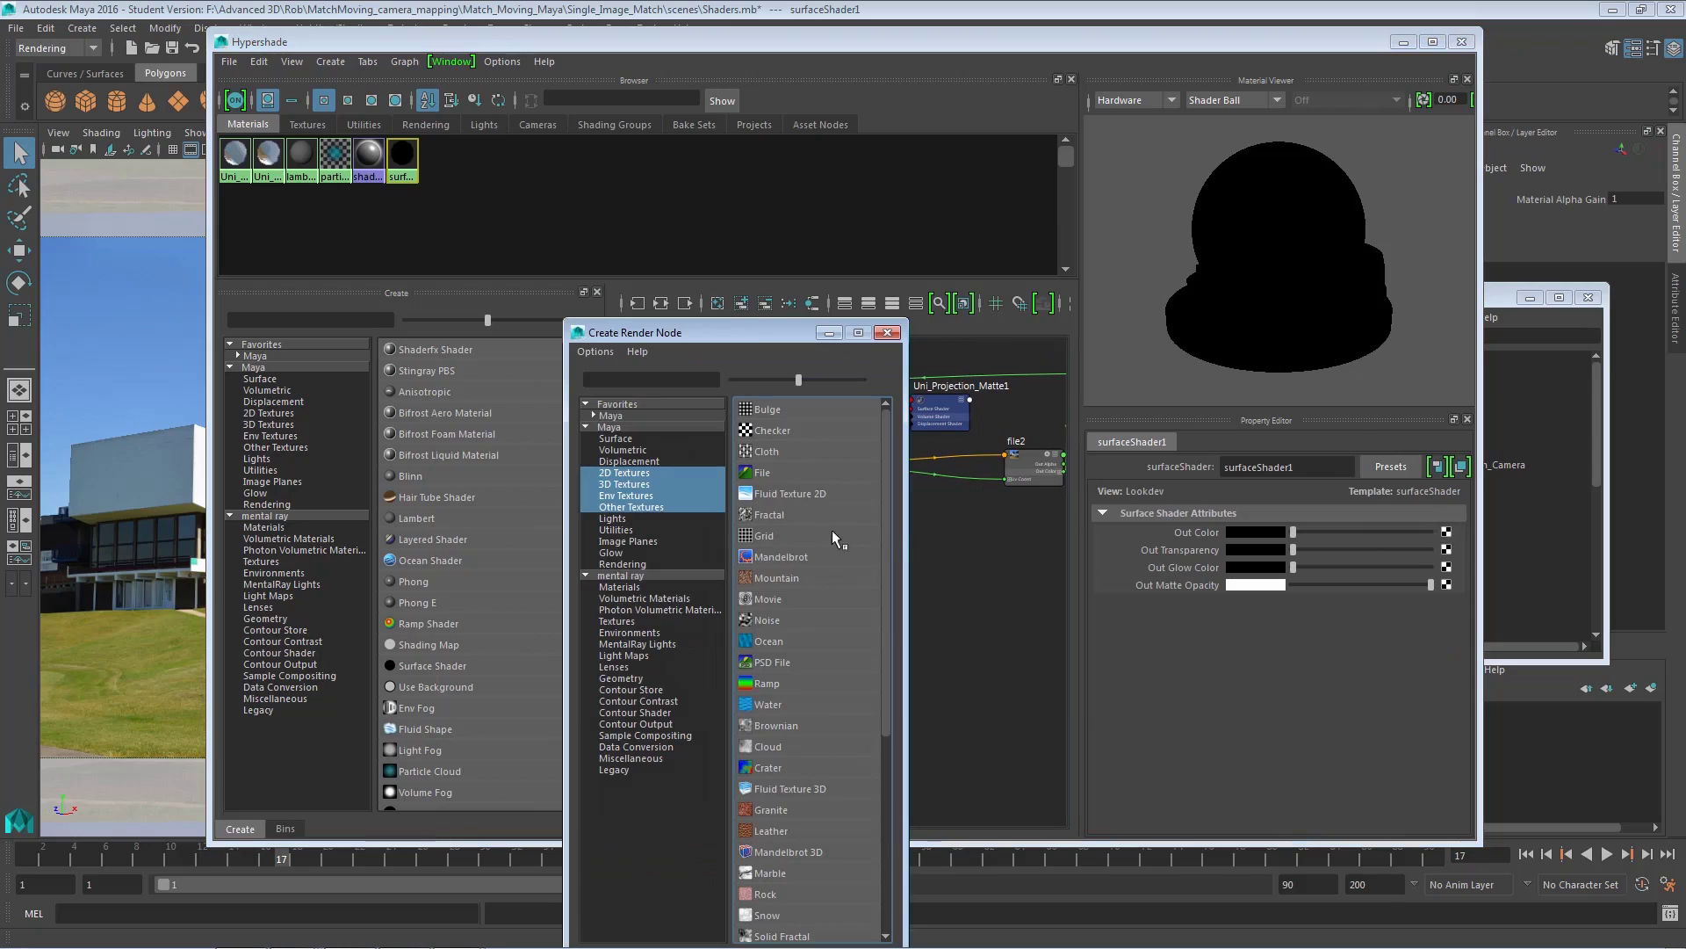
right_click(830, 471)
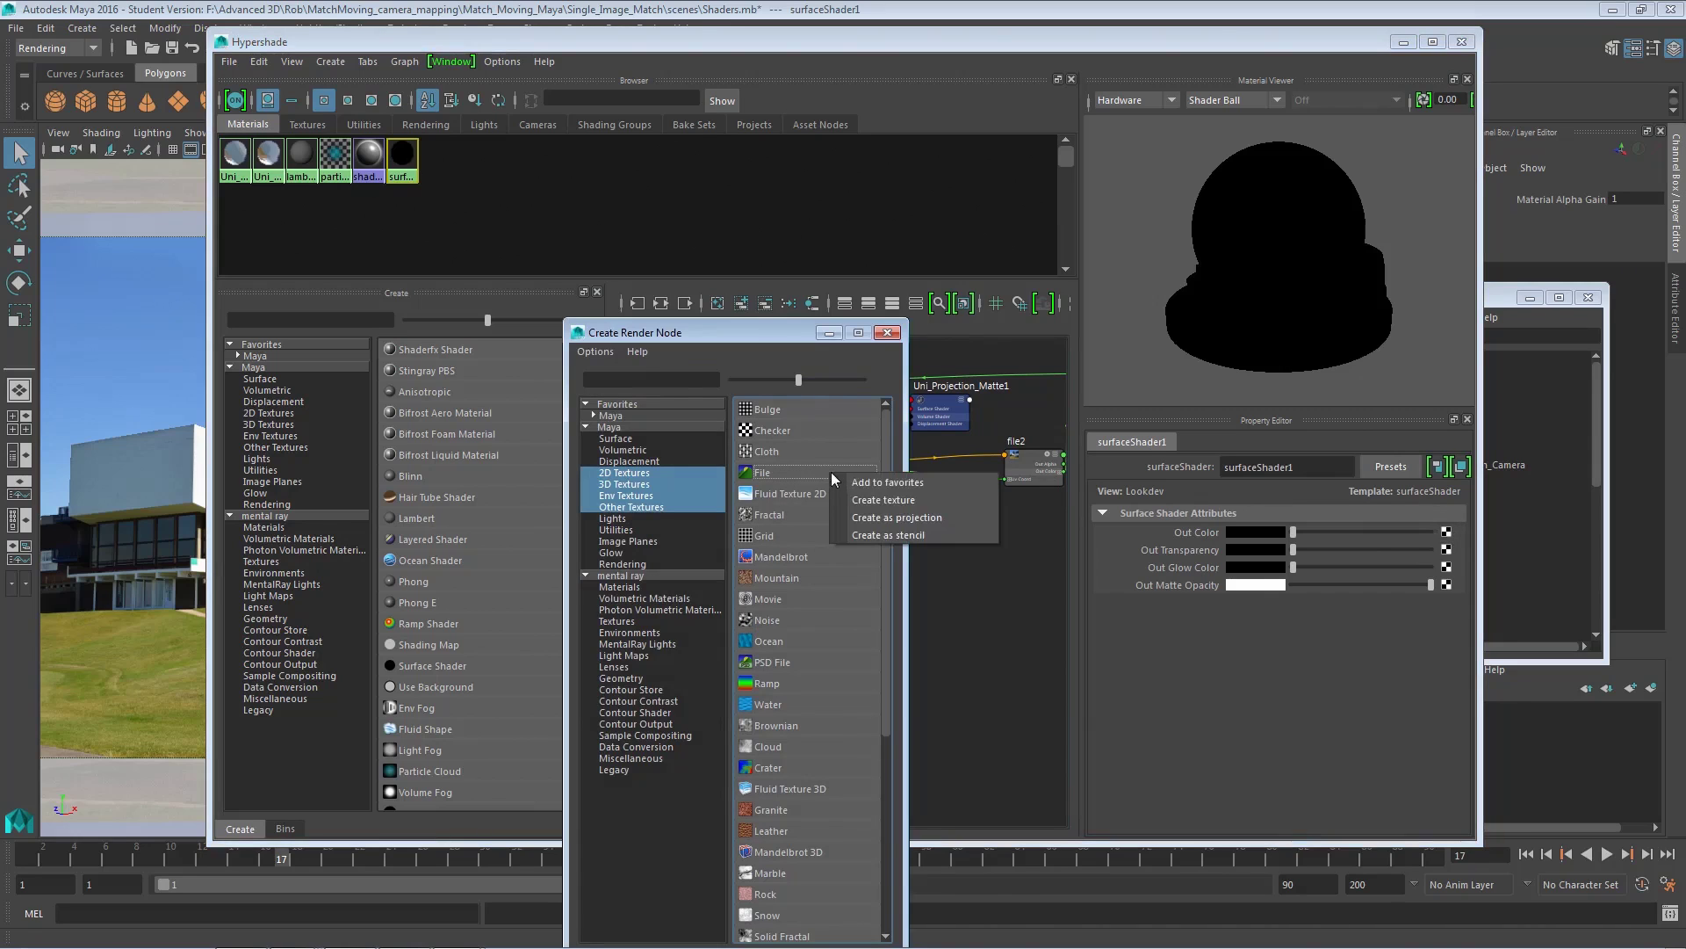
left_click(938, 520)
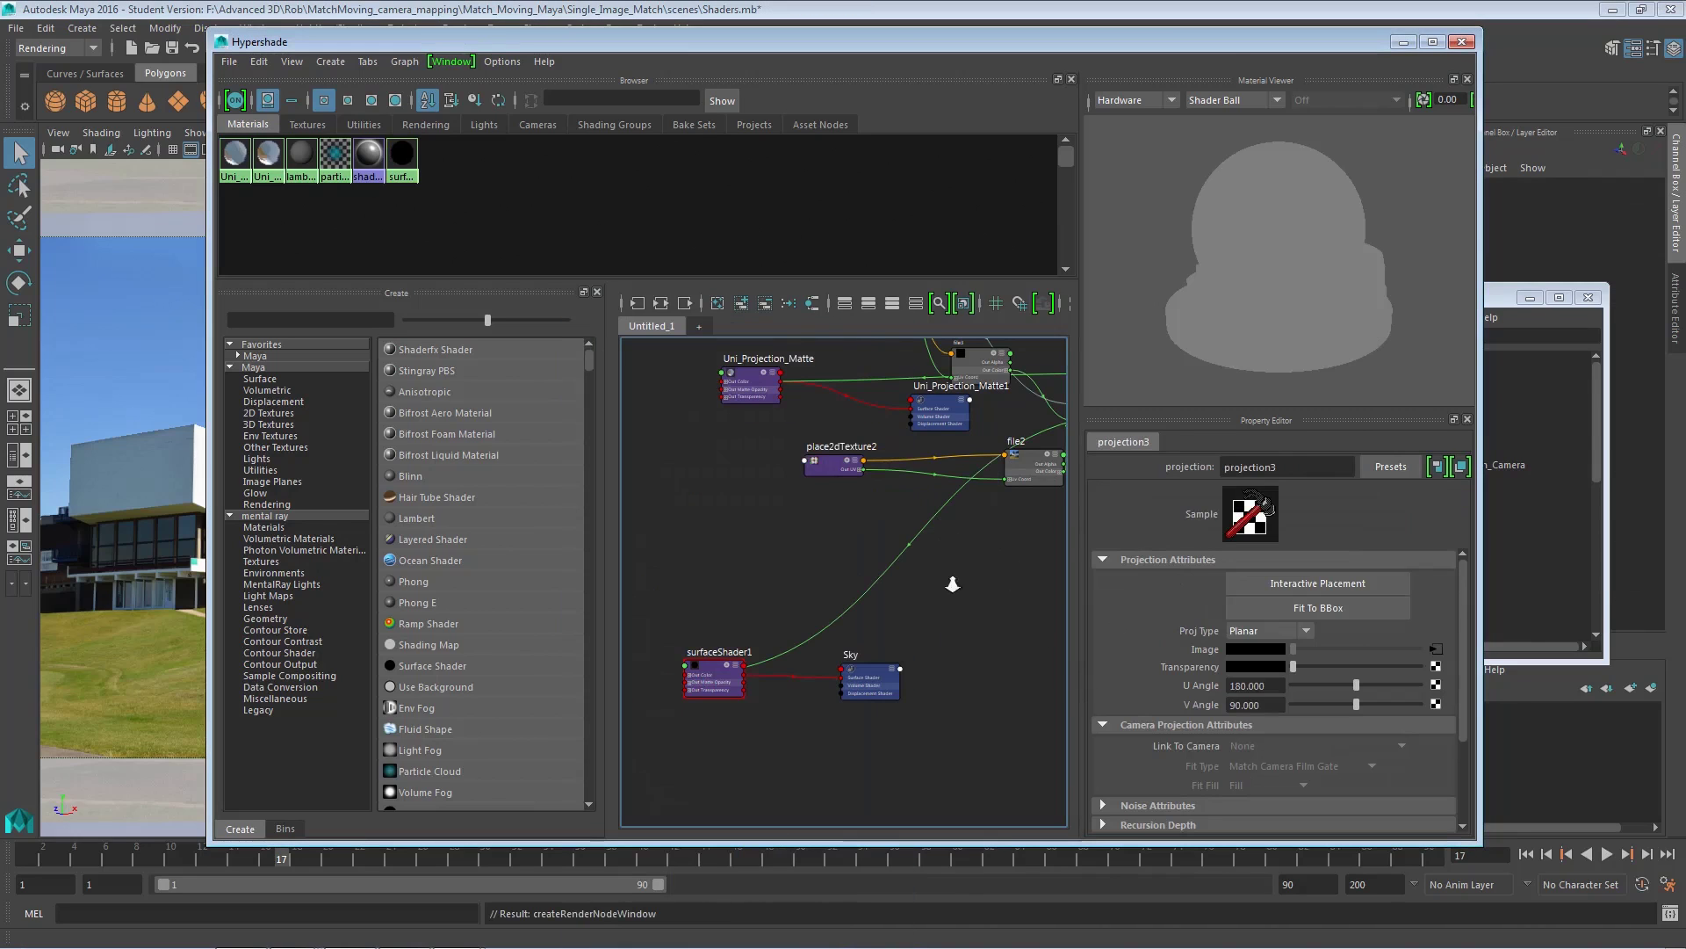
Arrange the new projection3, file3, place2dTexture3 and place3dTexture1 nodes around the Sky shading group, clear of the other networks.
key("a")
left_click_drag(933, 525, 927, 692)
left_click_drag(801, 450, 798, 604)
left_click_drag(836, 527, 835, 490, "shift")
left_click_drag(887, 553, 884, 565)
left_click_drag(928, 501, 893, 751)
left_click(858, 502)
left_click_drag(773, 377, 793, 776)
scroll(1008, 693, "up", 4)
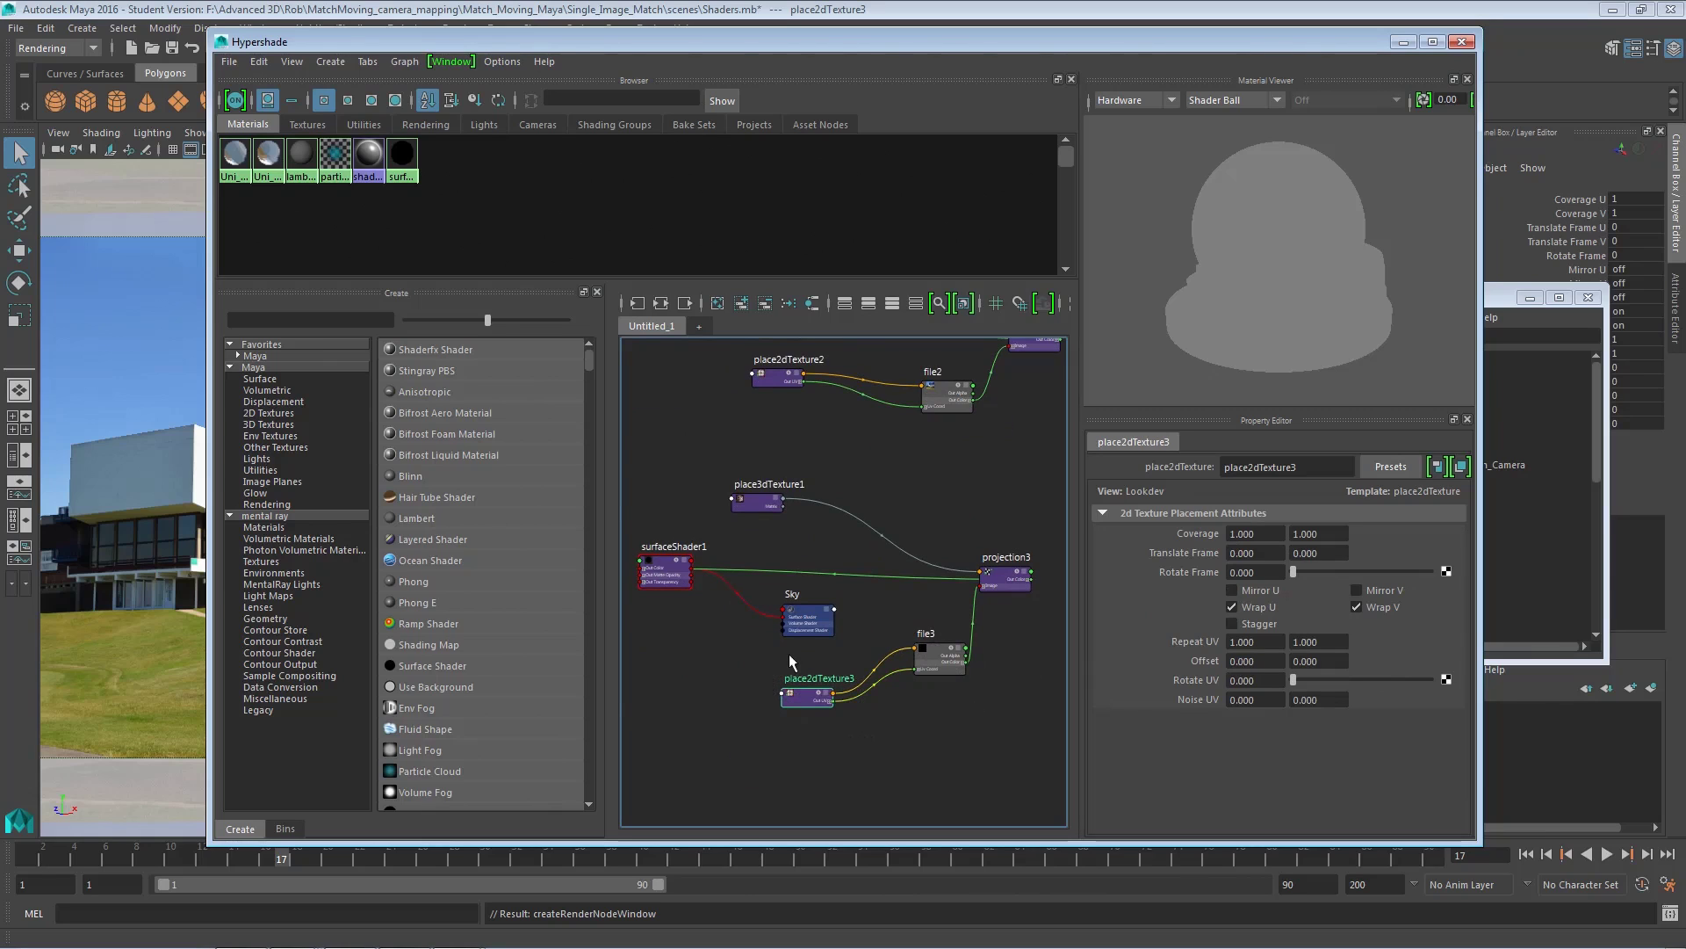
Delete the place2dTexture3 node from the sky shader network.
key("Delete")
scroll(904, 700, "down", 2)
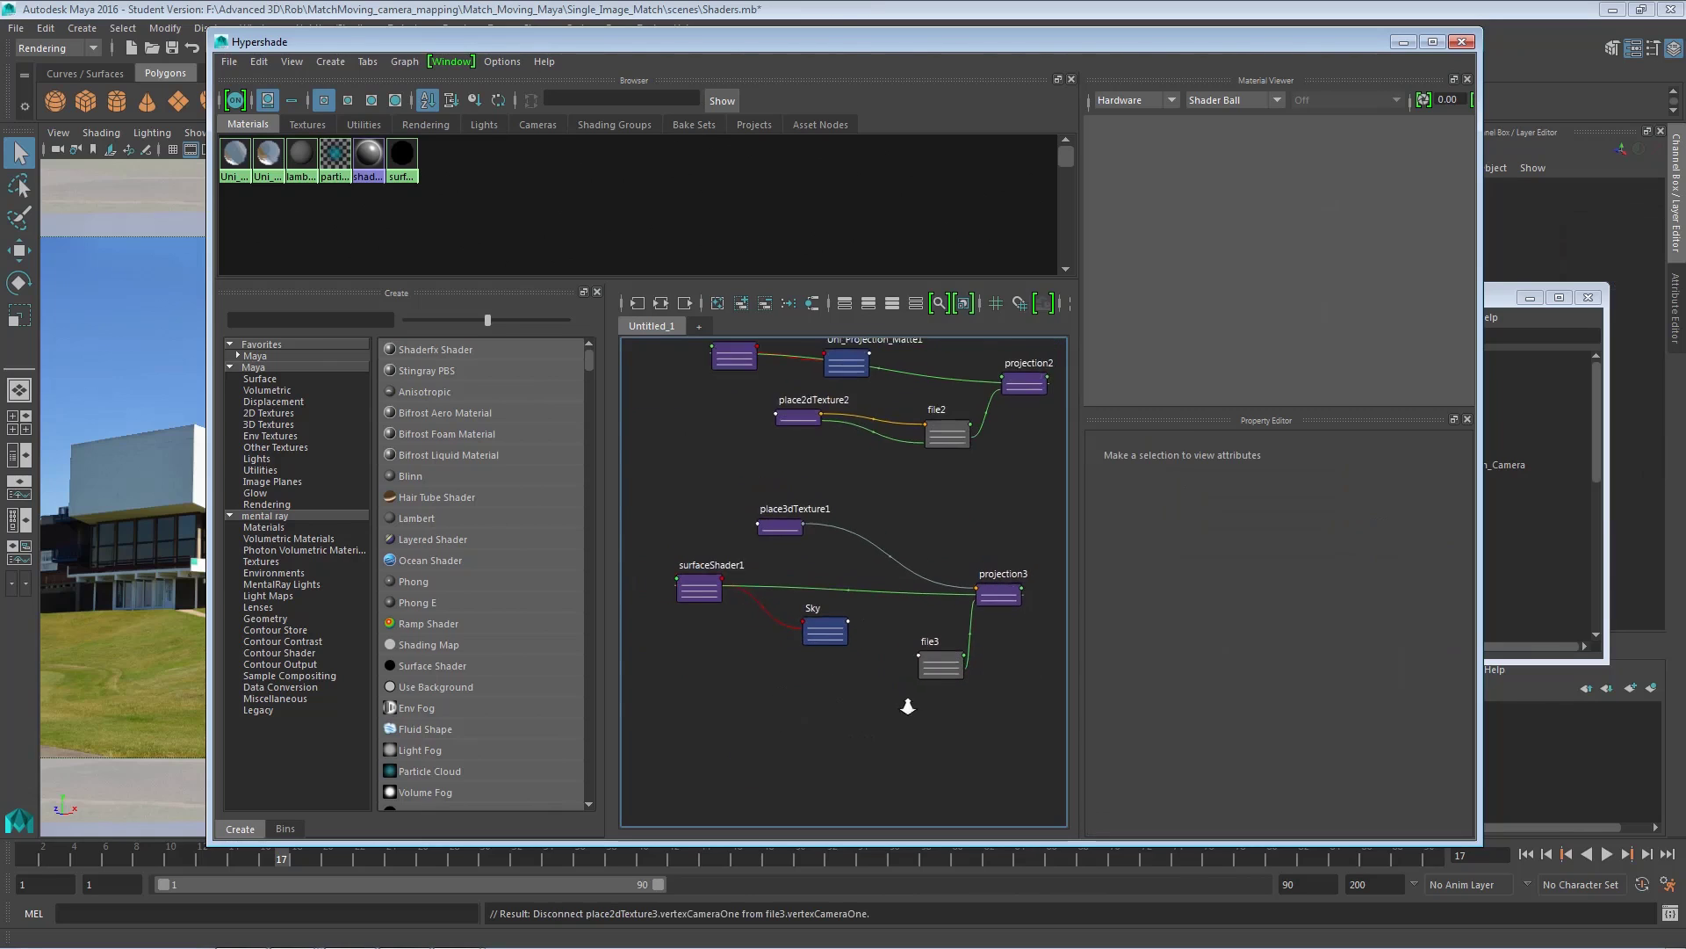
Set projection3 to the Perspective projection type and link it to the Projection camera.
left_click(1002, 596)
left_click(1298, 631)
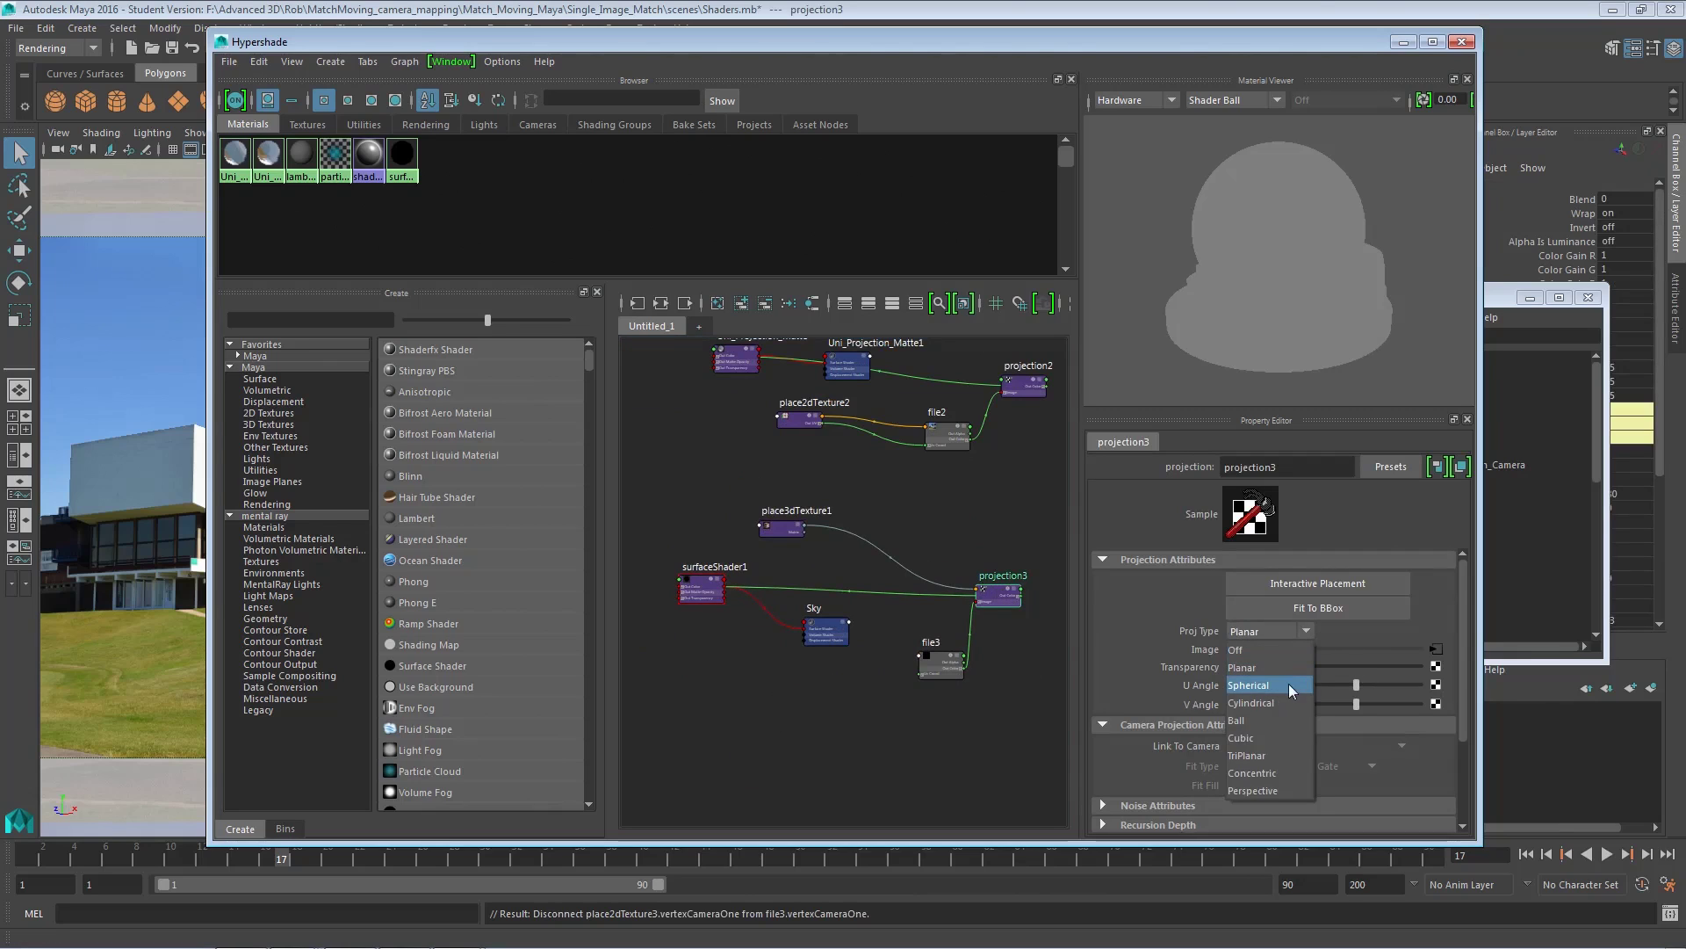
left_click(1275, 792)
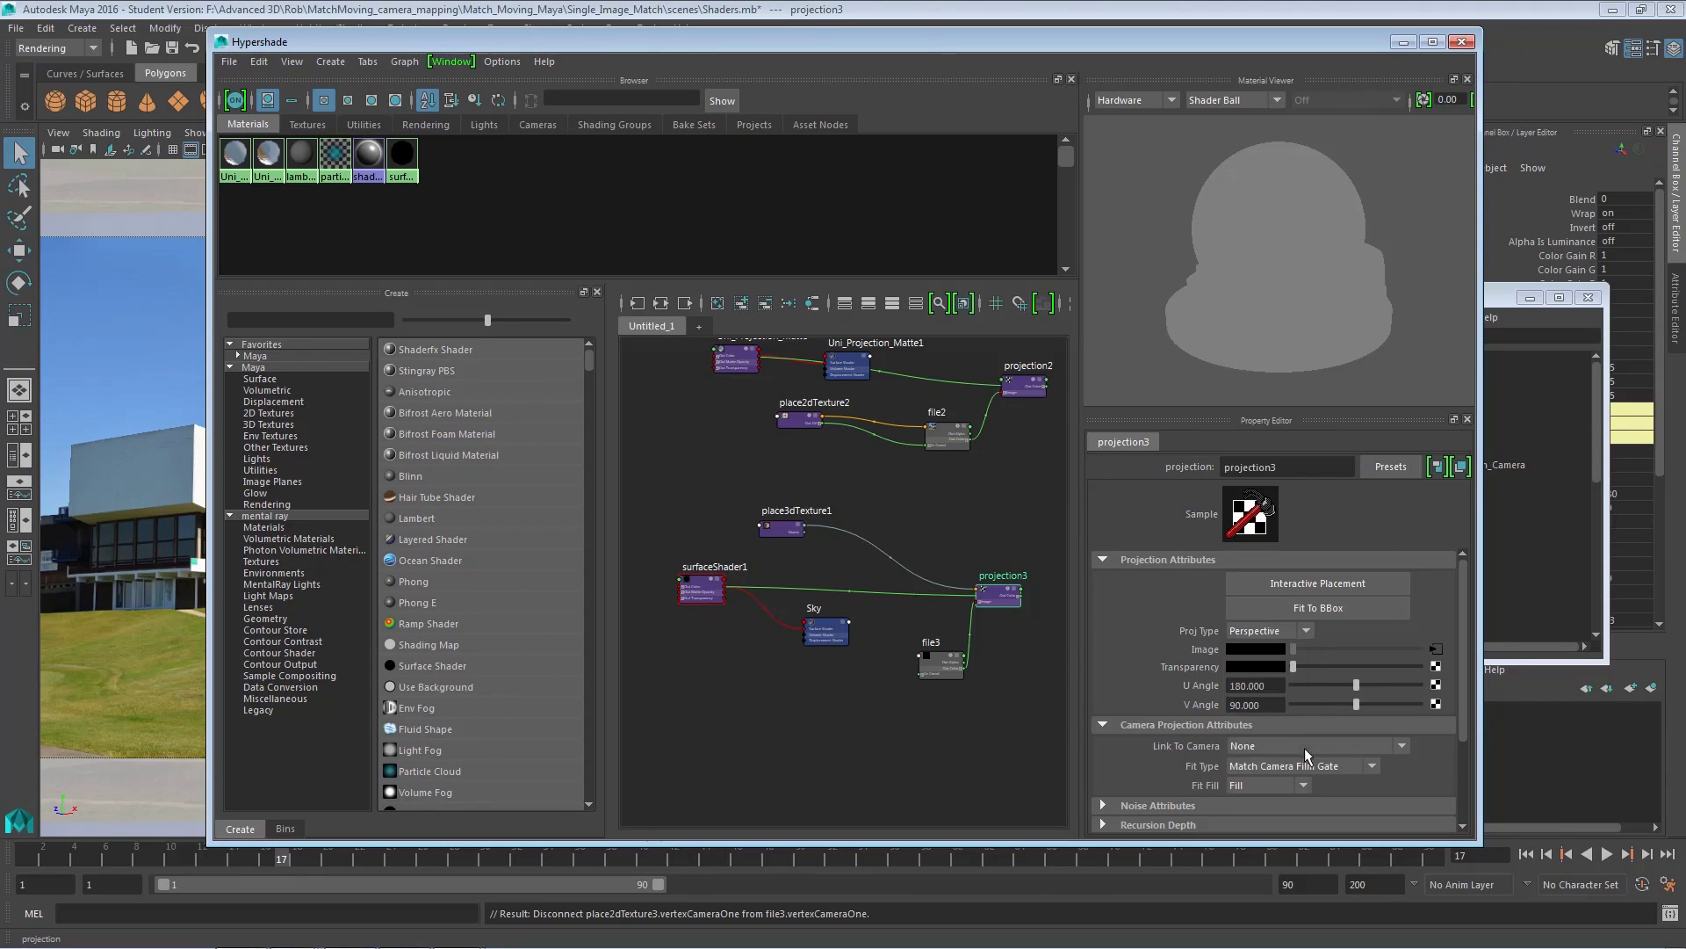
left_click(1402, 747)
left_click(1367, 783)
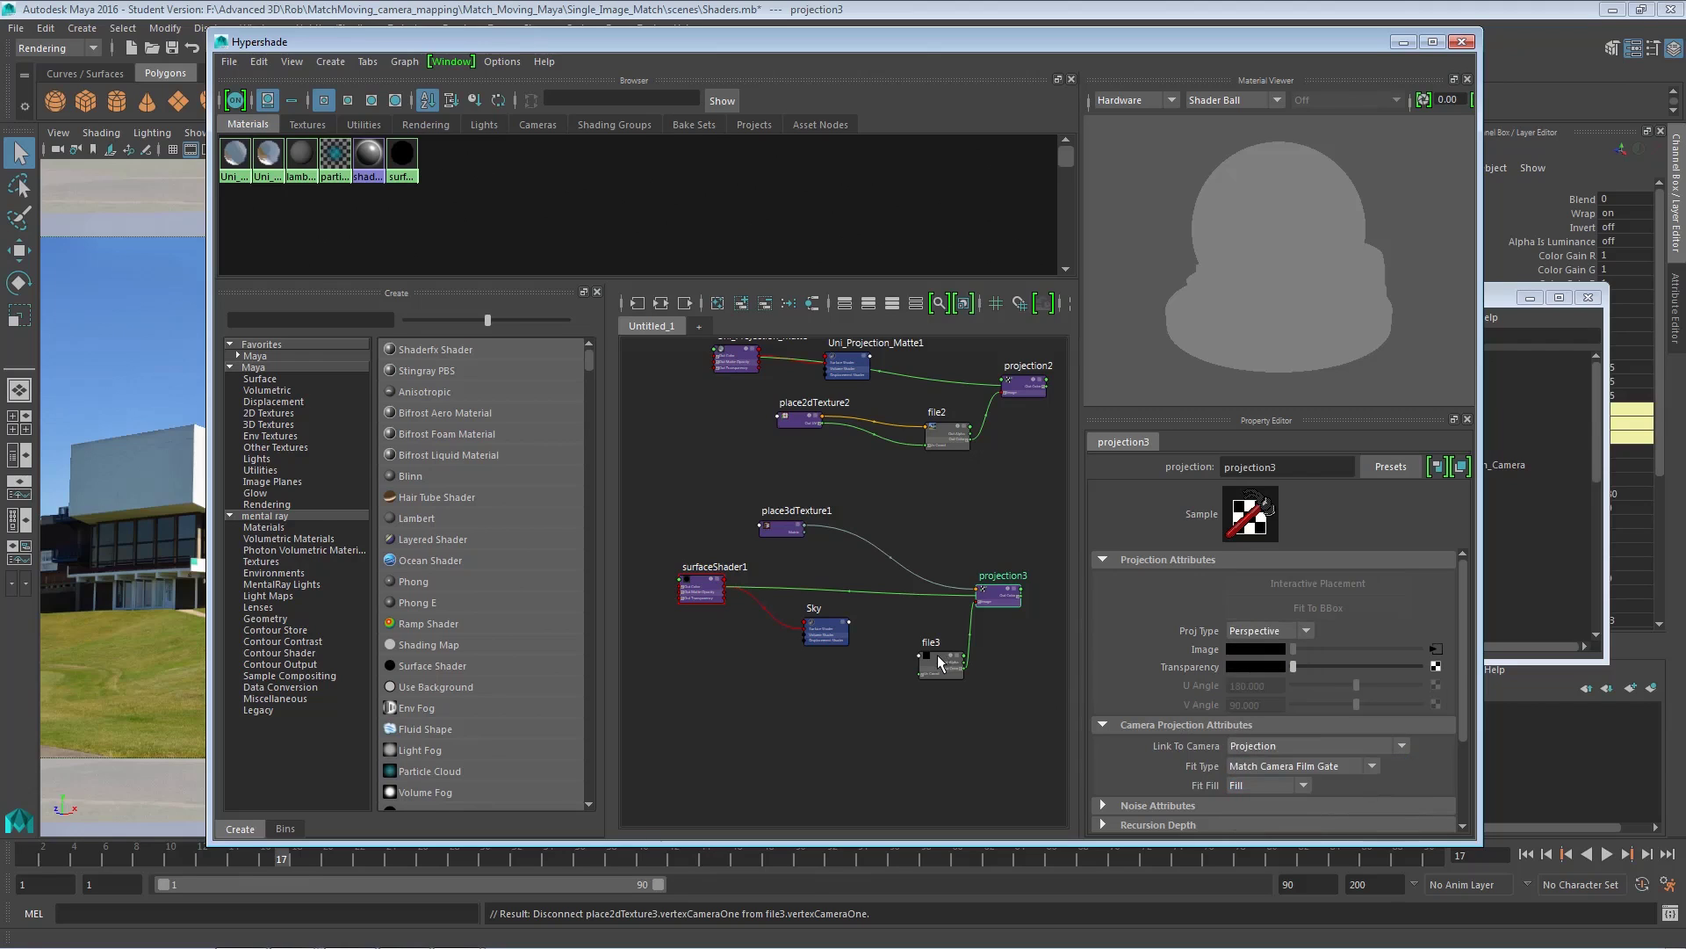
Load Sky.jpg from the sourceimages folder as the image of the file3 texture.
left_click(936, 656)
left_click(1453, 589)
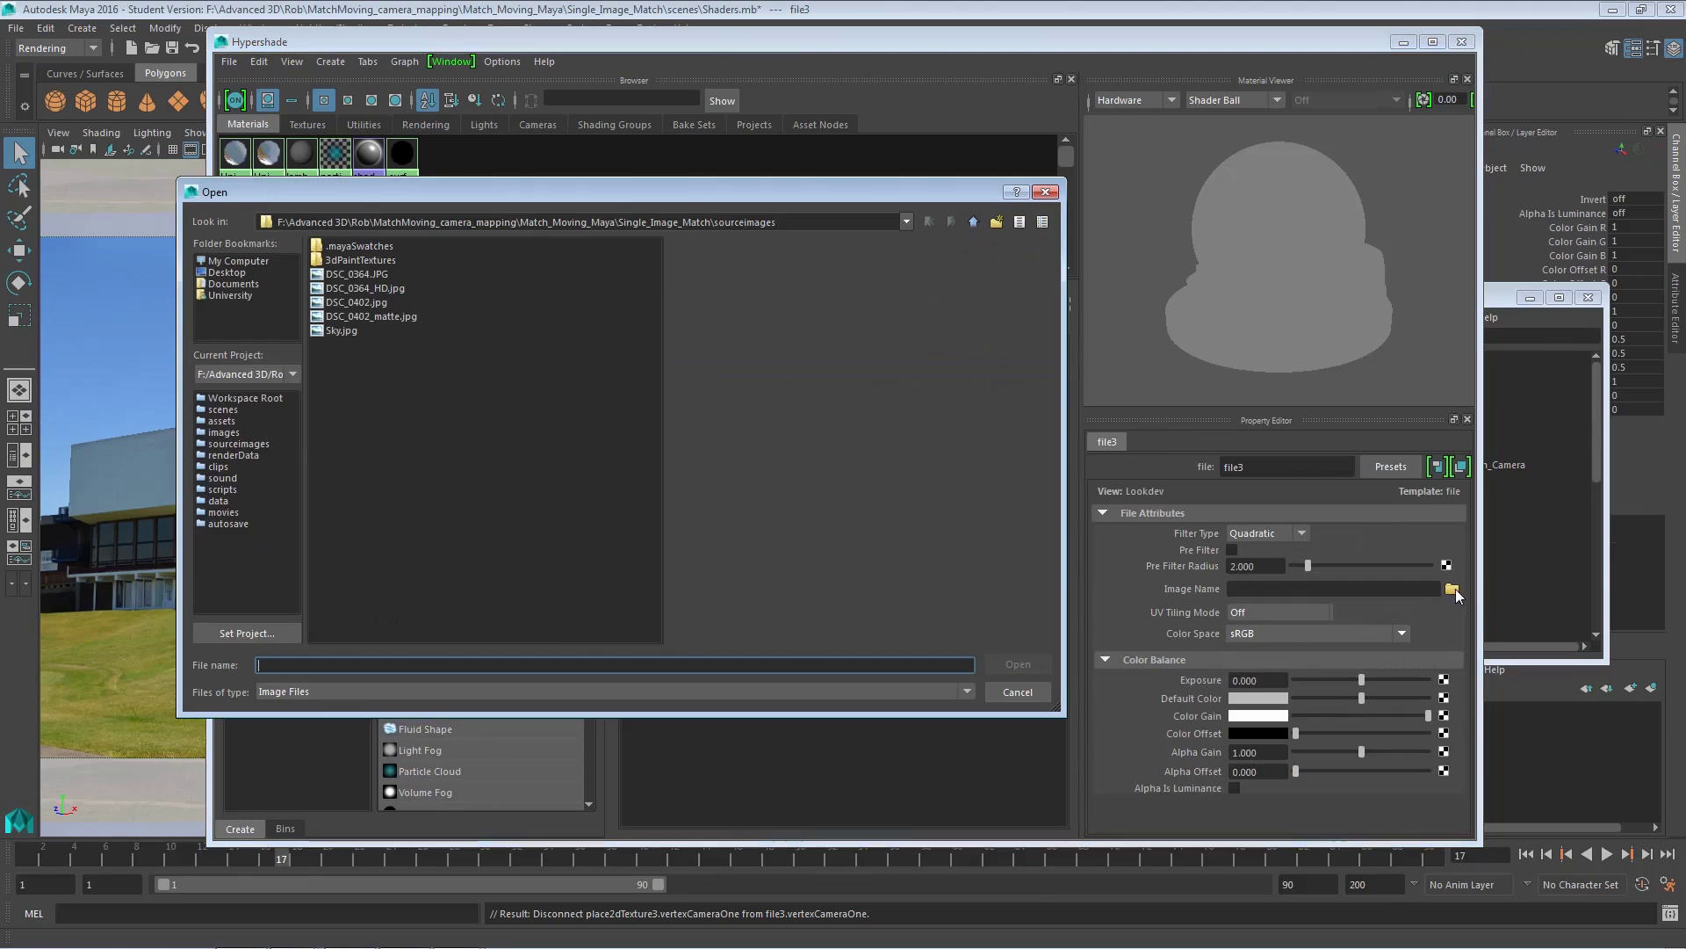
left_click(346, 332)
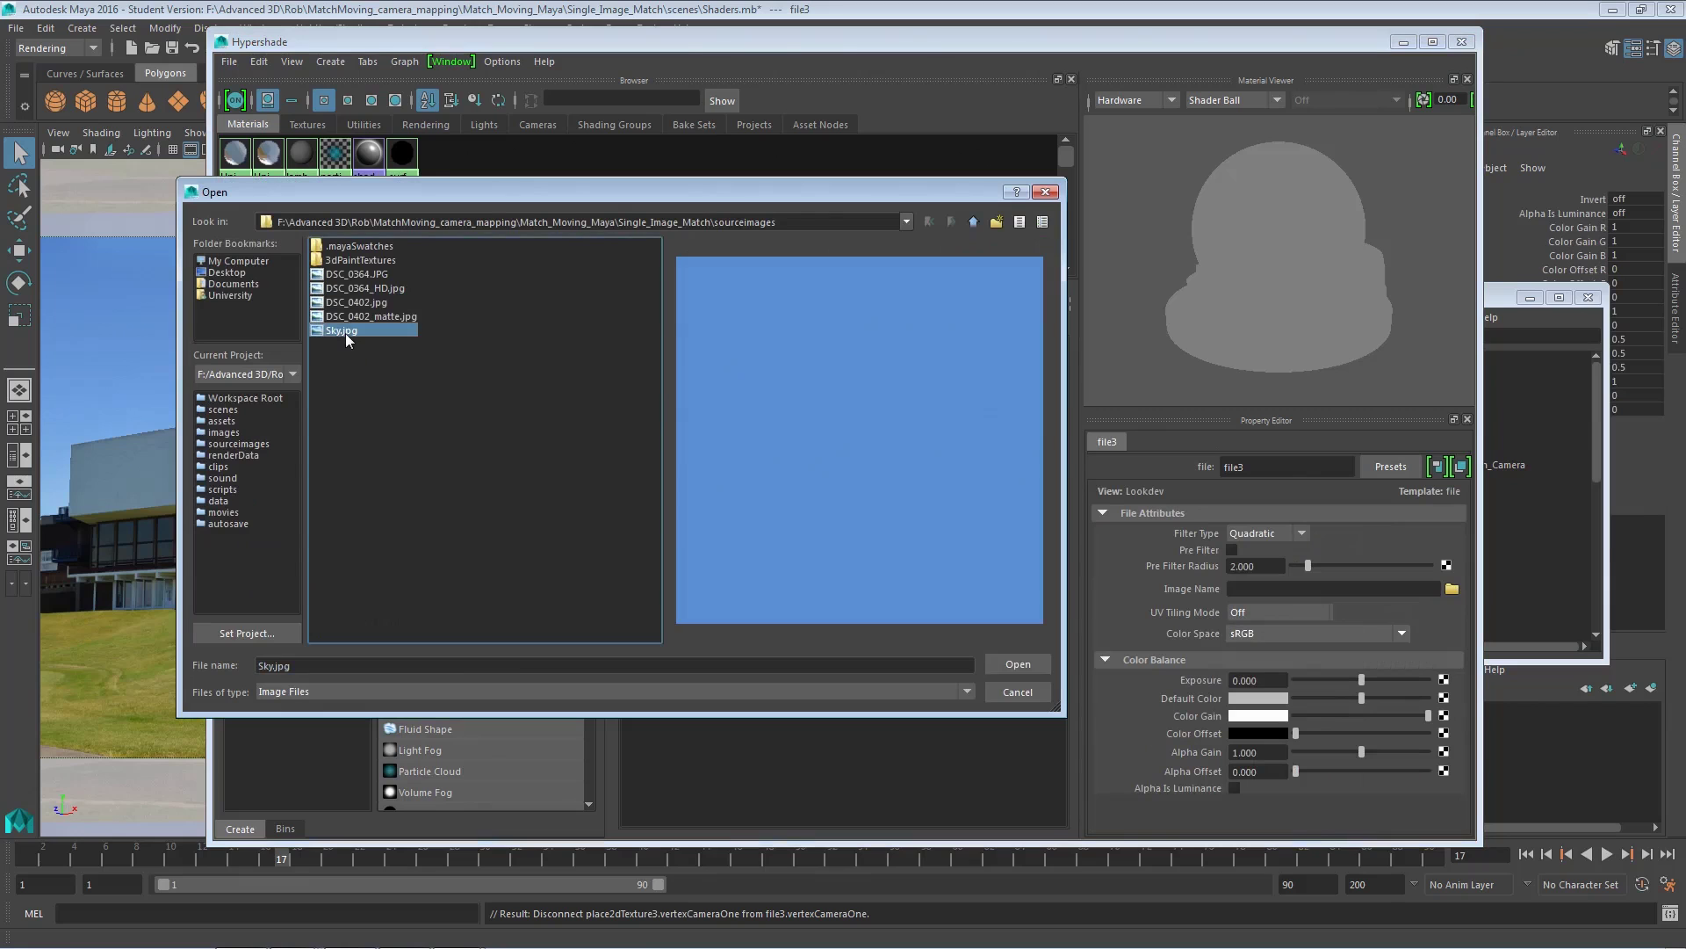
left_click(1021, 665)
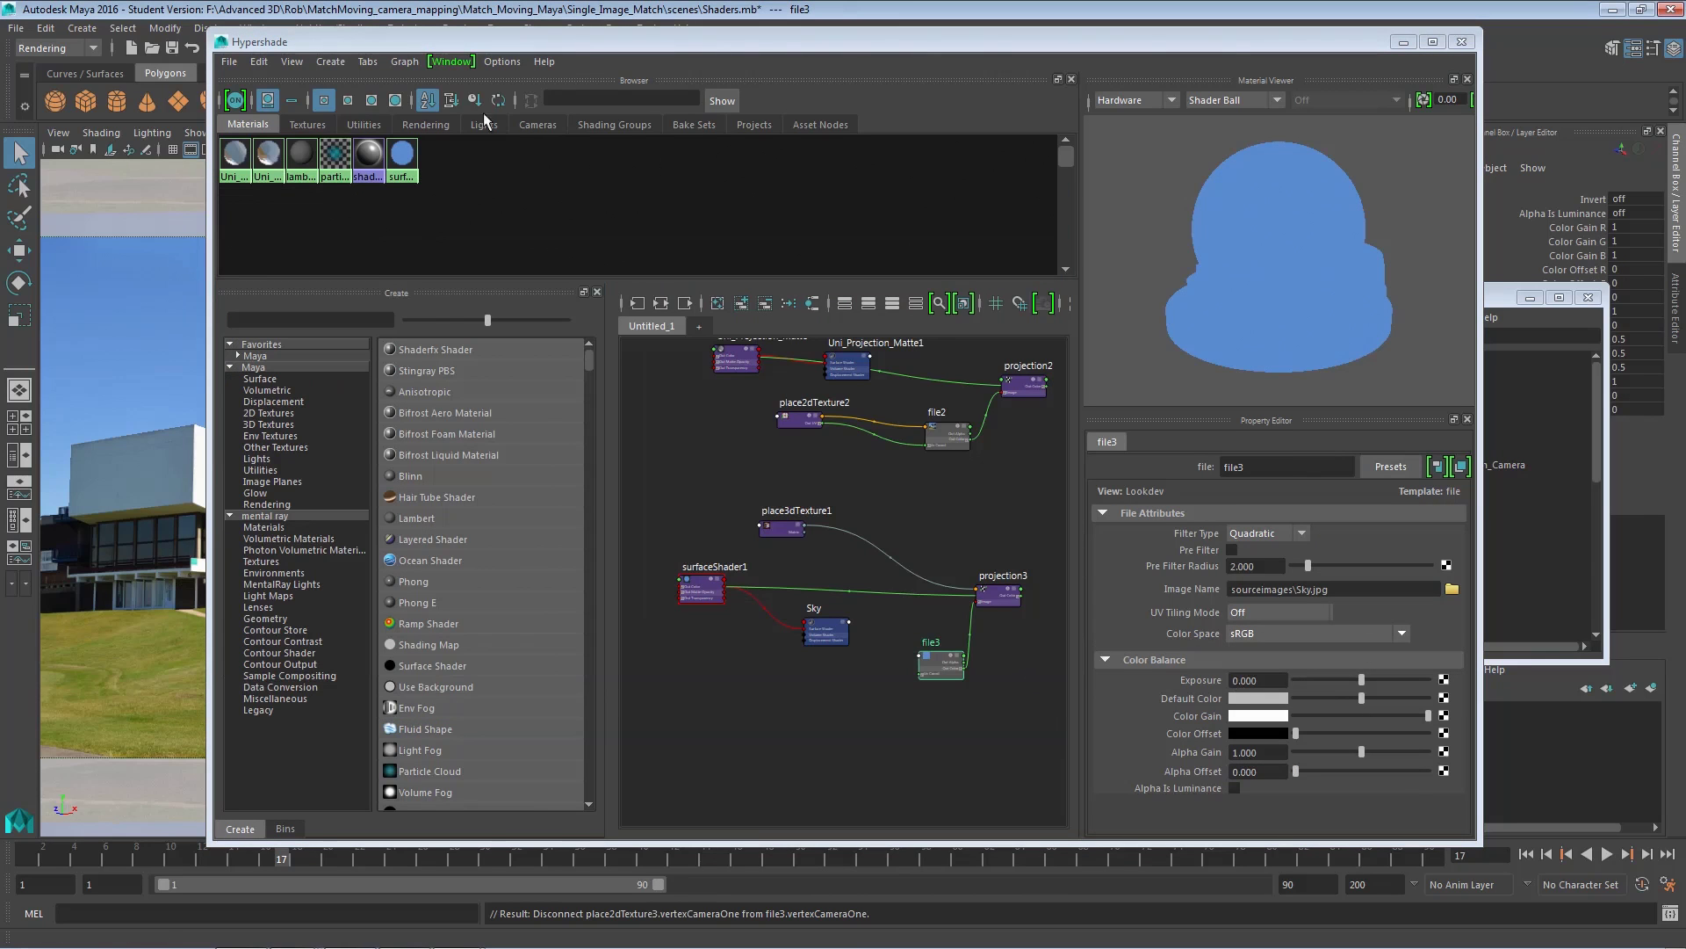
Move the Hypershade out of the way and assign the Sky material to the large backdrop plane pPlane1 behind the buildings.
left_click_drag(354, 46, 1685, 45)
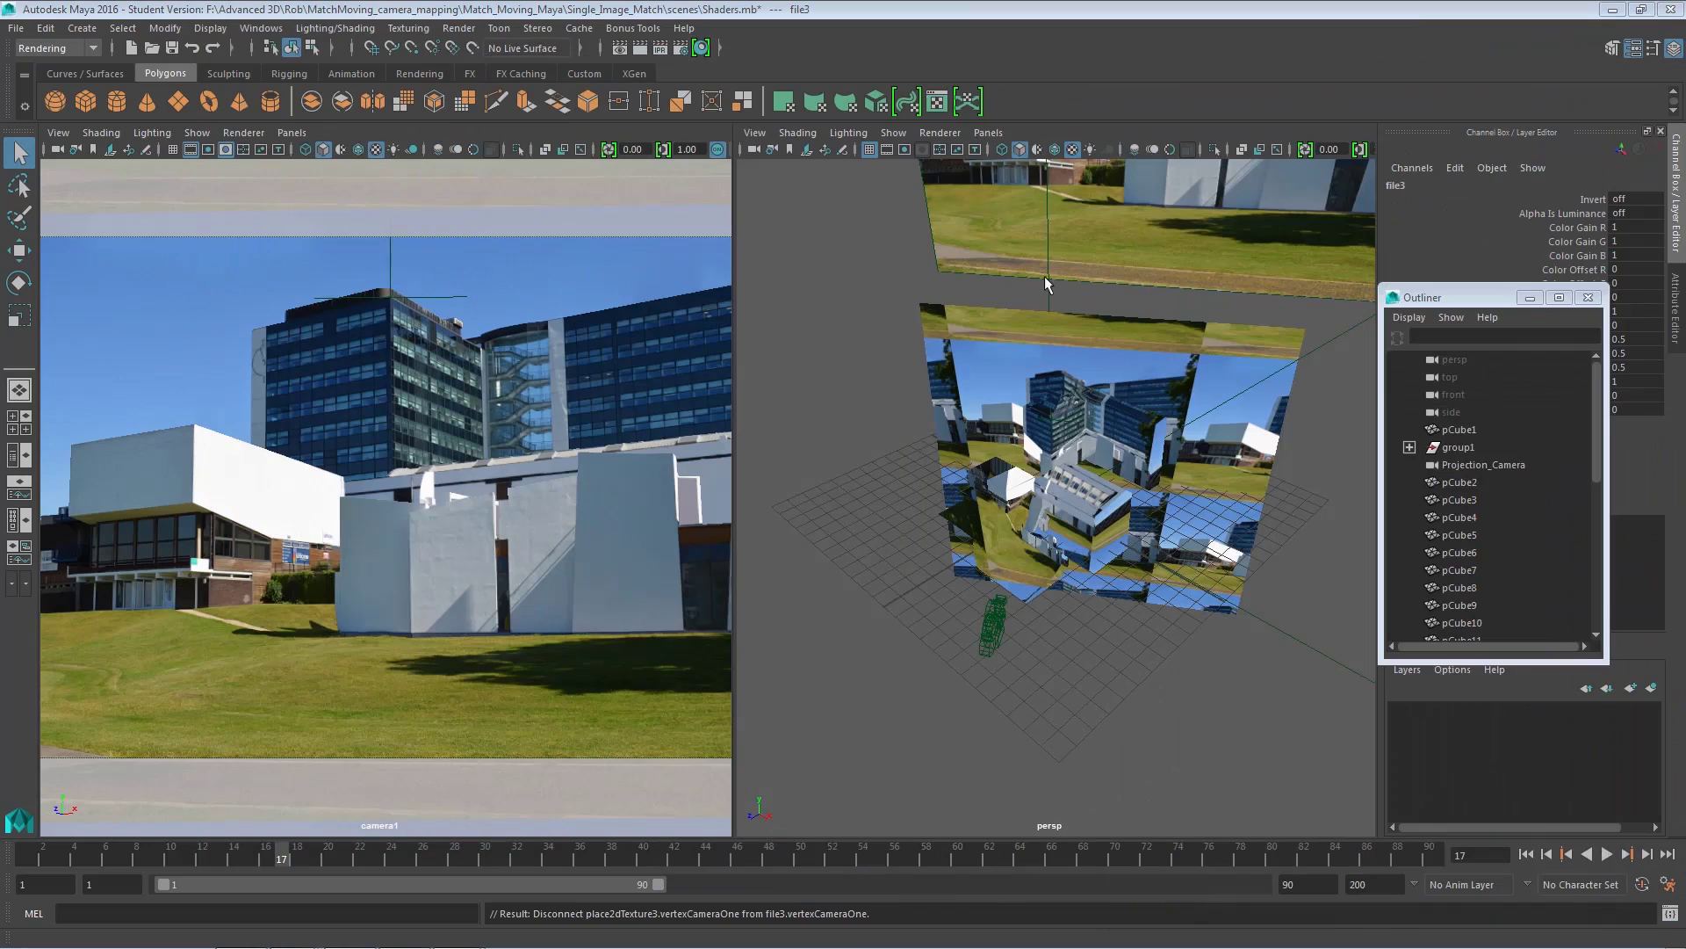
left_click(1049, 348)
left_click_drag(1168, 418, 1170, 402, "alt")
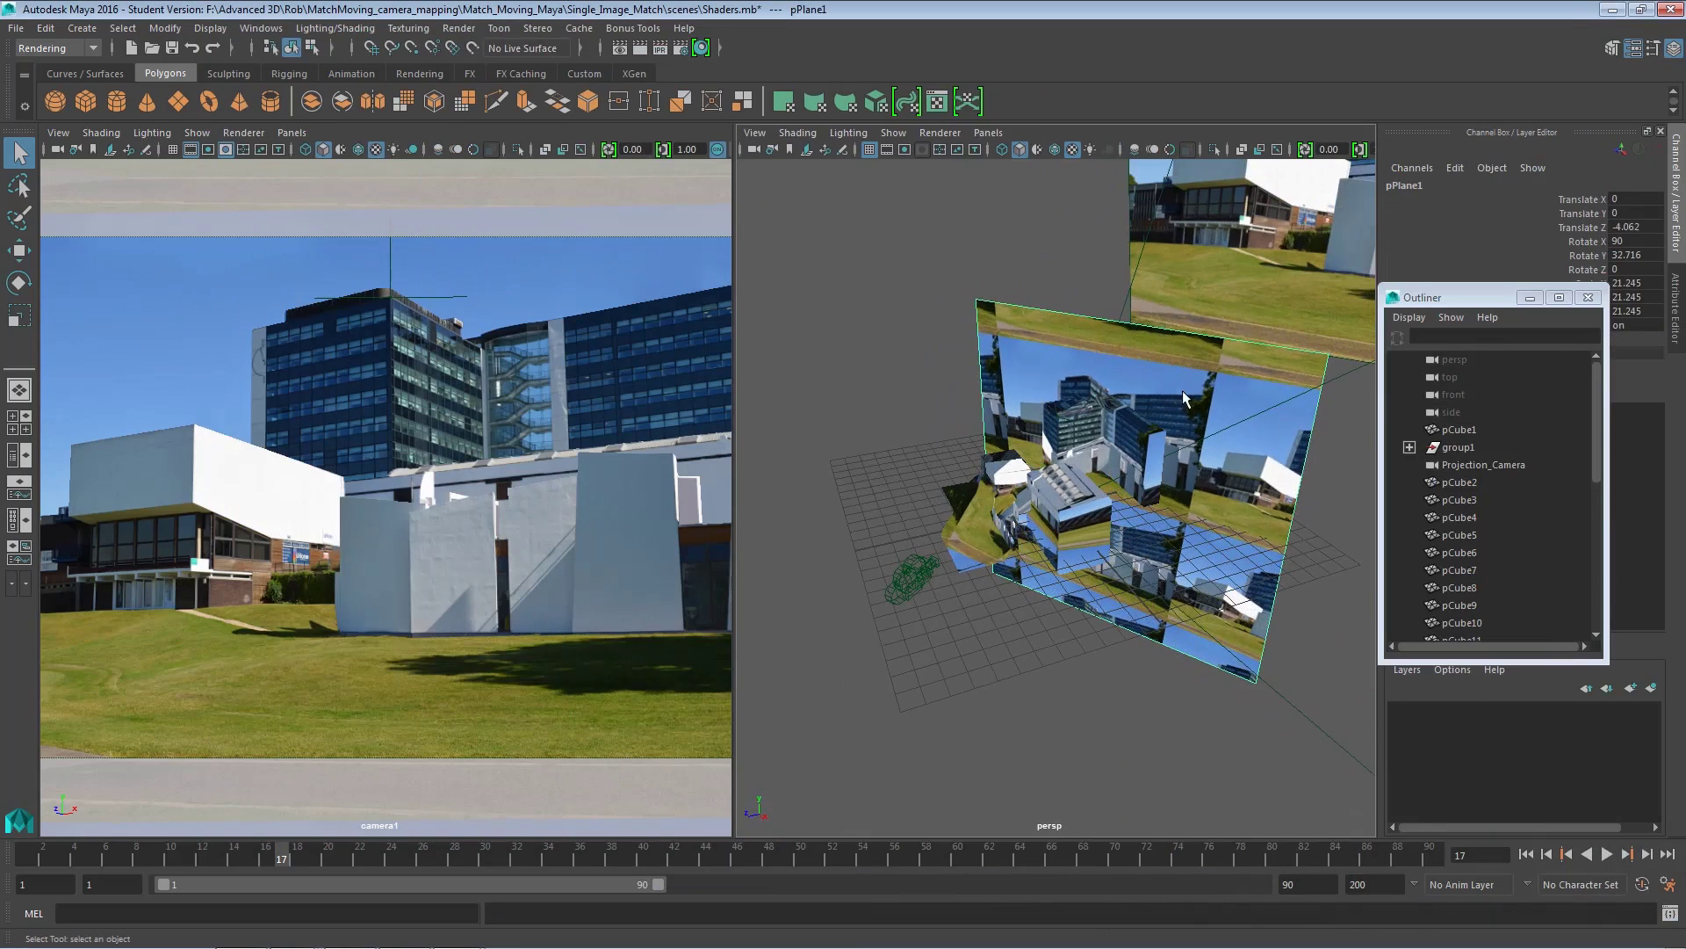
right_click_drag(1183, 389, 1333, 916)
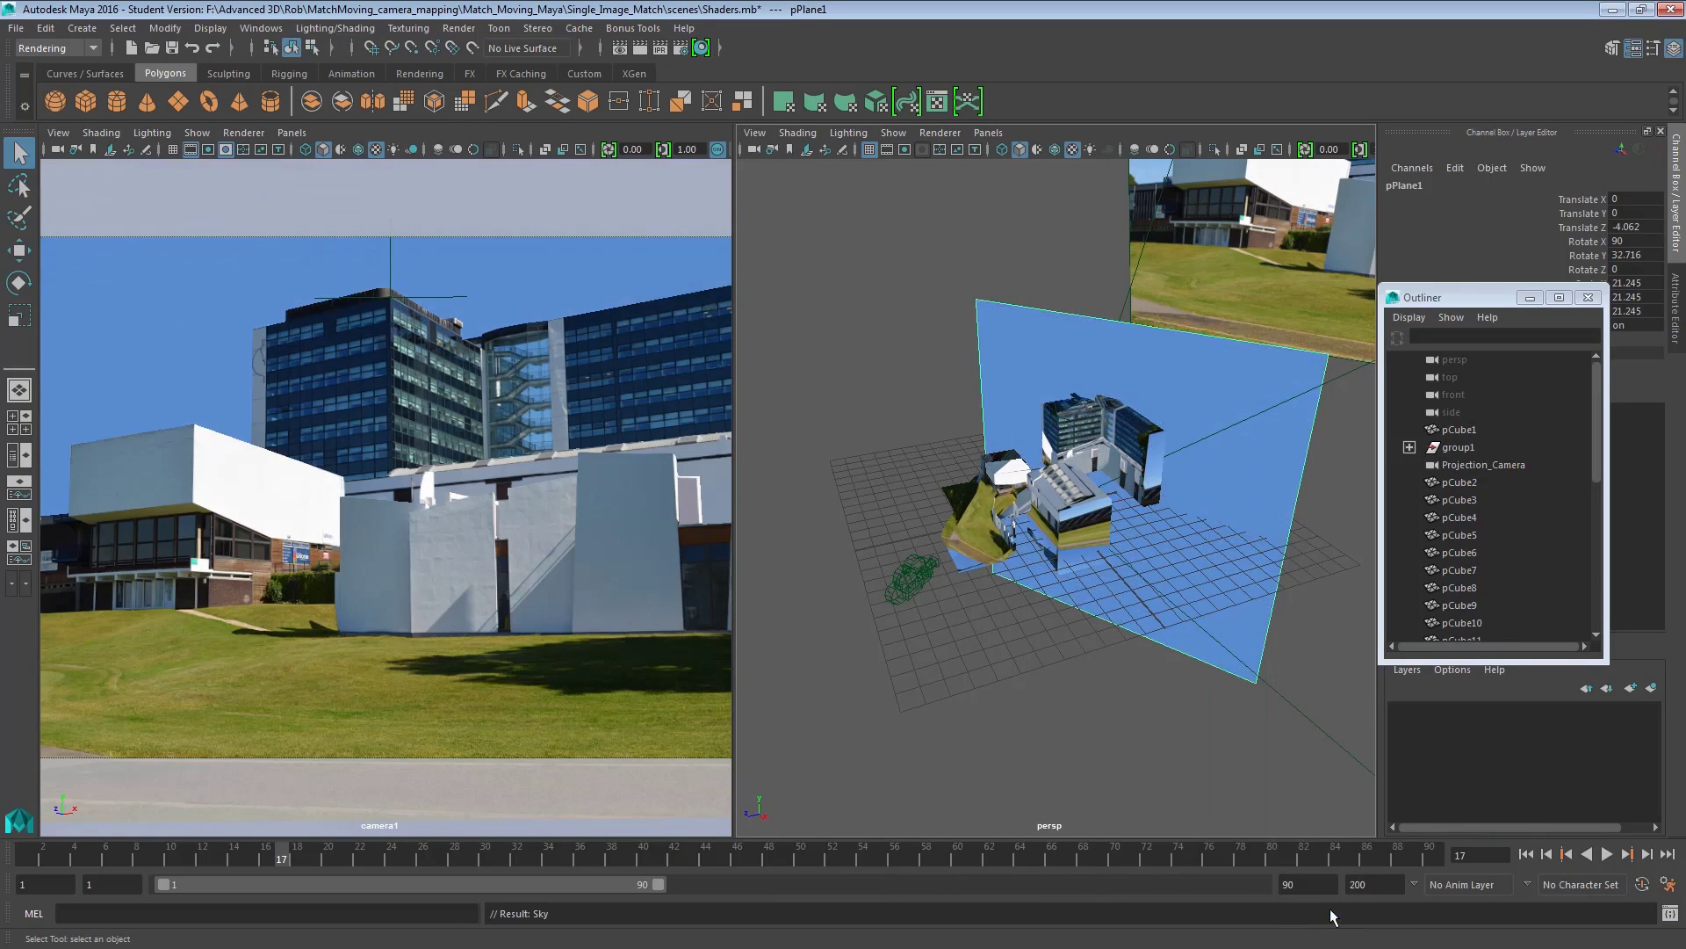
left_click_drag(1086, 566, 1097, 530, "alt")
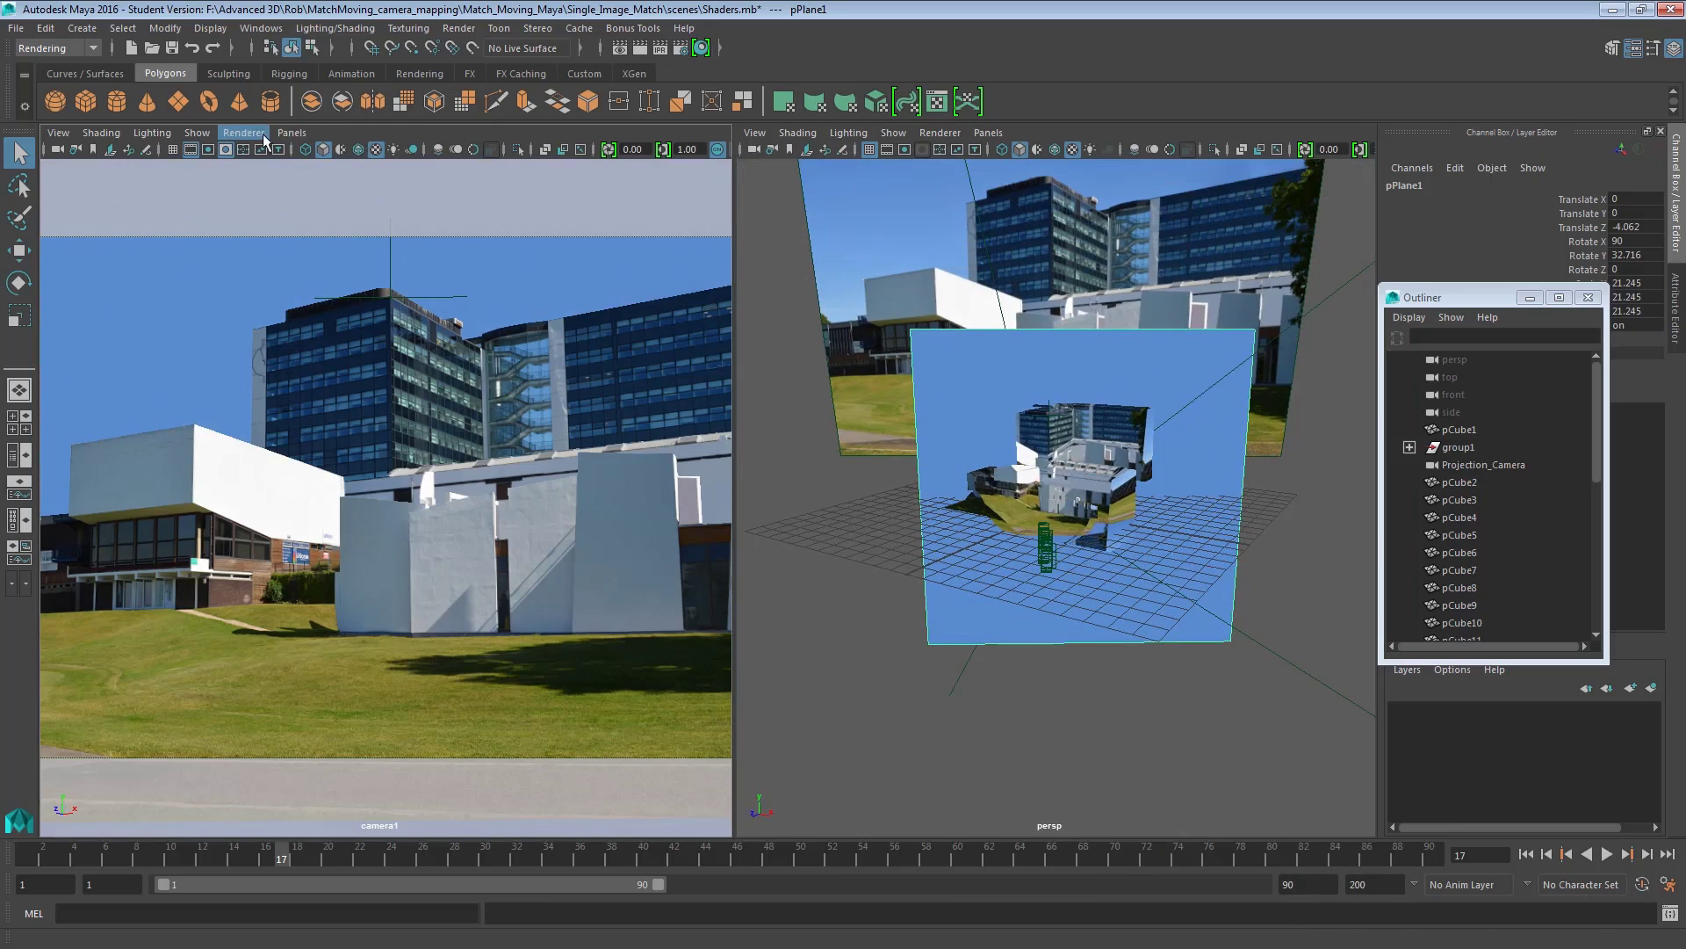
Play the animation through camera1 in a maximized view to check the sky behind the projected buildings, and stop playback.
left_click(293, 133)
mouse_move(439, 150)
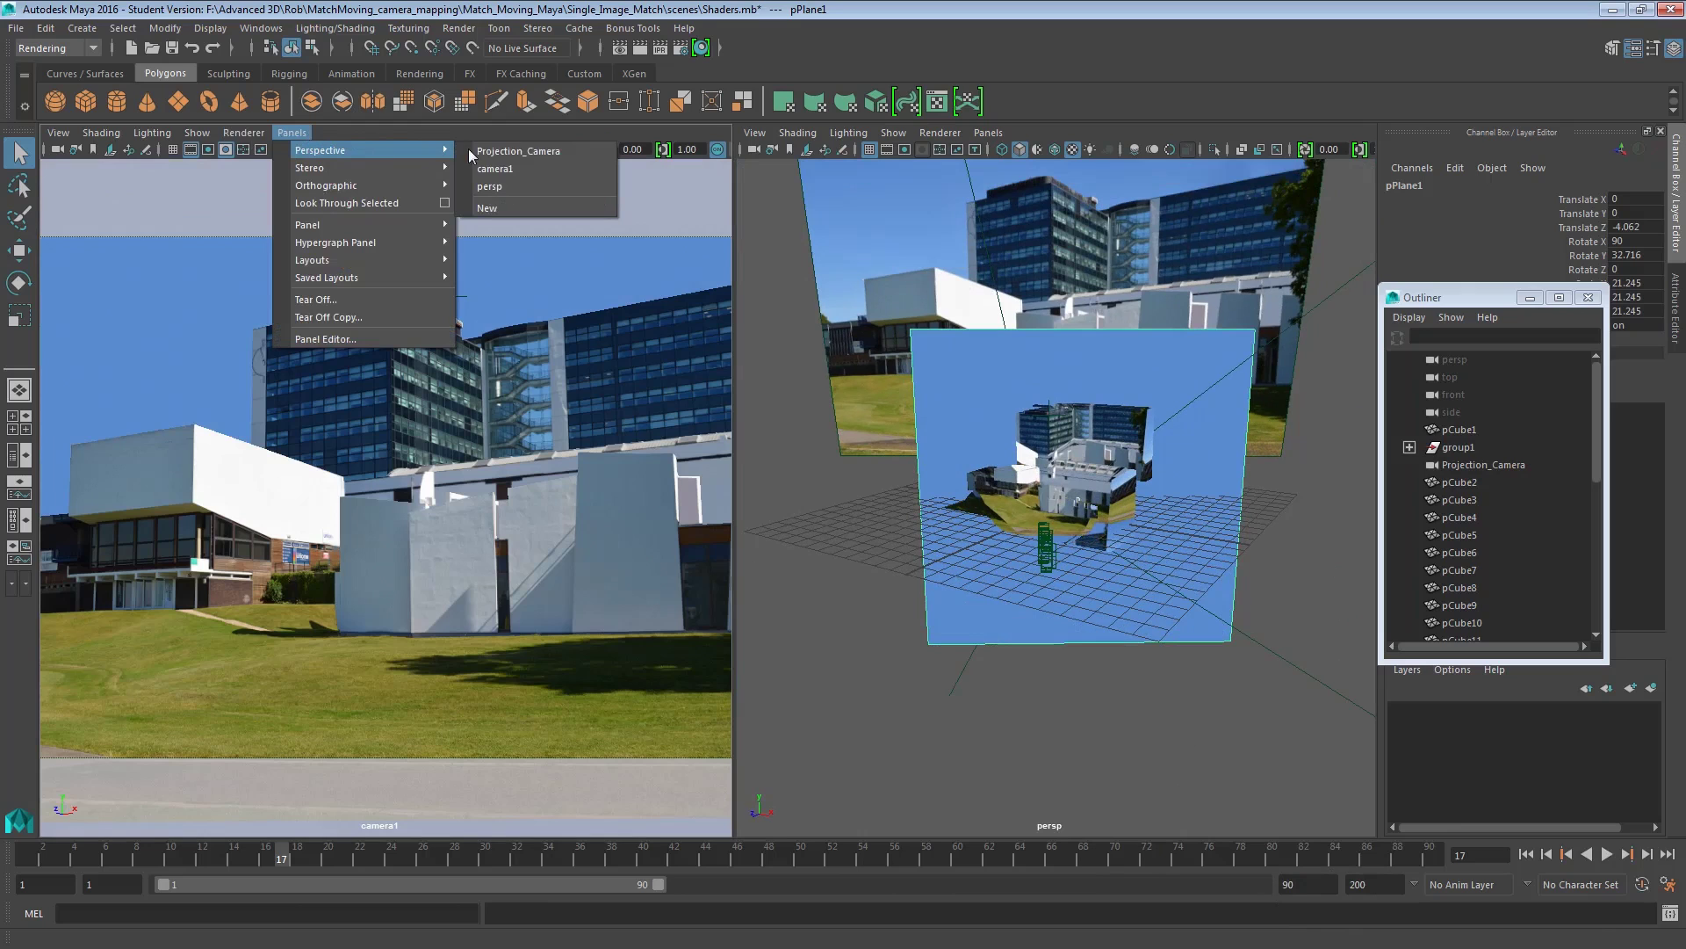
left_click(518, 168)
key("space")
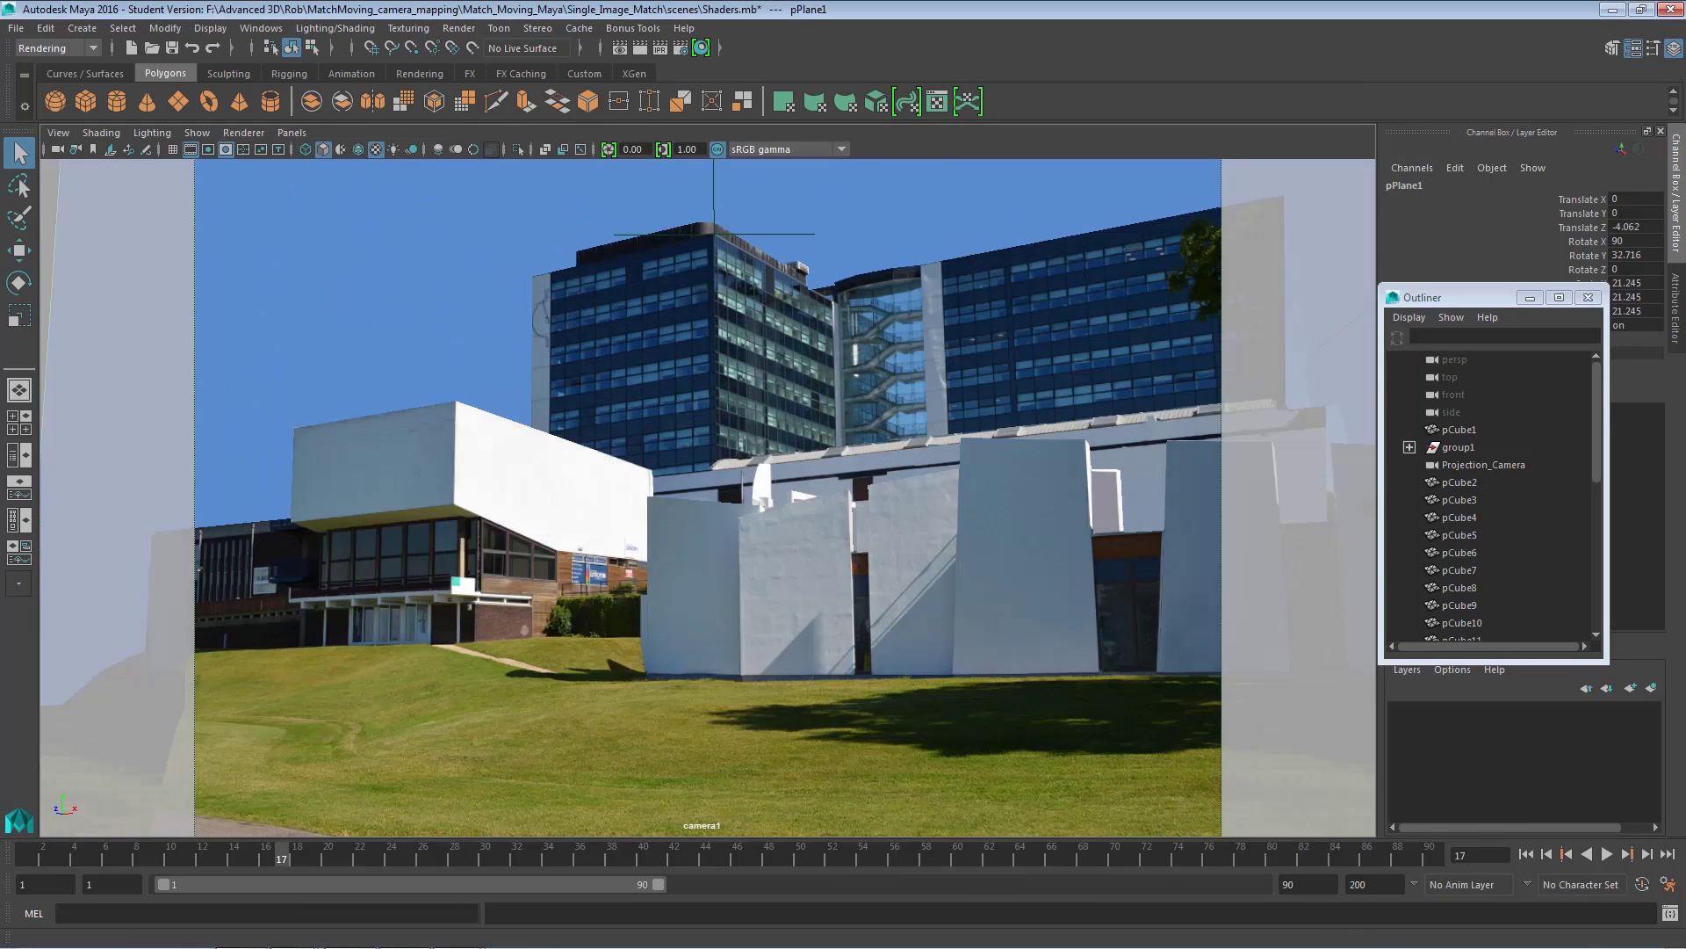
left_click(1607, 854)
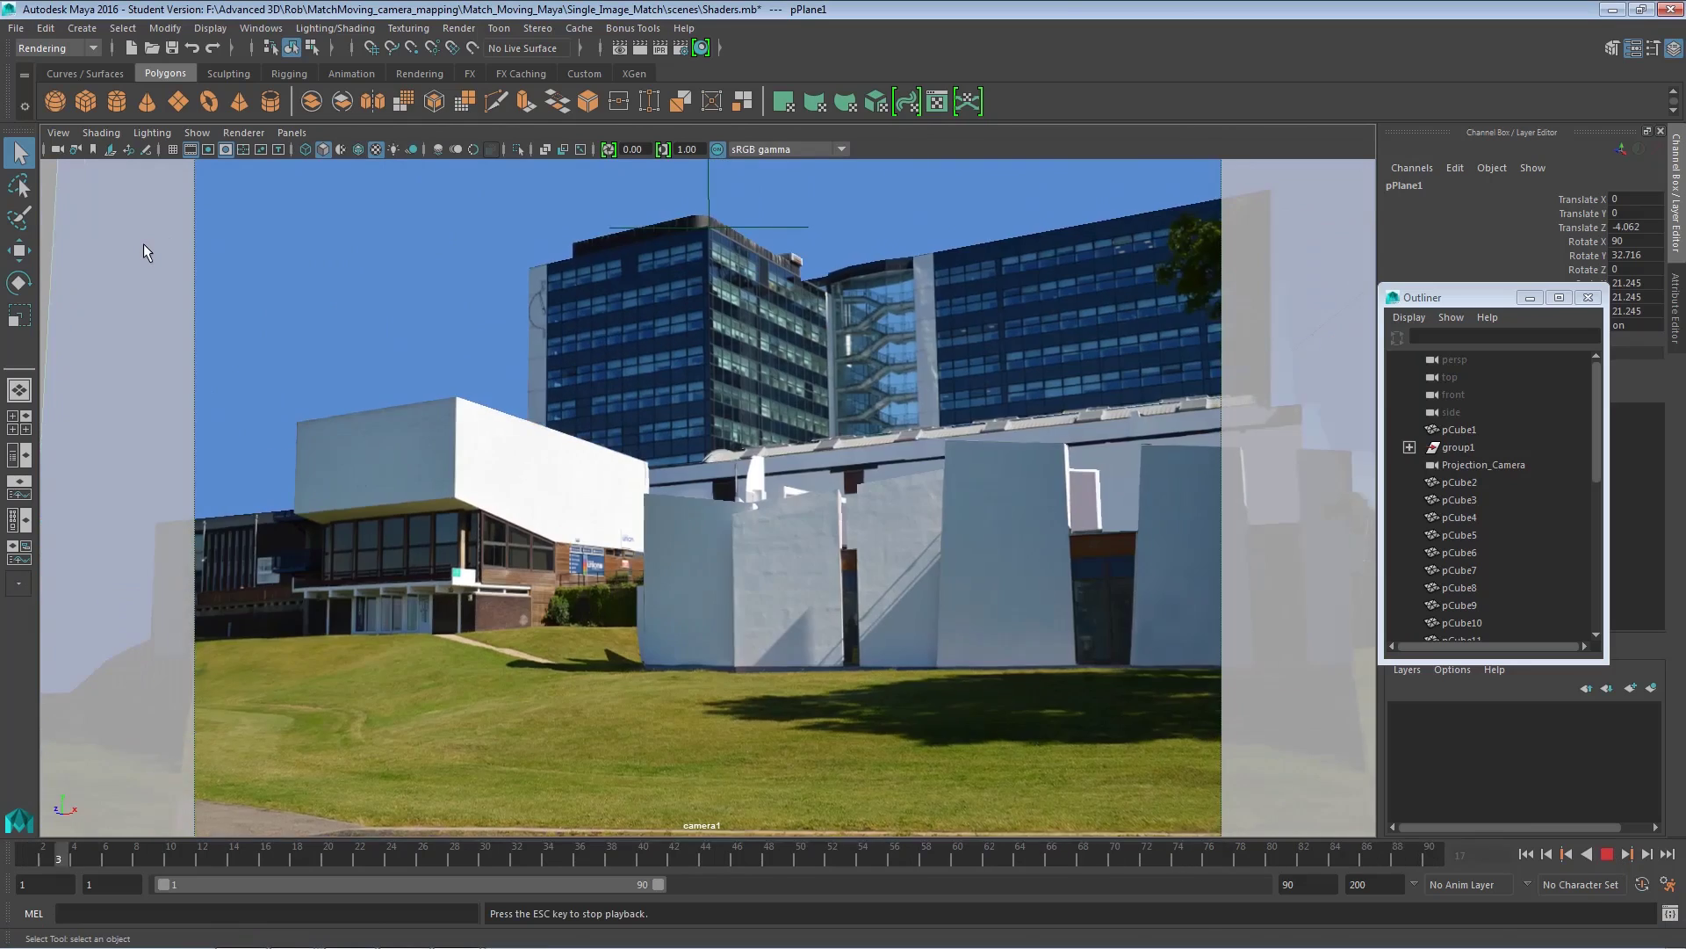
left_click(1608, 855)
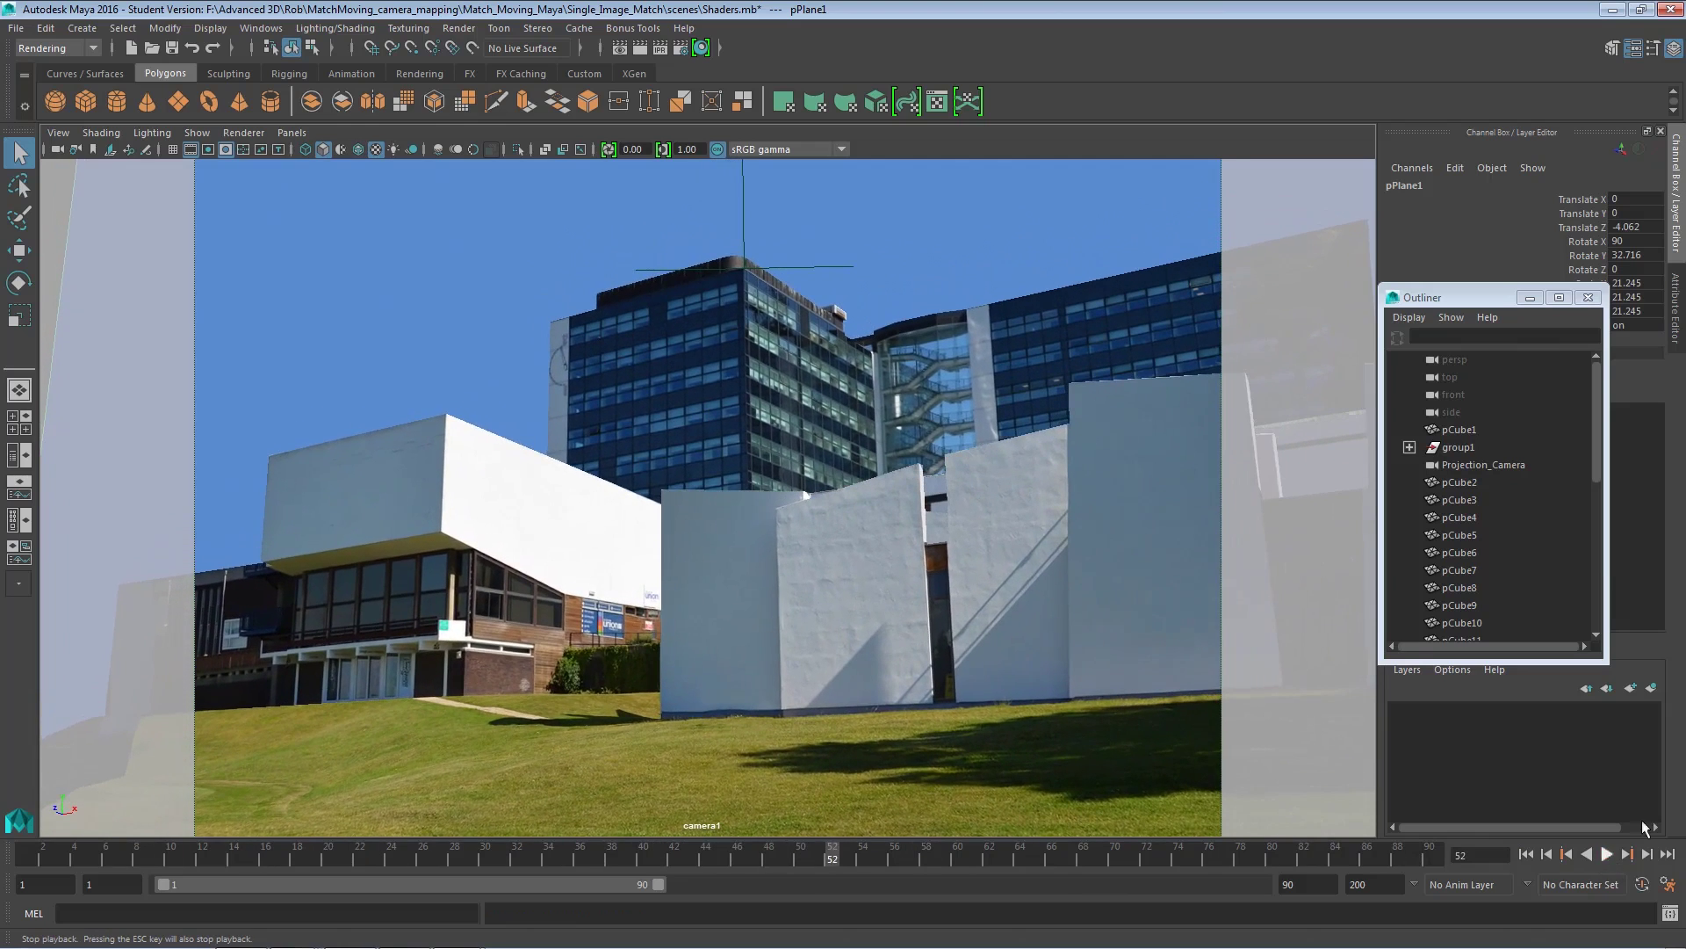